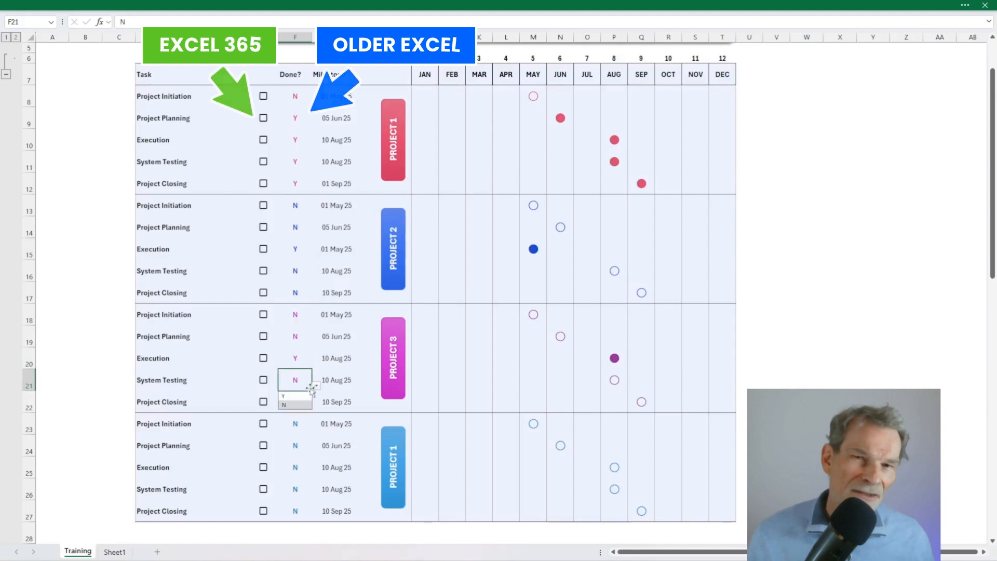
- Pick Y in the Done? dropdowns for F21, F24 and F26 so those milestone dots fill
{"action": "left_click", "coordinate": [291, 395]}
{"action": "left_click", "coordinate": [295, 445]}
{"action": "left_click", "coordinate": [316, 451]}
{"action": "left_click", "coordinate": [304, 461]}
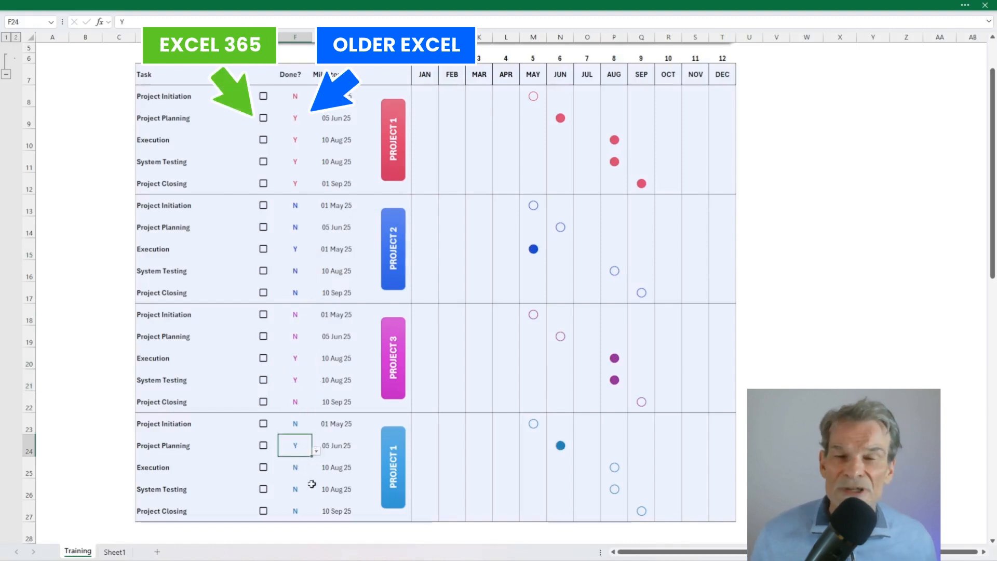
{"action": "left_click", "coordinate": [295, 489]}
{"action": "left_click", "coordinate": [316, 495]}
{"action": "left_click", "coordinate": [294, 505]}
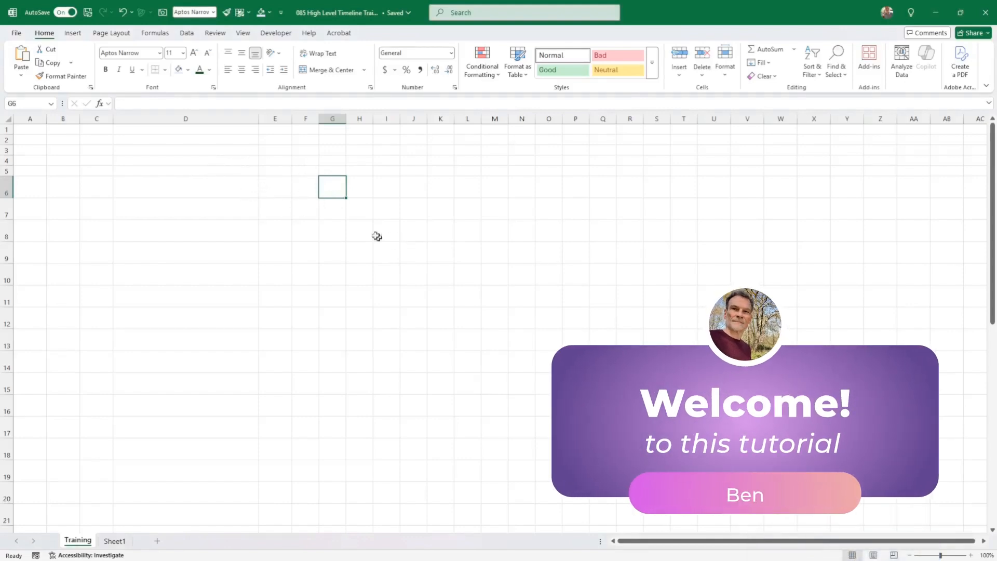
{"action": "mouse_move", "coordinate": [335, 186]}
{"action": "left_mouse_down"}
{"action": "mouse_move", "coordinate": [412, 192]}
{"action": "mouse_move", "coordinate": [332, 190]}
{"action": "left_mouse_up"}
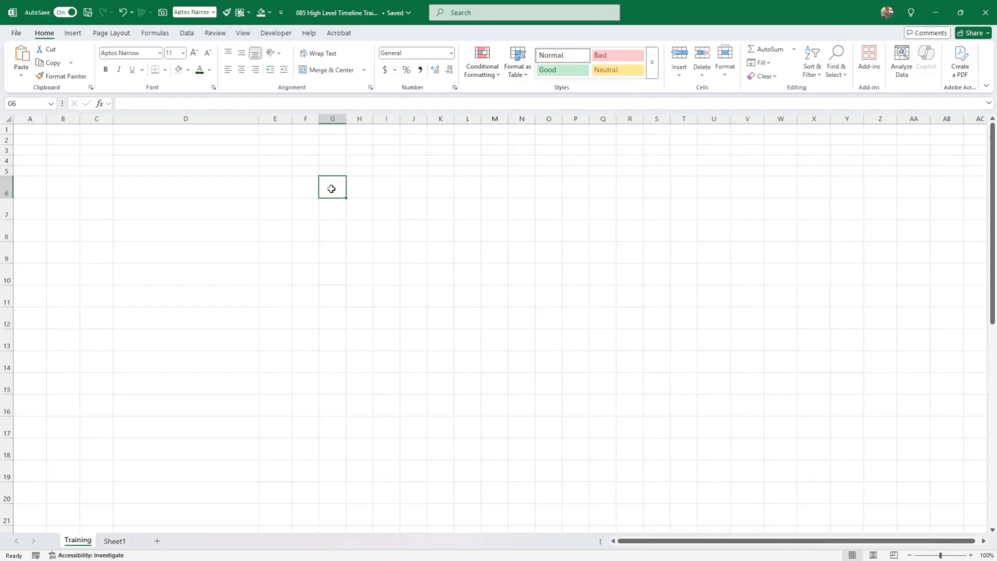
- Enter JAN in G6, bold and centred both horizontally and vertically
{"action": "type", "text": "JAN"}
{"action": "key", "text": "ctrl+Return"}
{"action": "key", "text": "ctrl+b"}
{"action": "left_click", "coordinate": [241, 53]}
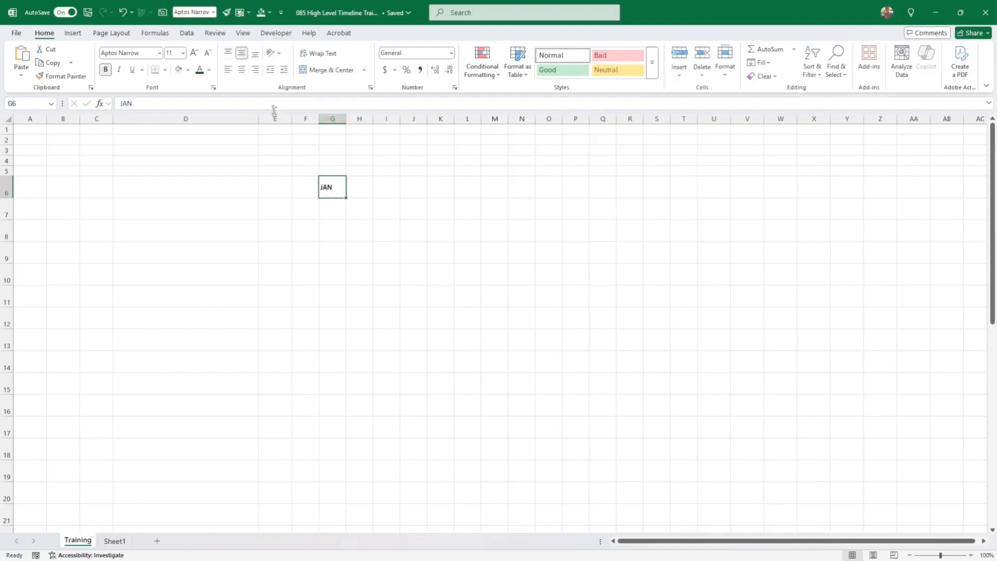
{"action": "left_click", "coordinate": [242, 69]}
- Add a bold, centred FEB in H6 and extend the month series across to DEC in R6
{"action": "left_click", "coordinate": [360, 188]}
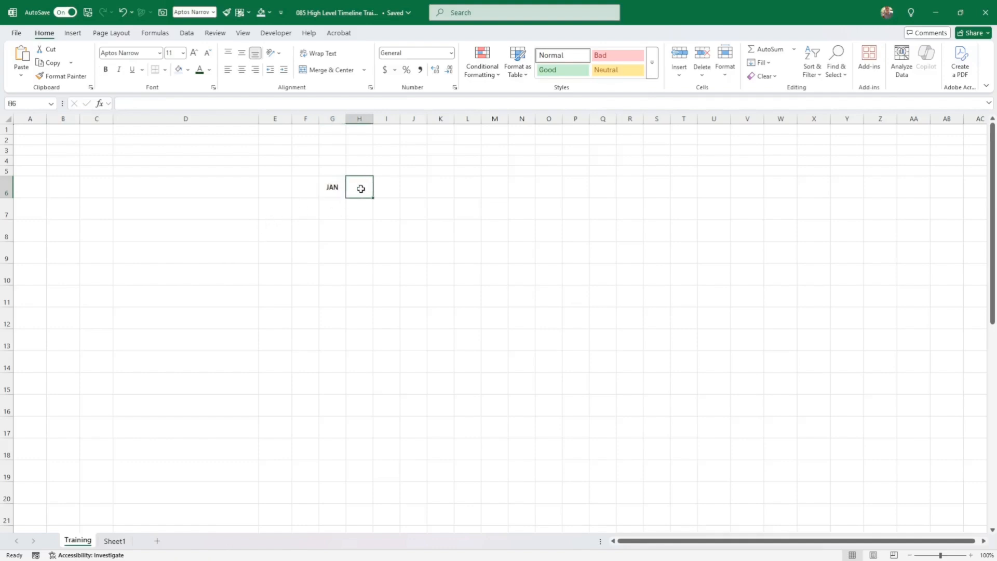
{"action": "type", "text": "FEB"}
{"action": "key", "text": "Return"}
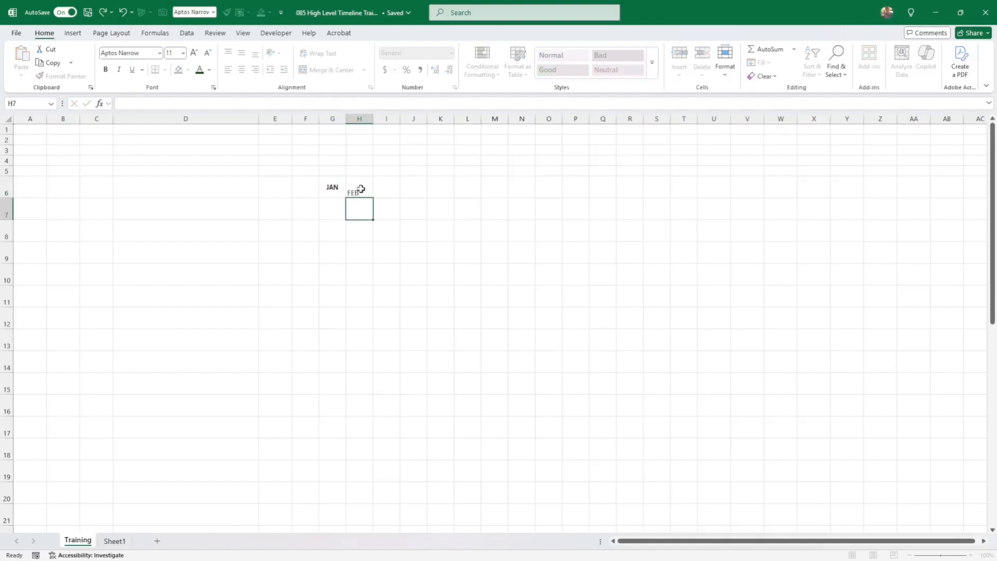
{"action": "left_click", "coordinate": [361, 189]}
{"action": "key", "text": "ctrl+b"}
{"action": "key", "text": "Return"}
{"action": "left_click", "coordinate": [357, 189]}
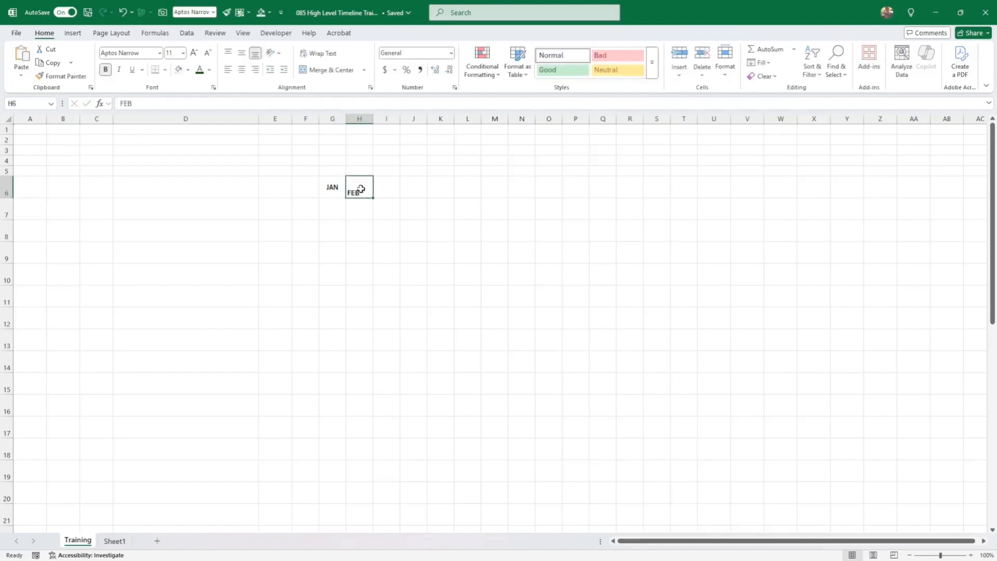
{"action": "left_click", "coordinate": [242, 71]}
{"action": "left_click", "coordinate": [241, 53]}
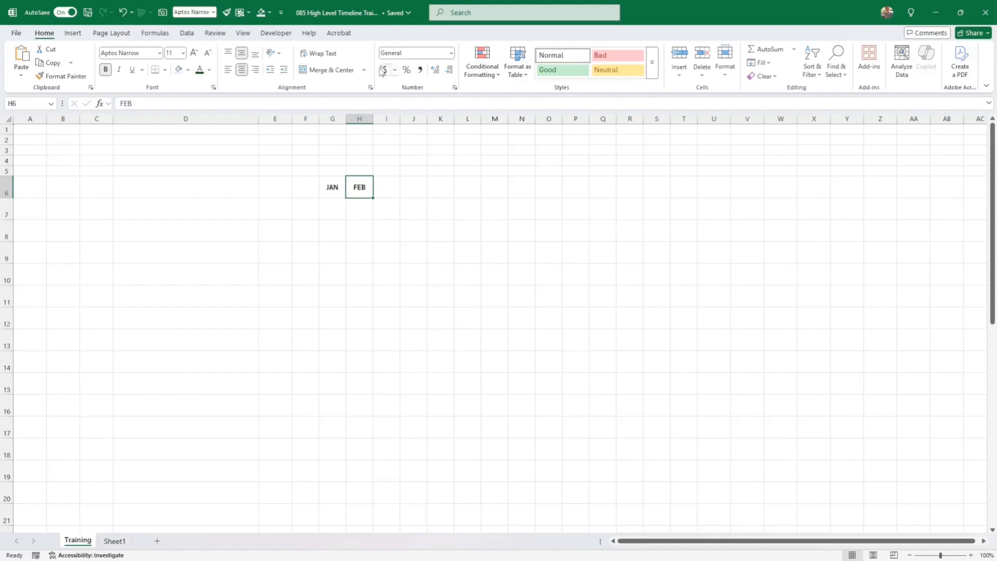
{"action": "left_click_drag", "start_coordinate": [335, 184], "coordinate": [644, 202]}
- Enter 1 and 2 above JAN and FEB, fill the series to 12 in R5, then bold and centre it
{"action": "left_click", "coordinate": [339, 171]}
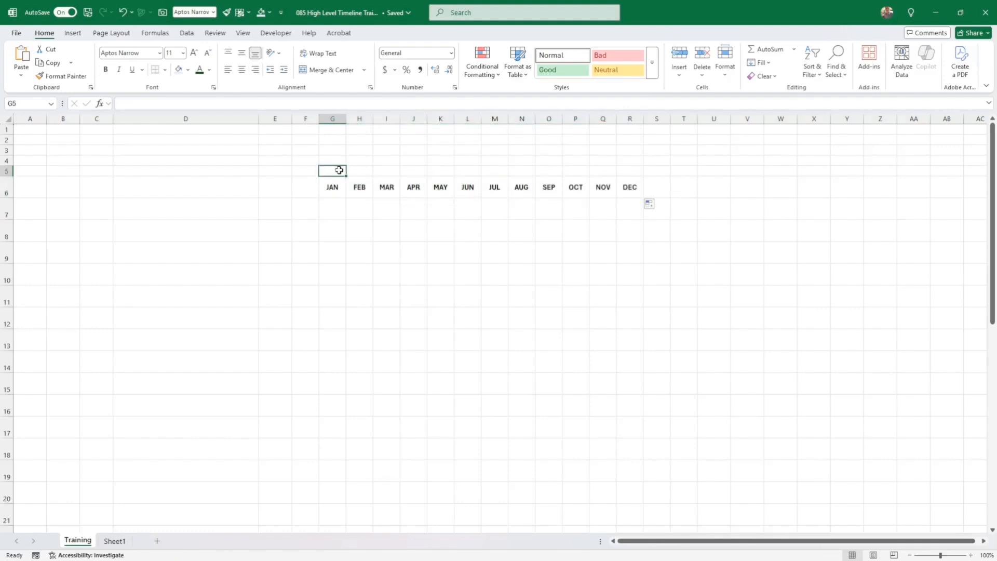
{"action": "type", "text": "1"}
{"action": "key", "text": "Right"}
{"action": "type", "text": "2"}
{"action": "key", "text": "Right"}
{"action": "key", "text": "Down"}
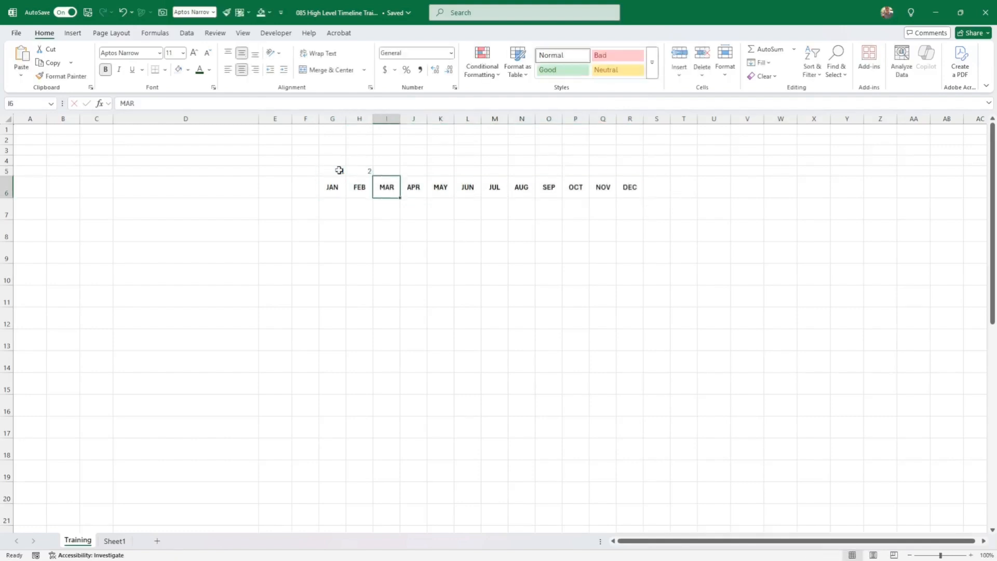
{"action": "left_click_drag", "start_coordinate": [329, 172], "coordinate": [644, 175]}
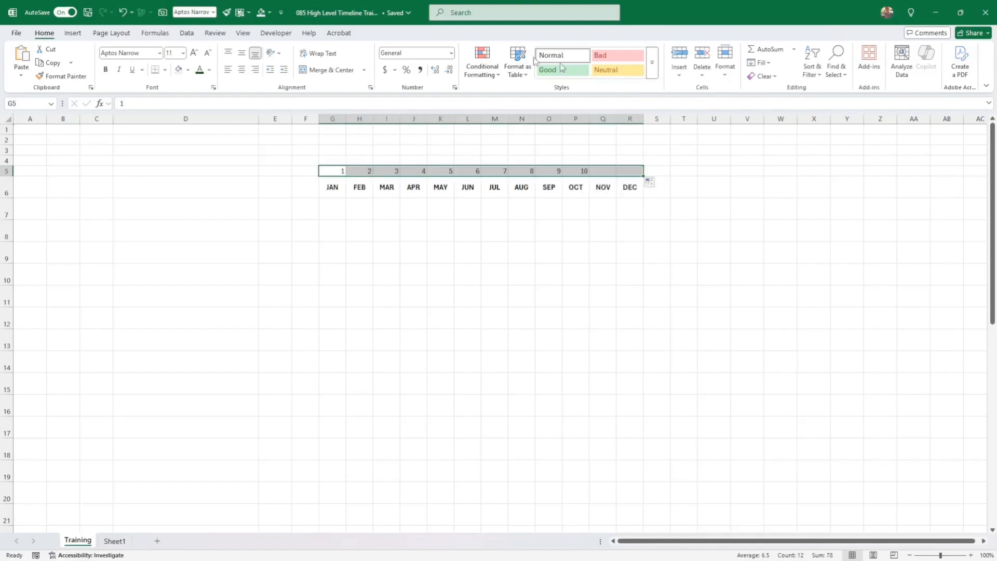
{"action": "left_click", "coordinate": [105, 69]}
{"action": "left_click", "coordinate": [245, 71]}
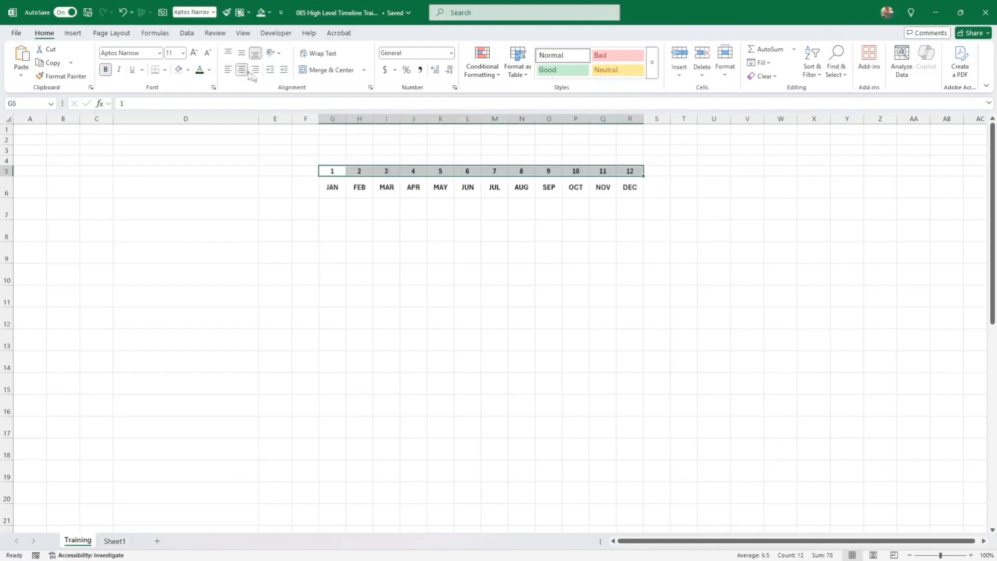
{"action": "left_click", "coordinate": [437, 223]}
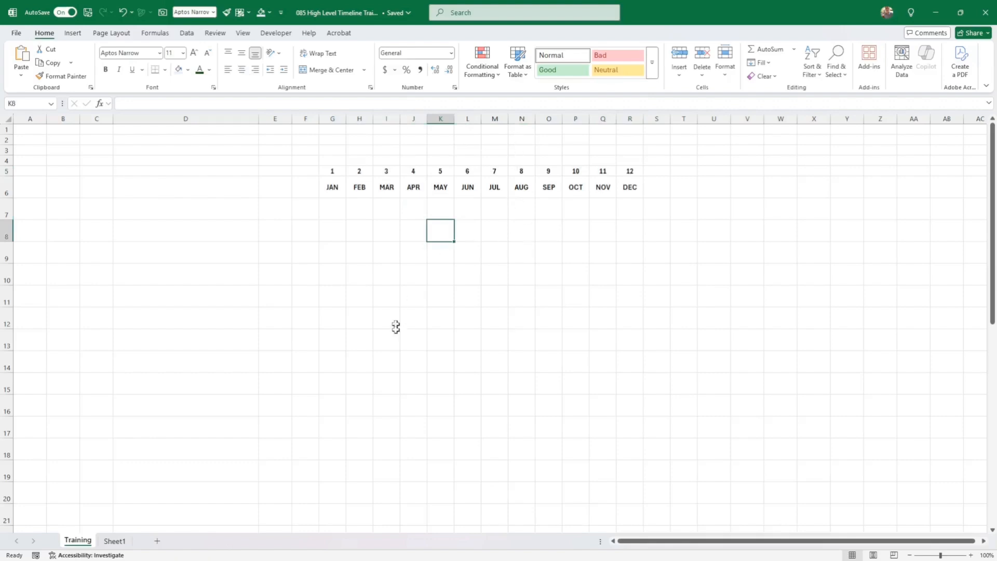
- Select D11:R11 and apply a Bottom Border beneath row 11
{"action": "left_click_drag", "start_coordinate": [181, 209], "coordinate": [224, 292]}
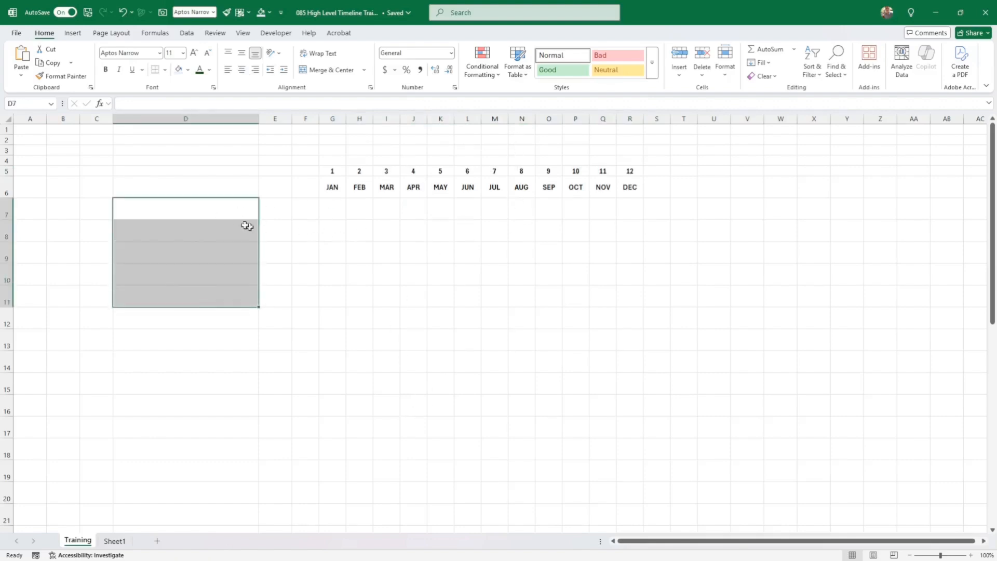
{"action": "left_click", "coordinate": [209, 213]}
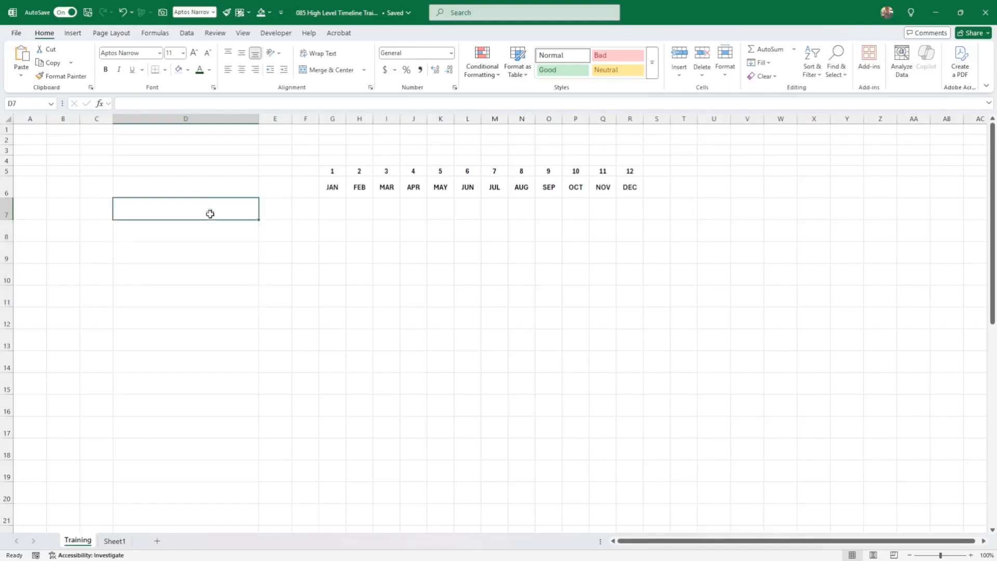
{"action": "left_click_drag", "start_coordinate": [190, 296], "coordinate": [619, 300]}
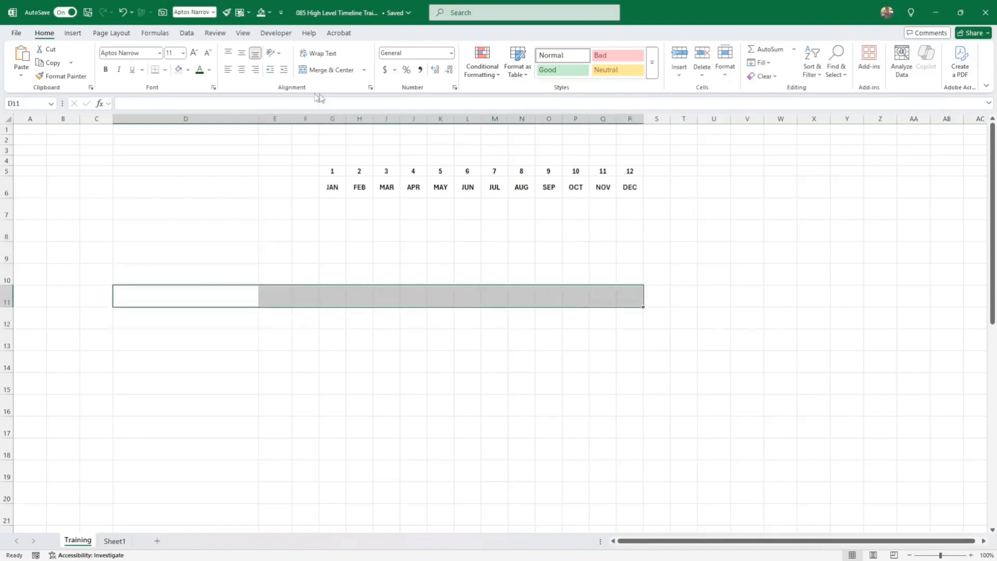
{"action": "left_click", "coordinate": [161, 72]}
{"action": "left_click", "coordinate": [271, 254]}
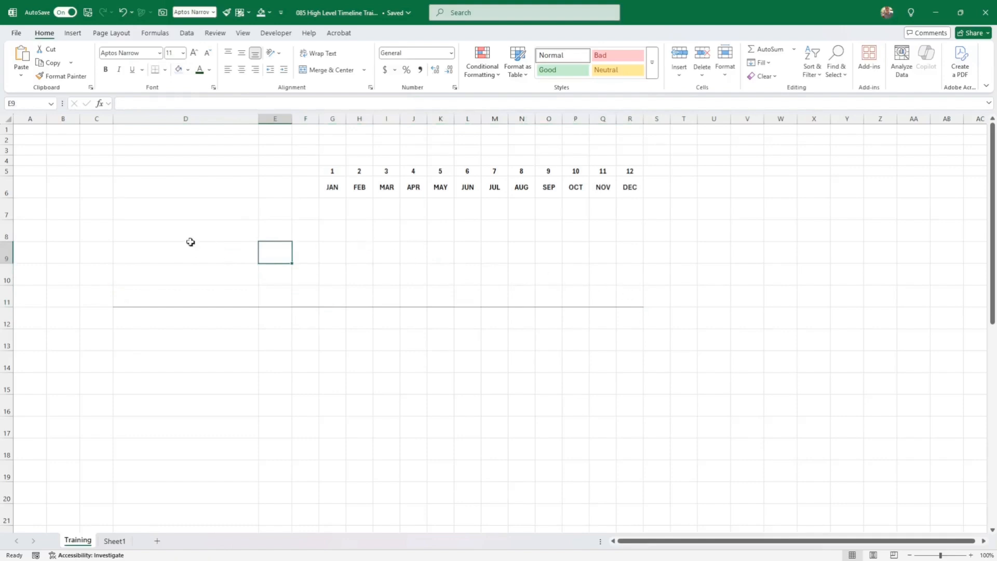
{"action": "left_click", "coordinate": [185, 212]}
{"action": "left_click", "coordinate": [206, 187]}
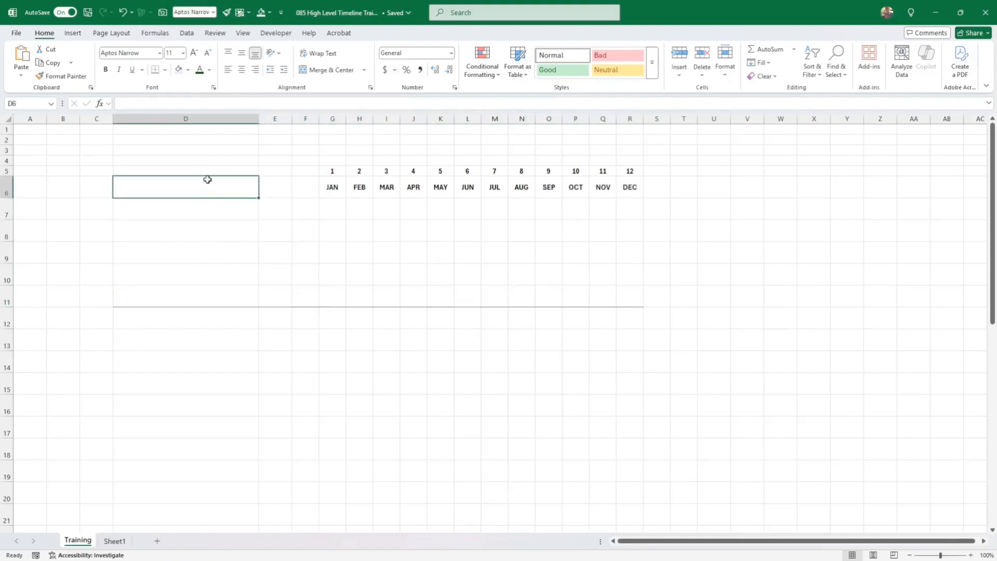
- Enter the Task header in D6 and make the header row bold and middle-aligned
{"action": "type", "text": "Task"}
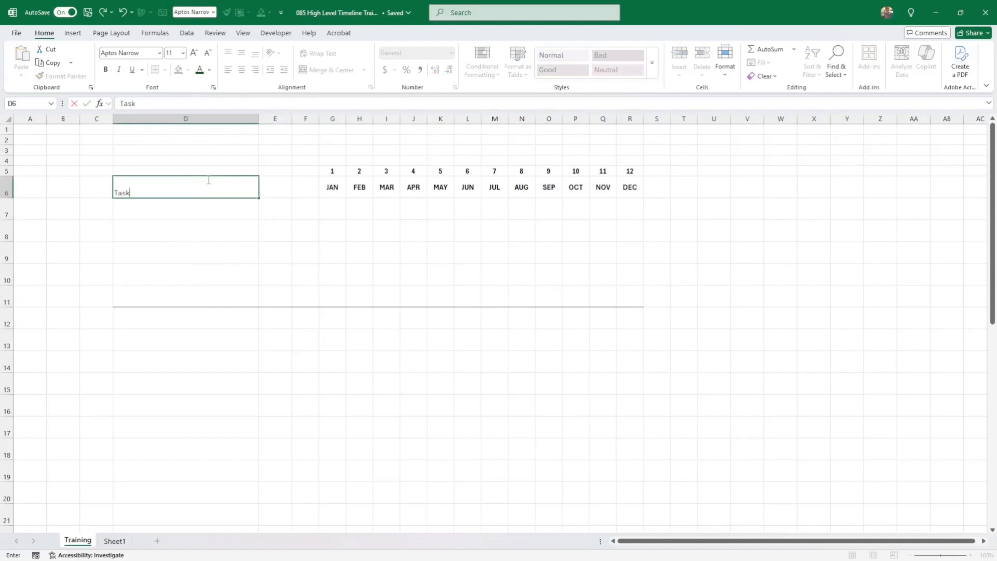
{"action": "key", "text": "Return"}
{"action": "left_click", "coordinate": [208, 179]}
{"action": "key", "text": "Right"}
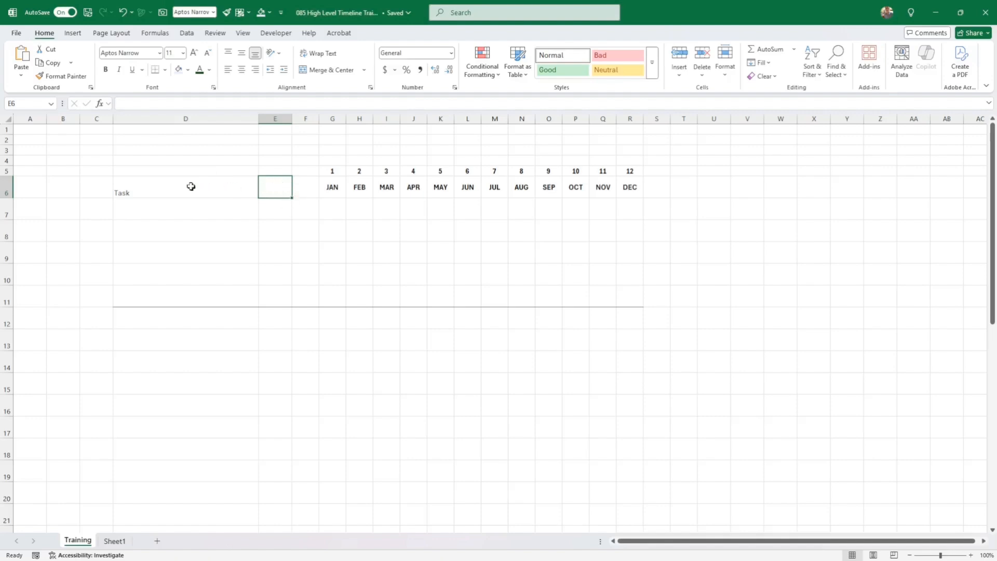
{"action": "left_click_drag", "start_coordinate": [192, 188], "coordinate": [326, 183]}
{"action": "left_click", "coordinate": [241, 53]}
{"action": "left_click", "coordinate": [105, 69]}
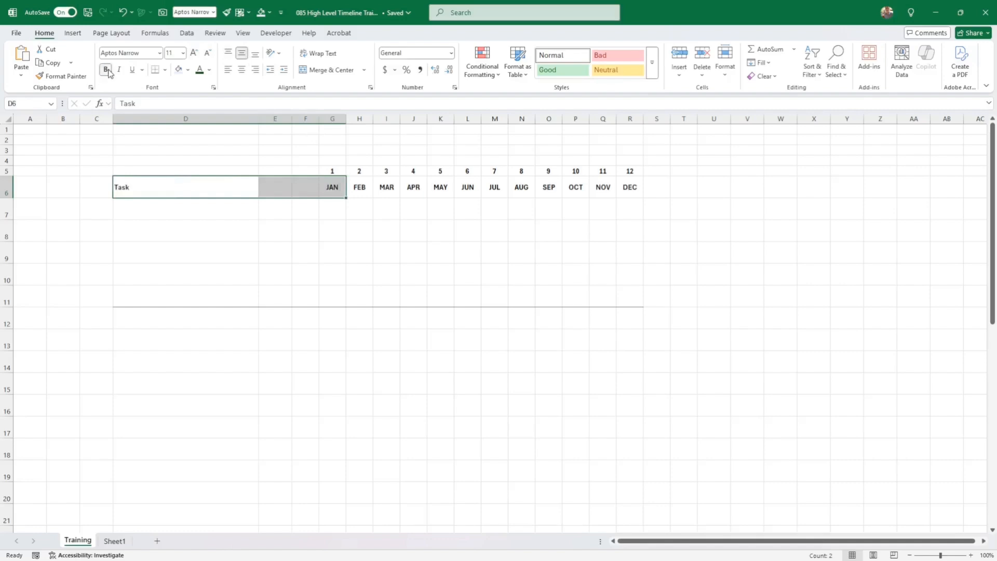
- Enter Done? in E6, widen column F, and enter Milestone in F6
{"action": "left_click", "coordinate": [275, 191]}
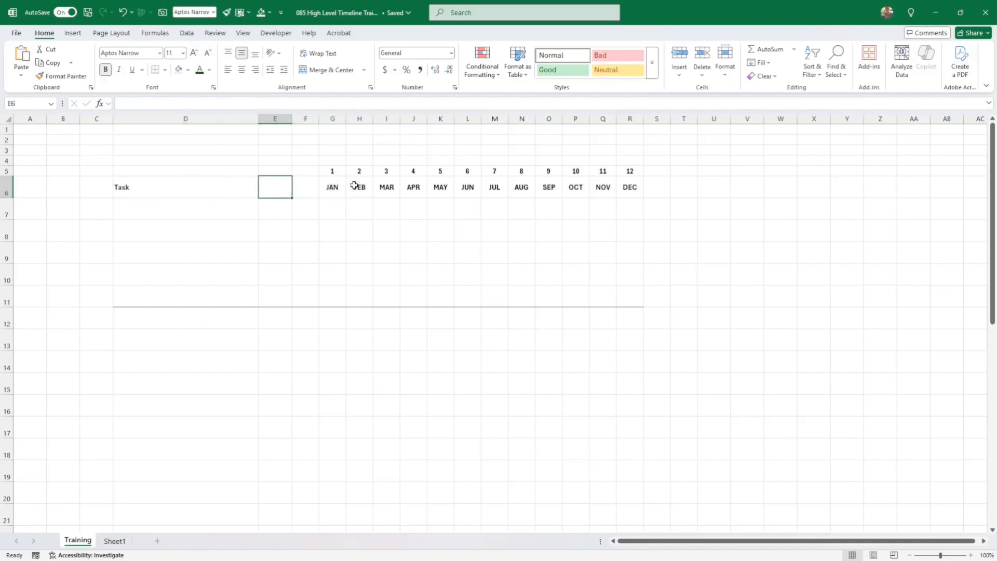
{"action": "type", "text": "Done"}
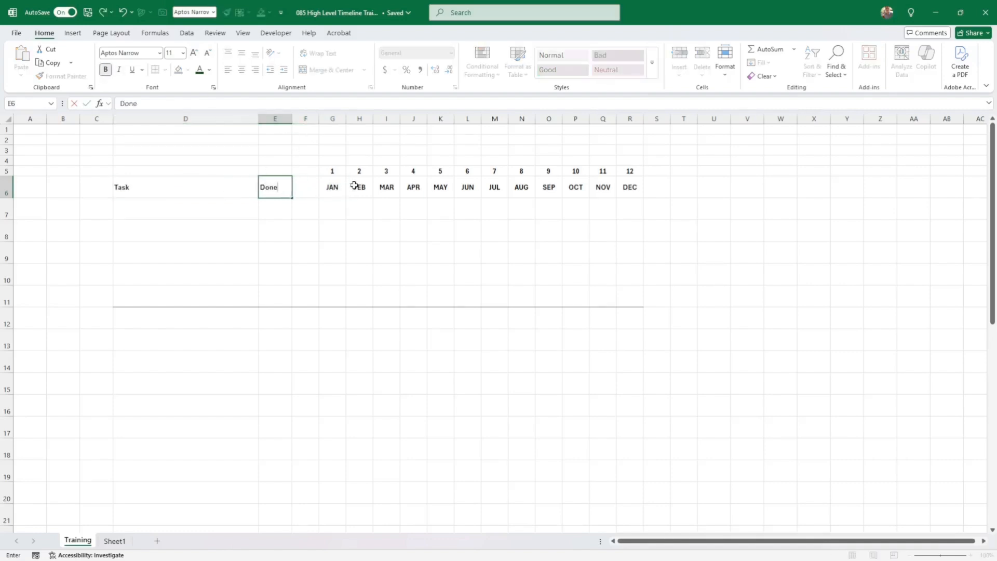
{"action": "type", "text": "?"}
{"action": "key", "text": "Tab"}
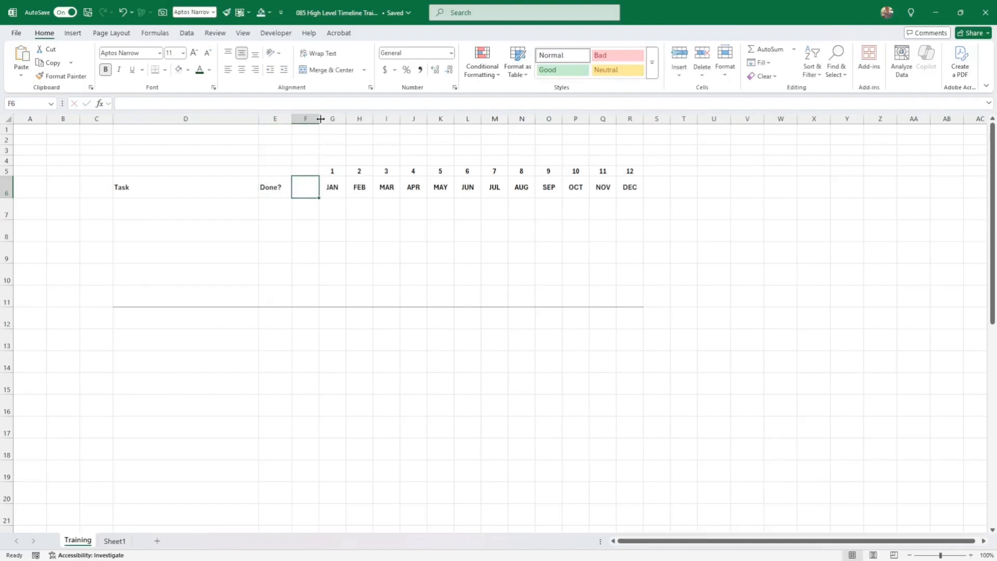
{"action": "left_click_drag", "start_coordinate": [319, 118], "coordinate": [344, 118]}
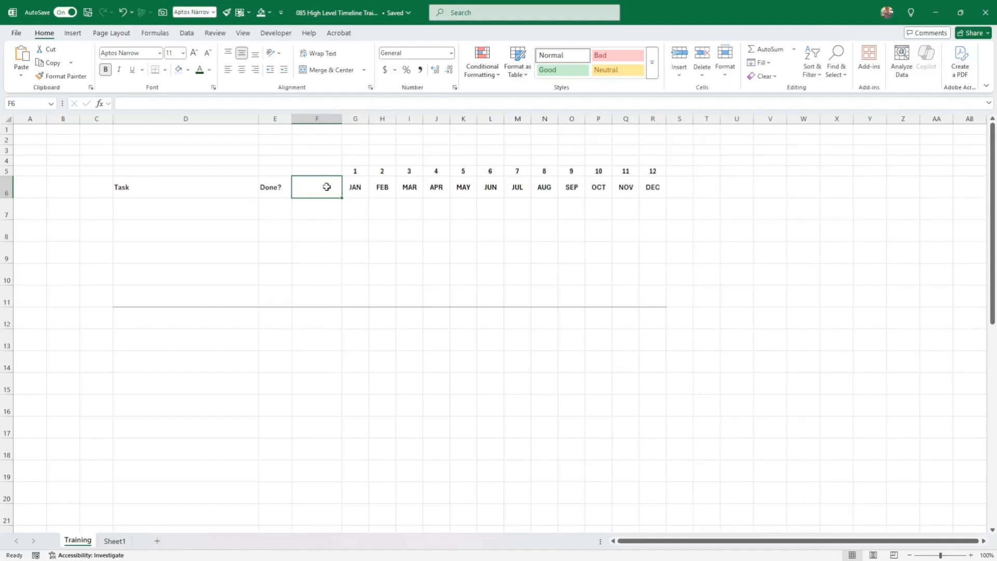
{"action": "type", "text": "Miles"}
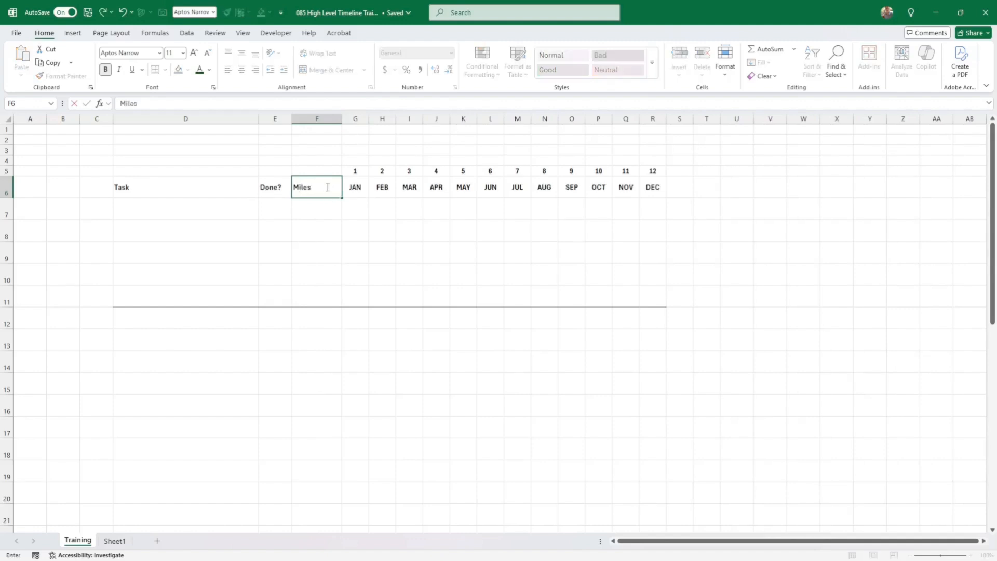
{"action": "type", "text": "tone"}
{"action": "key", "text": "Return"}
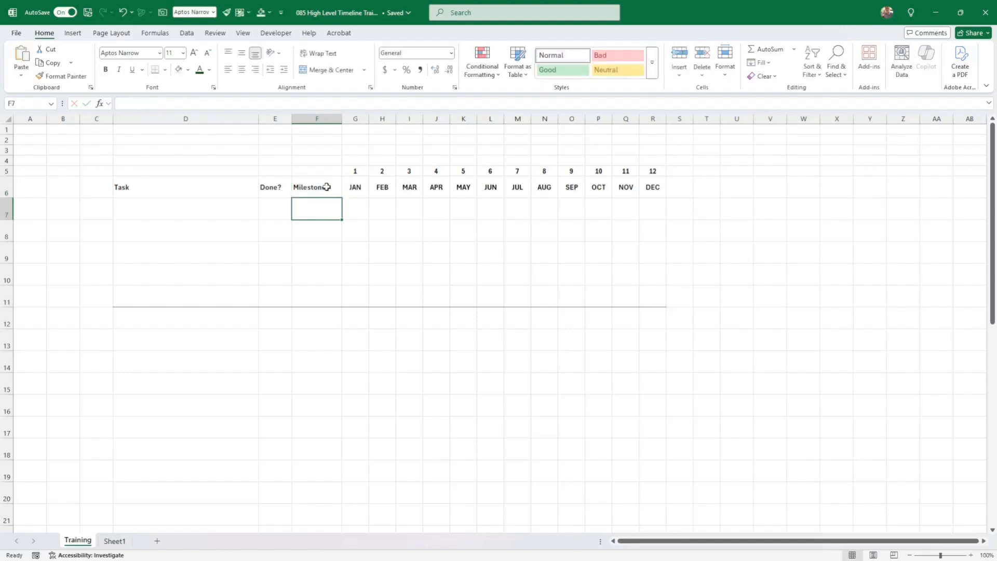
{"action": "key", "text": "Left"}
{"action": "key", "text": "Left"}
{"action": "key", "text": "Left"}
{"action": "key", "text": "Down"}
{"action": "key", "text": "Right"}
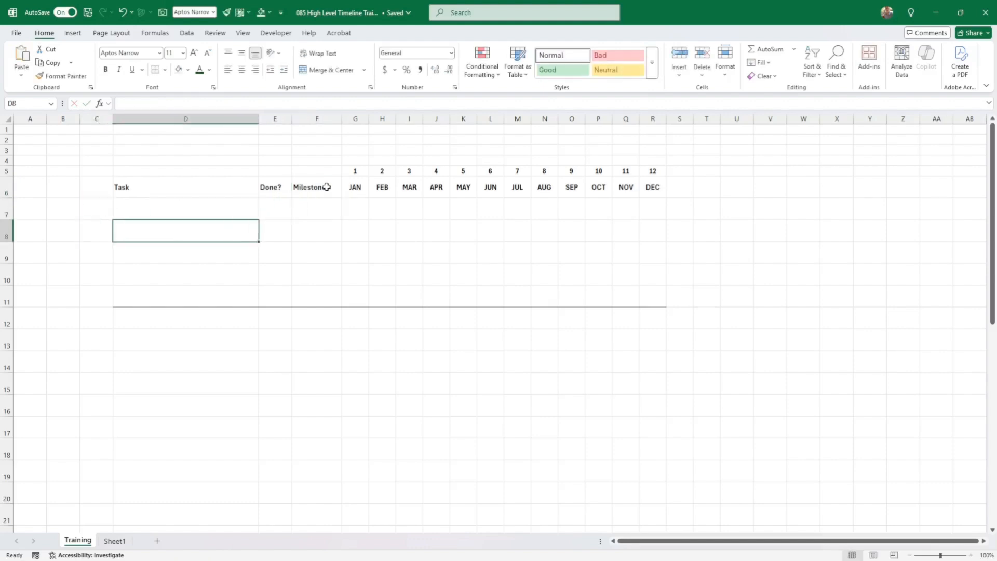
{"action": "key", "text": "Up"}
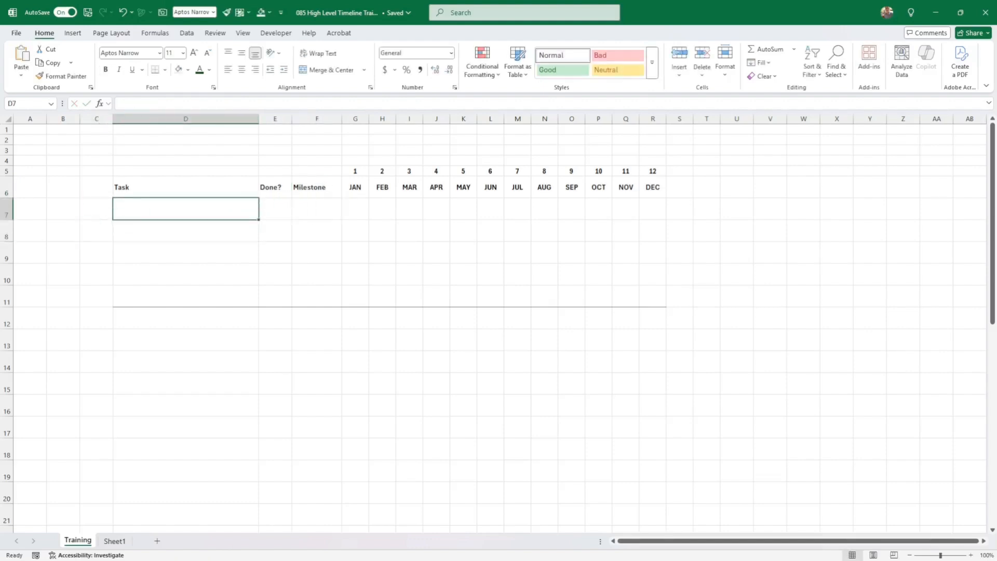
{"action": "key", "text": "alt+Tab"}
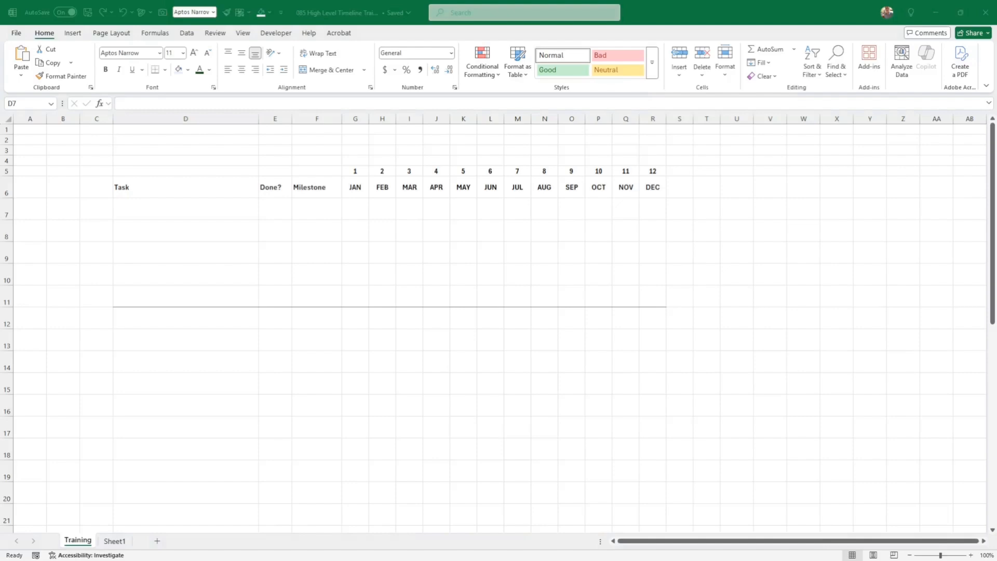
- Paste the five task names into D7:D11 and make them bold and vertically centred
{"action": "left_click", "coordinate": [172, 213]}
{"action": "right_click", "coordinate": [171, 214]}
{"action": "left_click", "coordinate": [213, 284]}
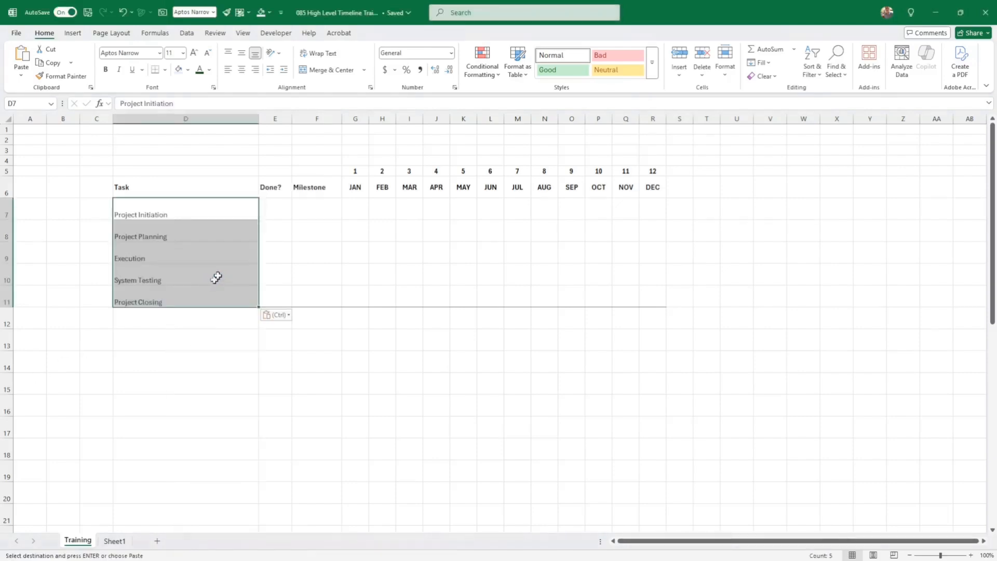
{"action": "left_click", "coordinate": [193, 273]}
{"action": "left_click_drag", "start_coordinate": [178, 210], "coordinate": [177, 294]}
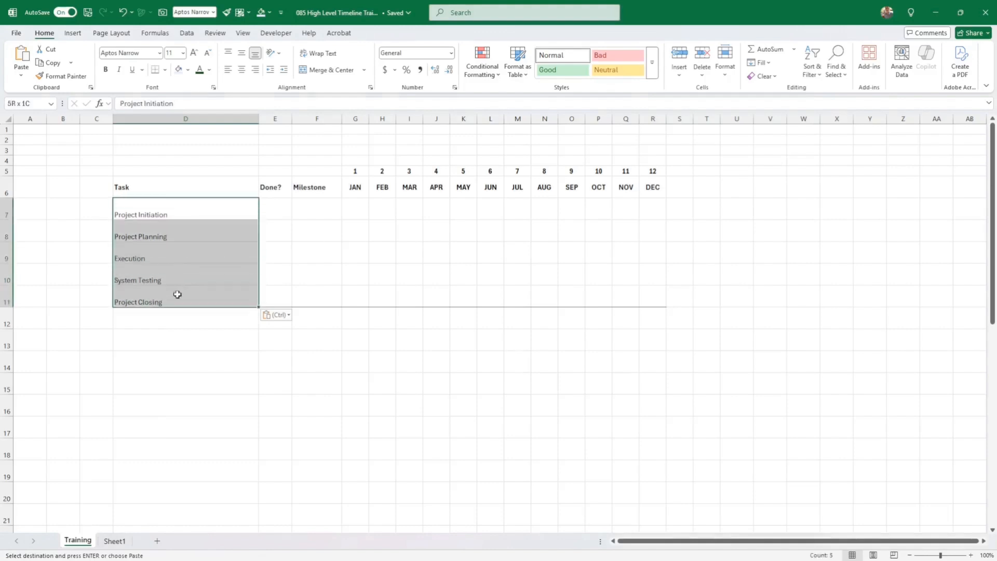
{"action": "left_click", "coordinate": [242, 53]}
{"action": "left_click", "coordinate": [106, 70]}
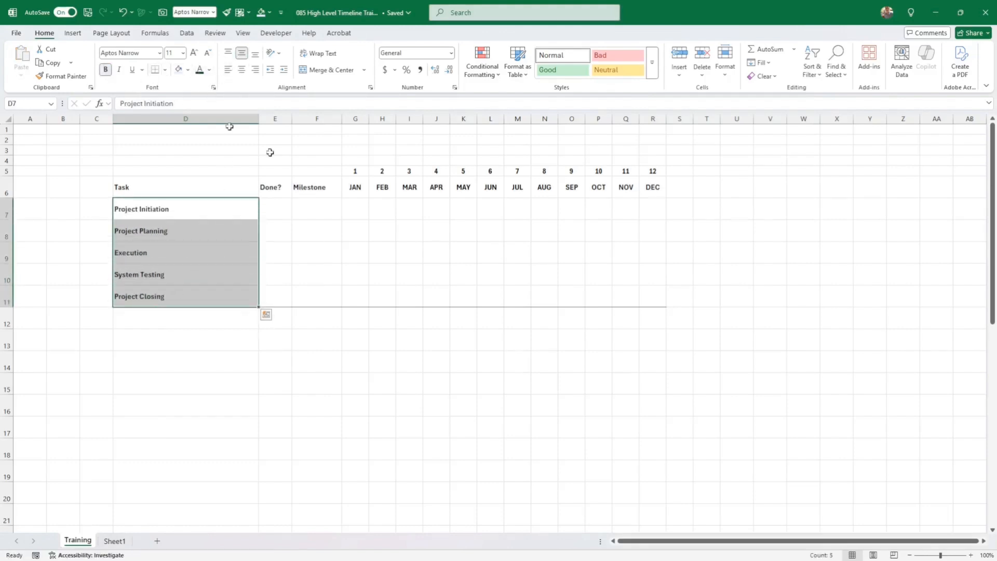
- Enter Y in Project Initiation's Done? cell E7 and select the task block D7:R11
{"action": "left_click", "coordinate": [275, 207]}
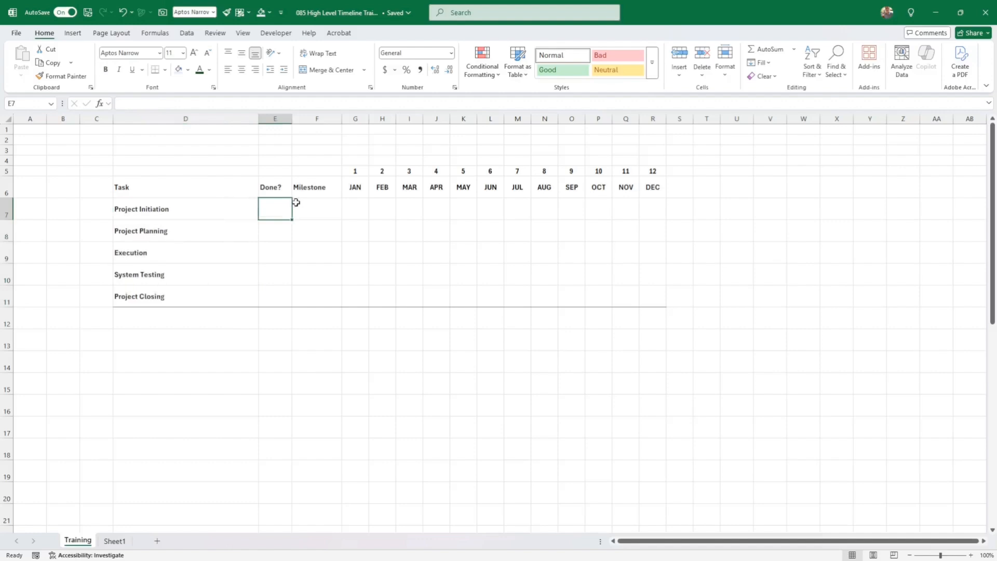
{"action": "type", "text": "Y"}
{"action": "key", "text": "Return"}
{"action": "key", "text": "Up"}
{"action": "left_click_drag", "start_coordinate": [195, 211], "coordinate": [654, 300]}
- Middle-align the task block and give E7 a data validation list with source Y,N
{"action": "left_click", "coordinate": [242, 53]}
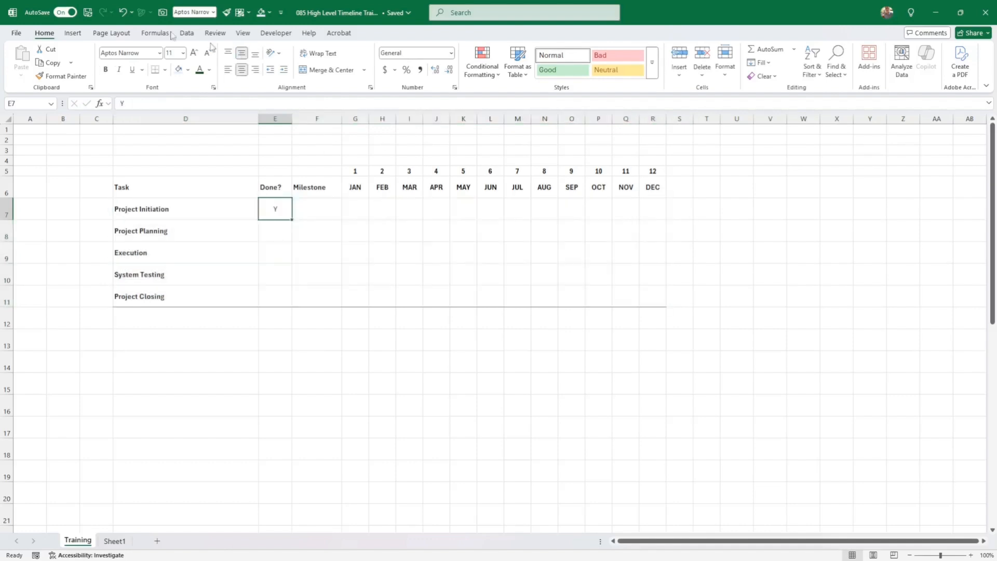
{"action": "left_click", "coordinate": [188, 33]}
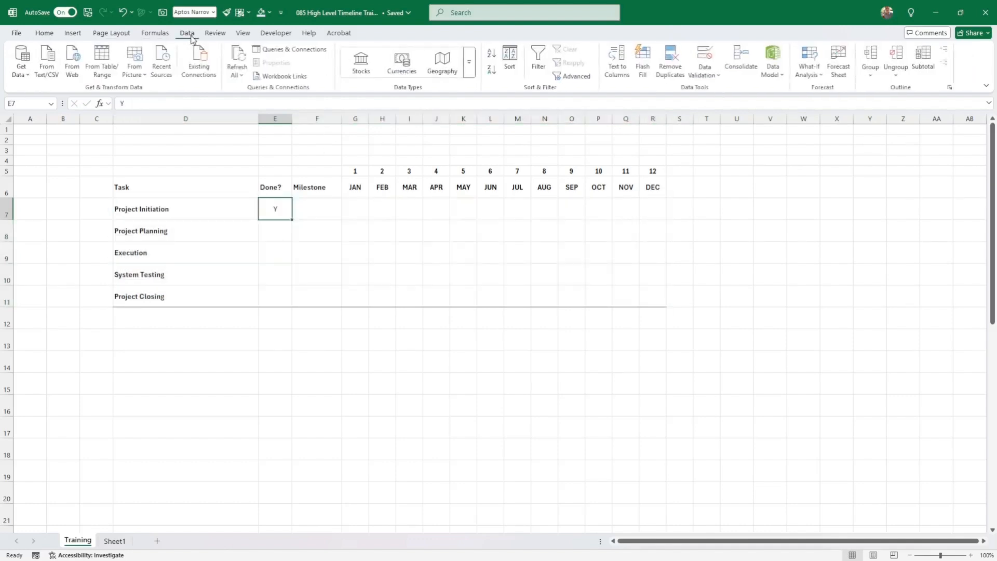
{"action": "left_click", "coordinate": [705, 76]}
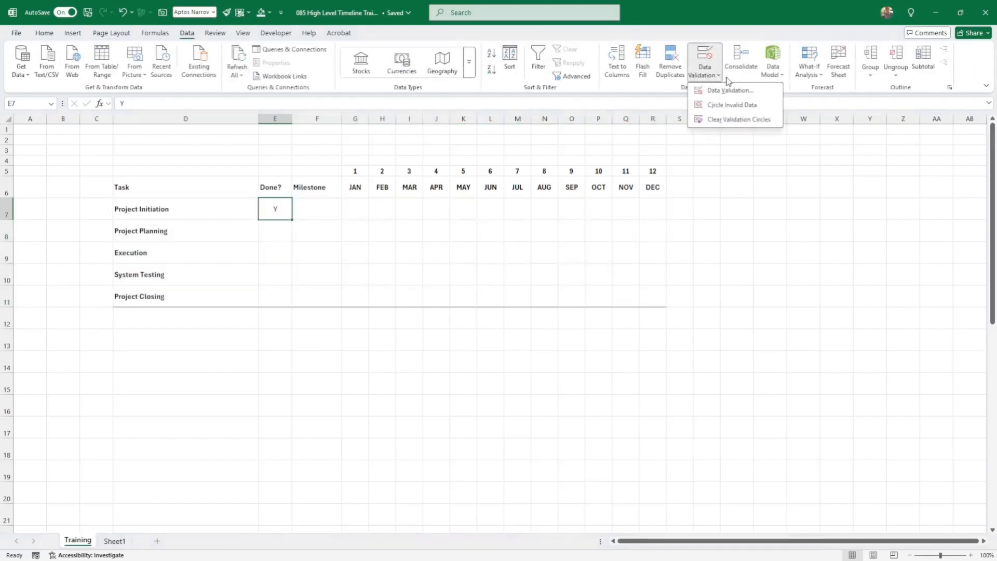
{"action": "left_click", "coordinate": [731, 90]}
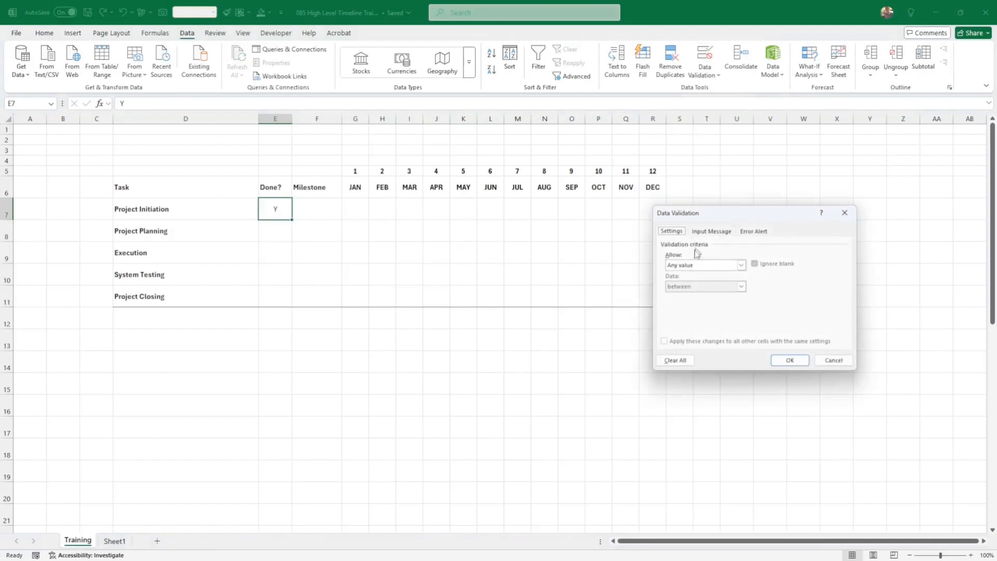
{"action": "left_click", "coordinate": [741, 264]}
{"action": "left_click", "coordinate": [695, 294]}
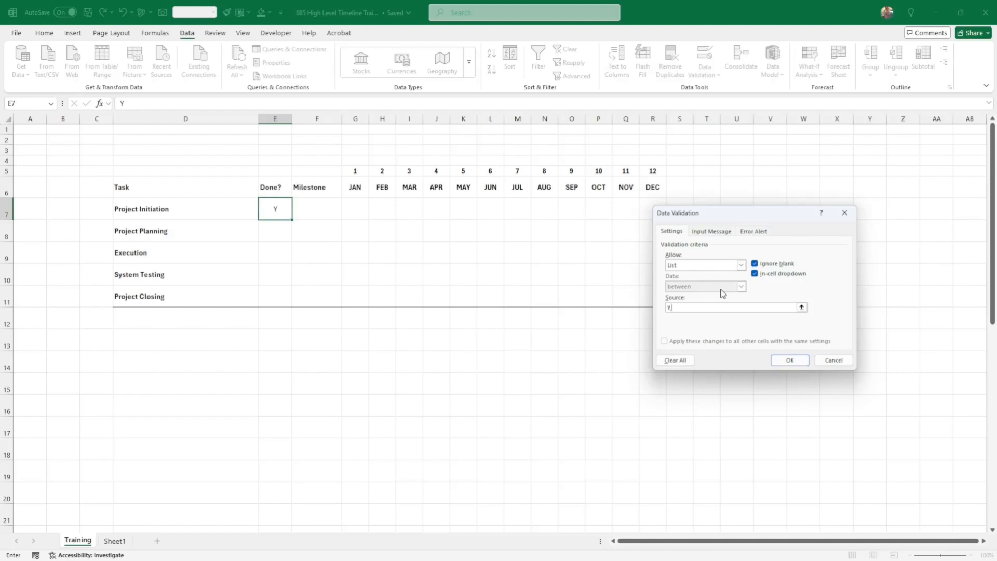
{"action": "type", "text": "Y,N"}
{"action": "left_click", "coordinate": [790, 360]}
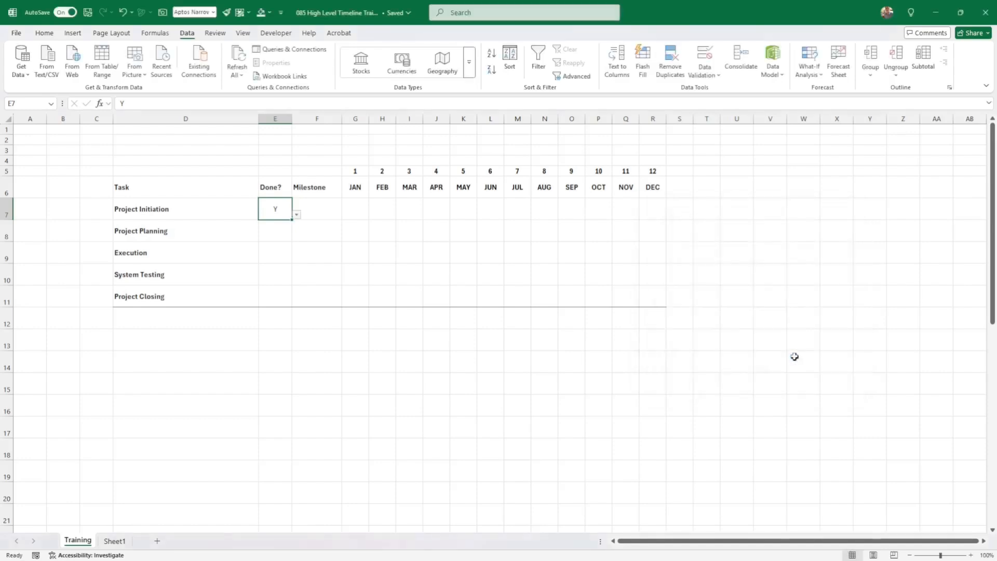
- Fill Y and its dropdown down from E7 to E11
{"action": "left_click", "coordinate": [298, 215]}
{"action": "left_click", "coordinate": [299, 215]}
{"action": "left_click_drag", "start_coordinate": [292, 221], "coordinate": [287, 297]}
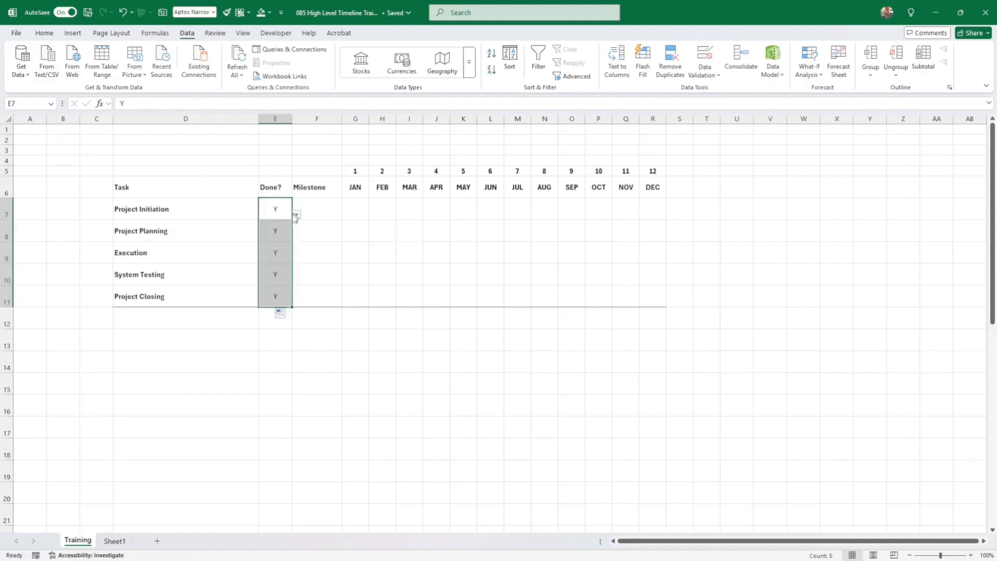
- Enter 1/05/2025 as Project Initiation's milestone date in F7
{"action": "left_click", "coordinate": [314, 208]}
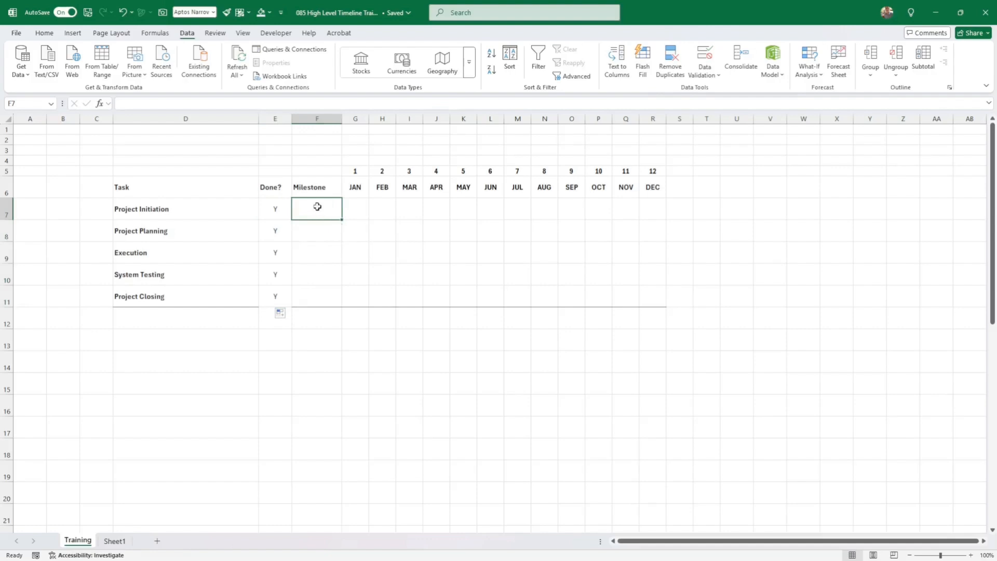
{"action": "type", "text": "1/5"}
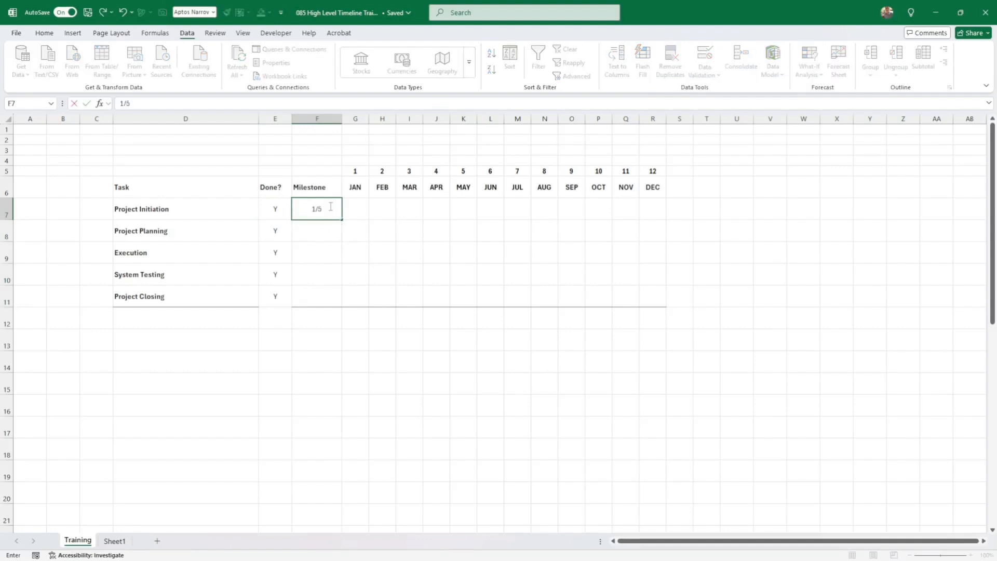
{"action": "type", "text": "/05/2025"}
{"action": "key", "text": "Return"}
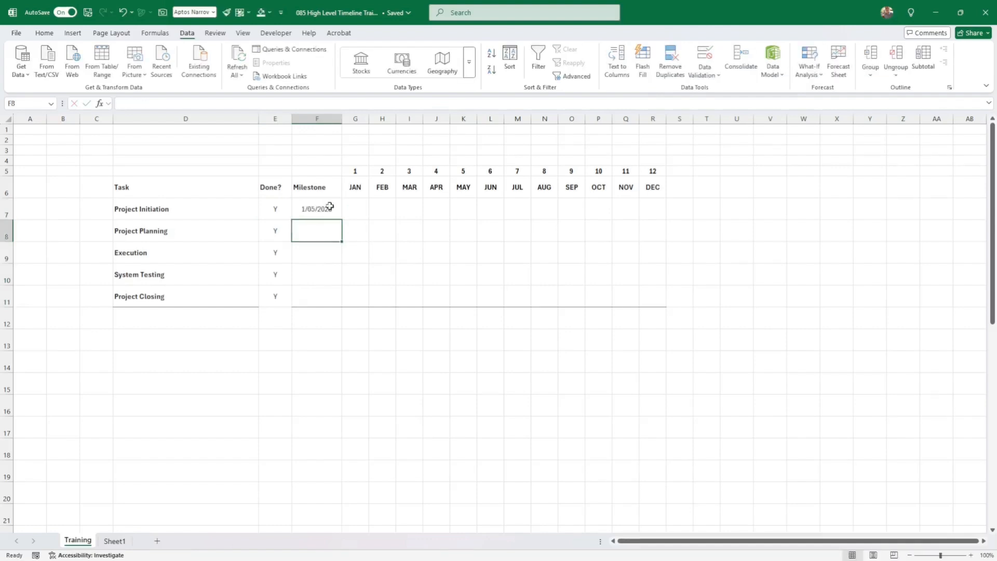
- Give F7 the custom number format dd mmm yy so it shows 01 May 25
{"action": "left_click", "coordinate": [329, 207]}
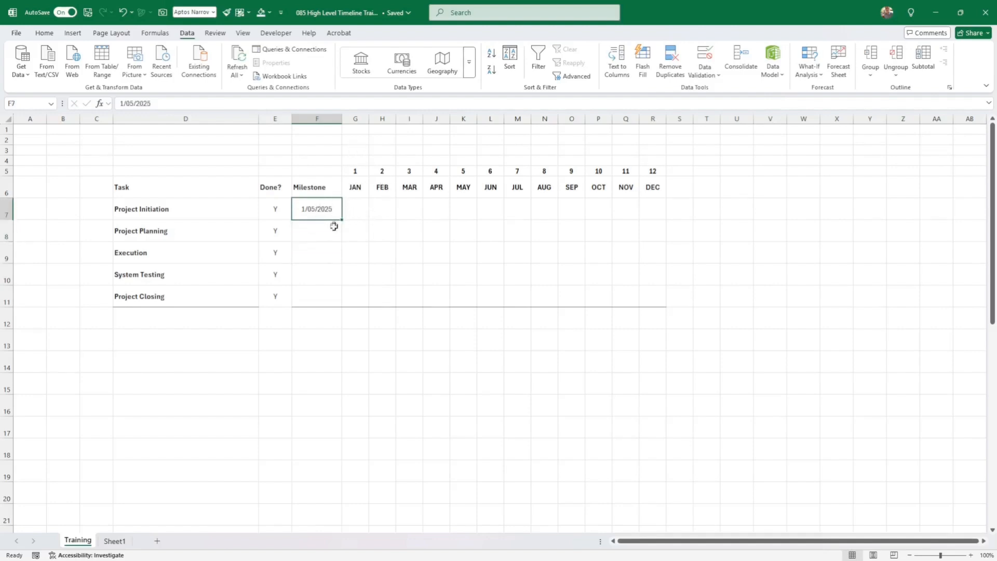
{"action": "right_click", "coordinate": [321, 207]}
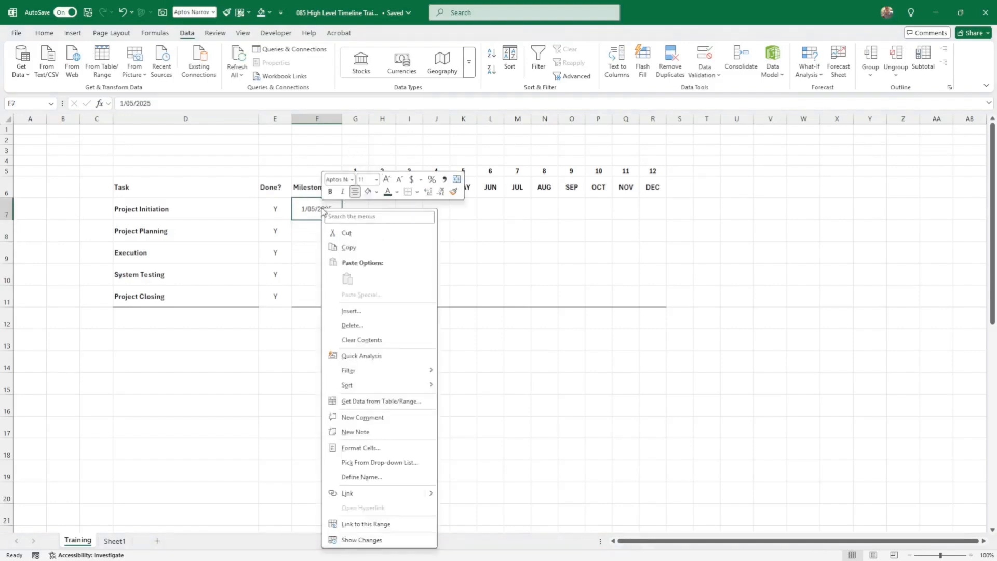
{"action": "left_click", "coordinate": [360, 448]}
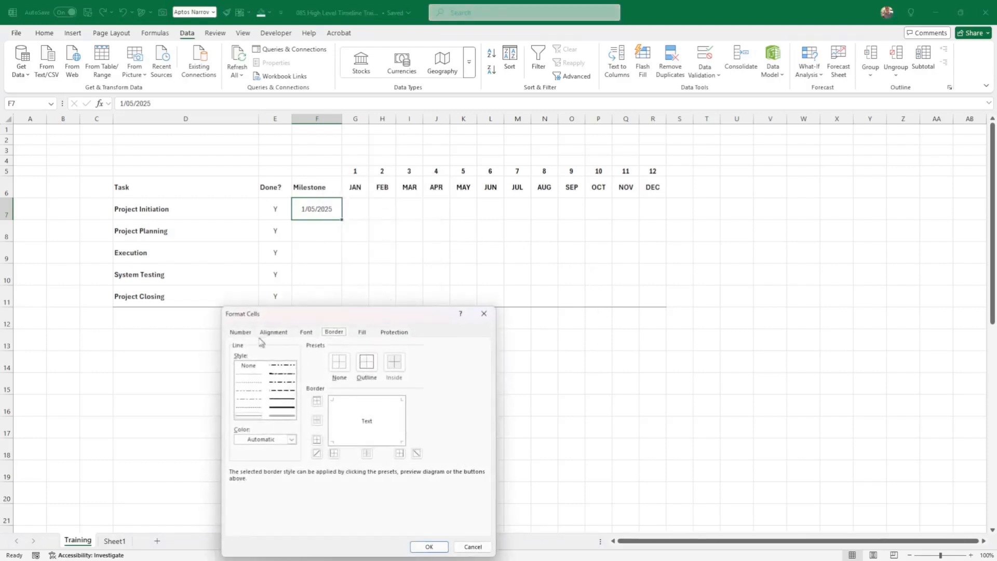
{"action": "left_click", "coordinate": [241, 333]}
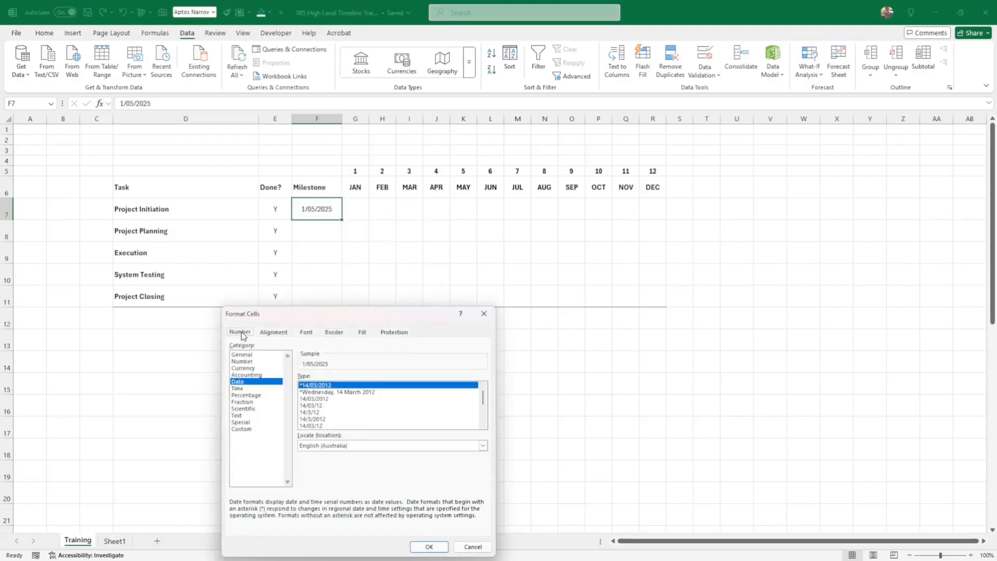
{"action": "left_click_drag", "start_coordinate": [367, 318], "coordinate": [380, 250]}
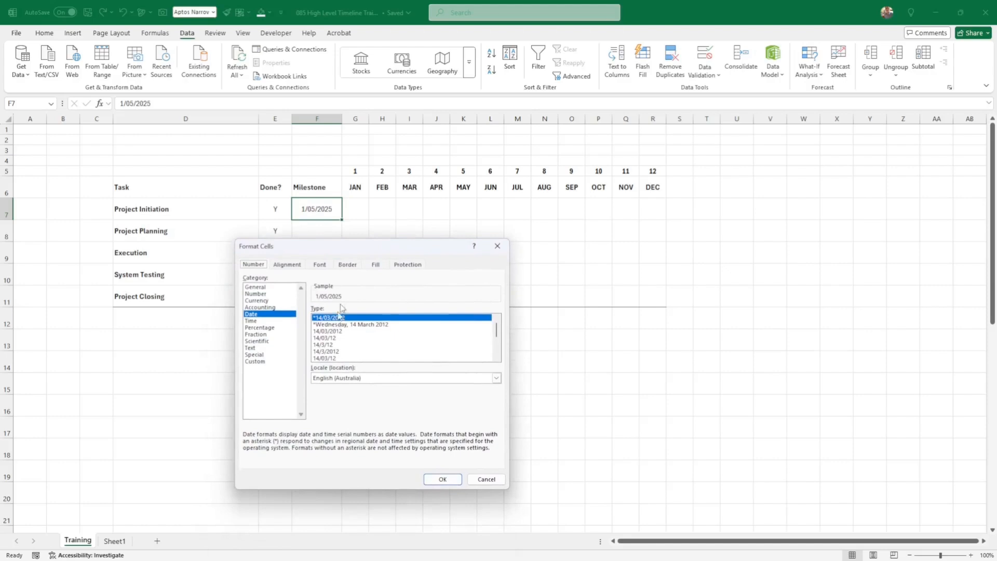
{"action": "left_click", "coordinate": [255, 361]}
{"action": "left_click_drag", "start_coordinate": [347, 318], "coordinate": [303, 318]}
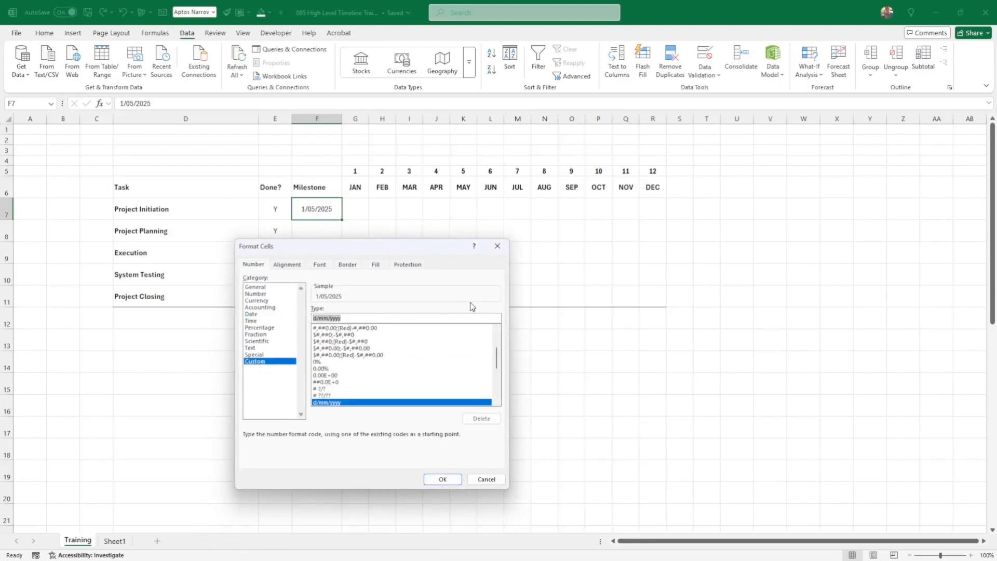
{"action": "type", "text": "dd mmm"}
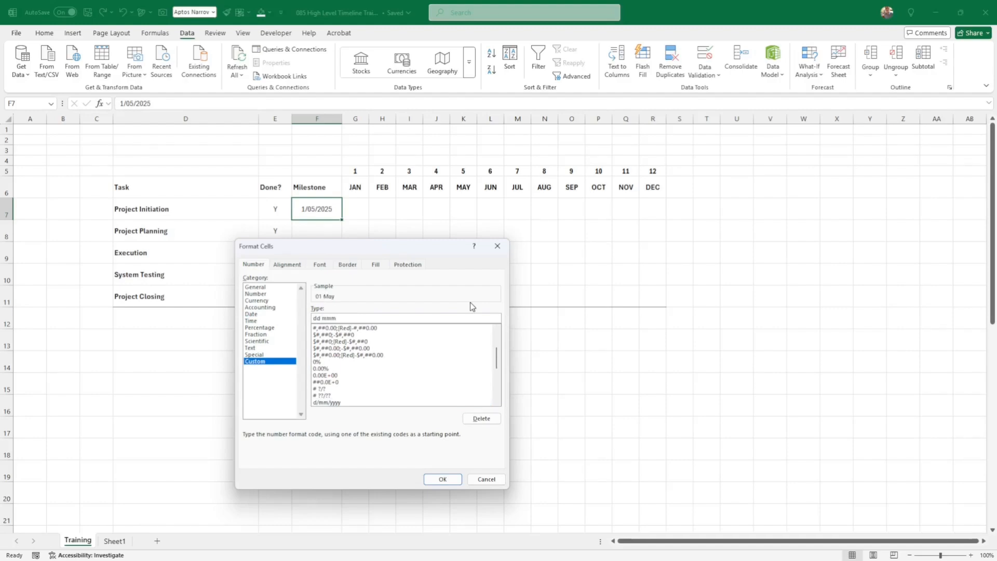
{"action": "type", "text": "yy"}
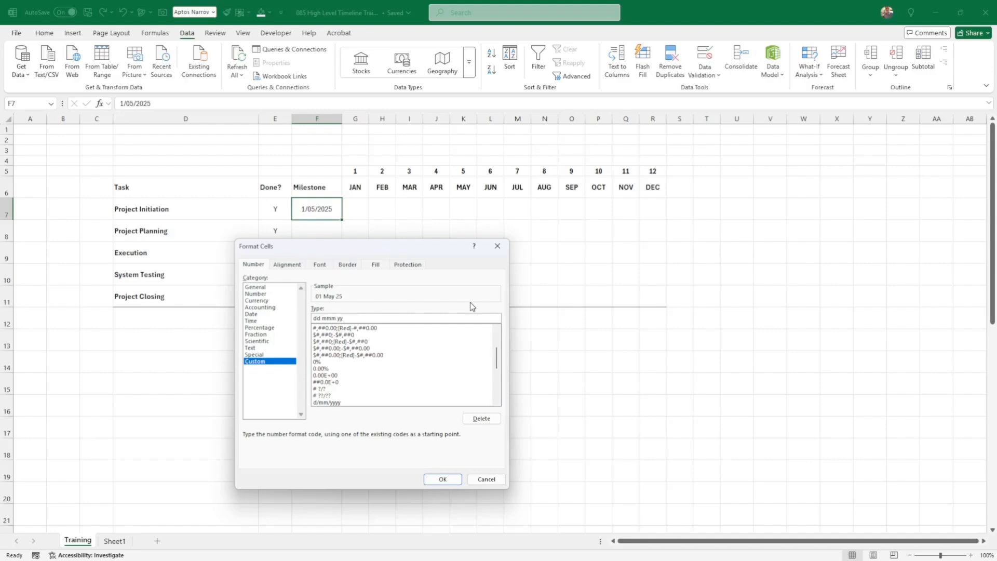
{"action": "key", "text": "Return"}
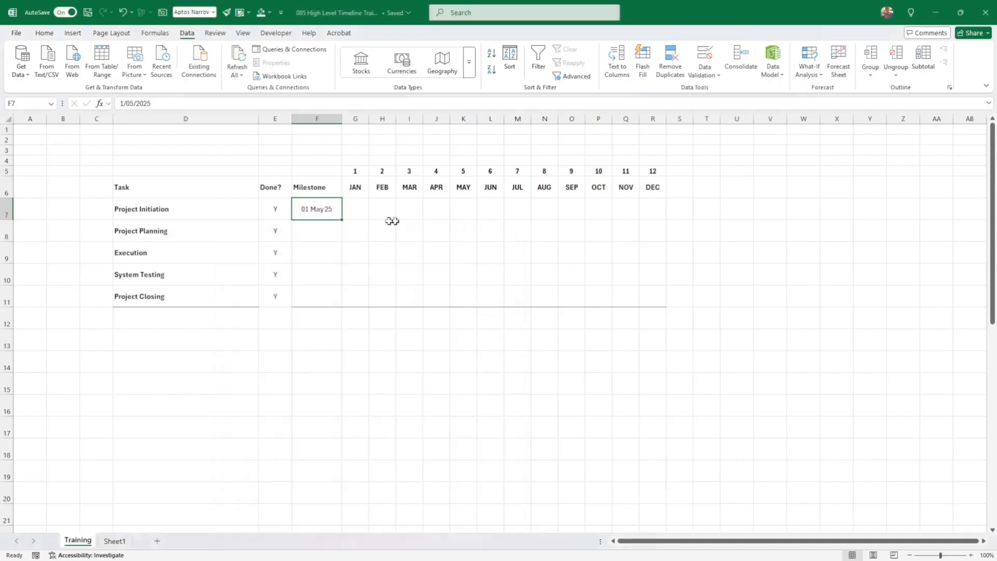
- Fill milestone dates down to F11 and set Project Planning to 05 Jun 25
{"action": "left_click_drag", "start_coordinate": [343, 220], "coordinate": [338, 312]}
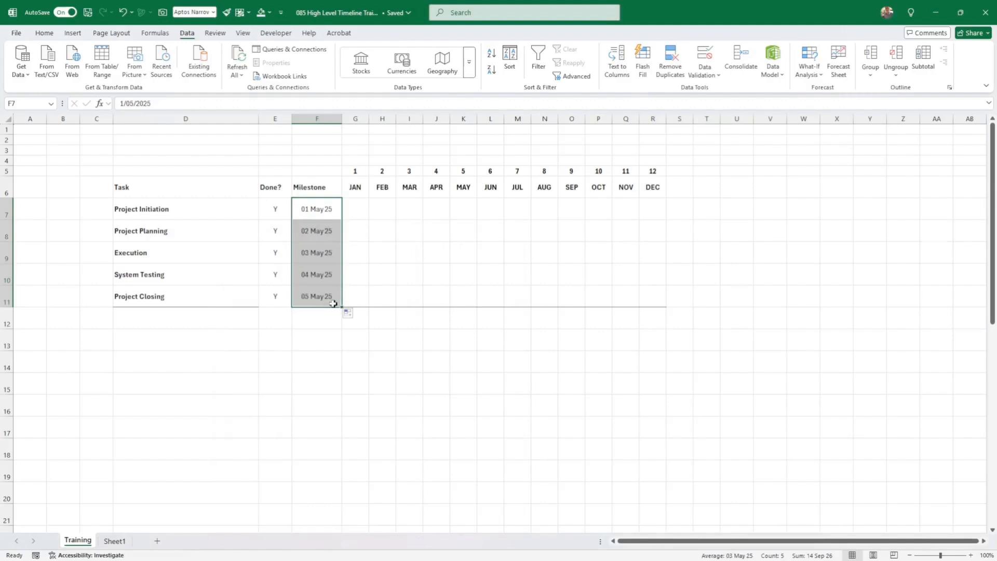
{"action": "left_click_drag", "start_coordinate": [276, 298], "coordinate": [309, 300]}
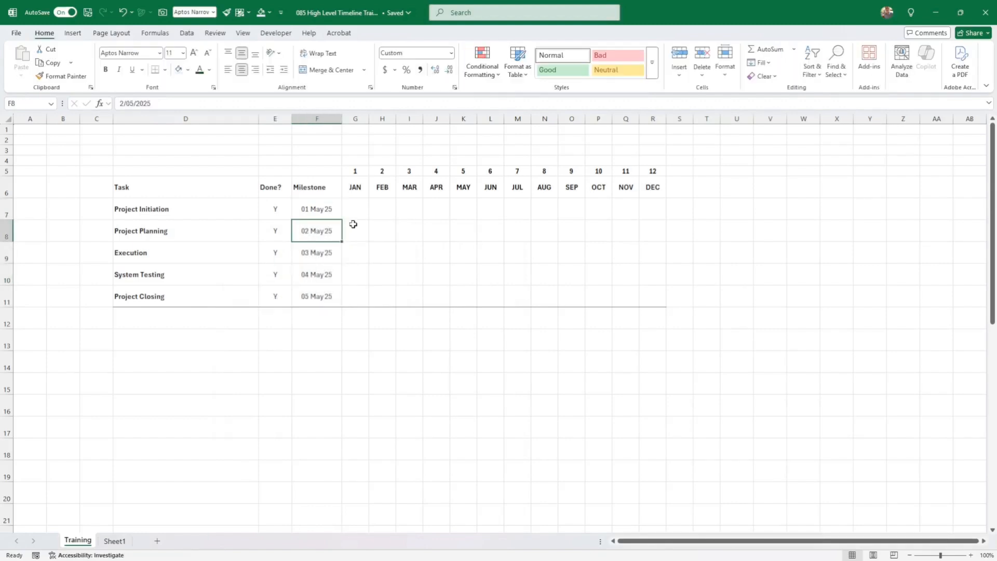
{"action": "type", "text": "5/6"}
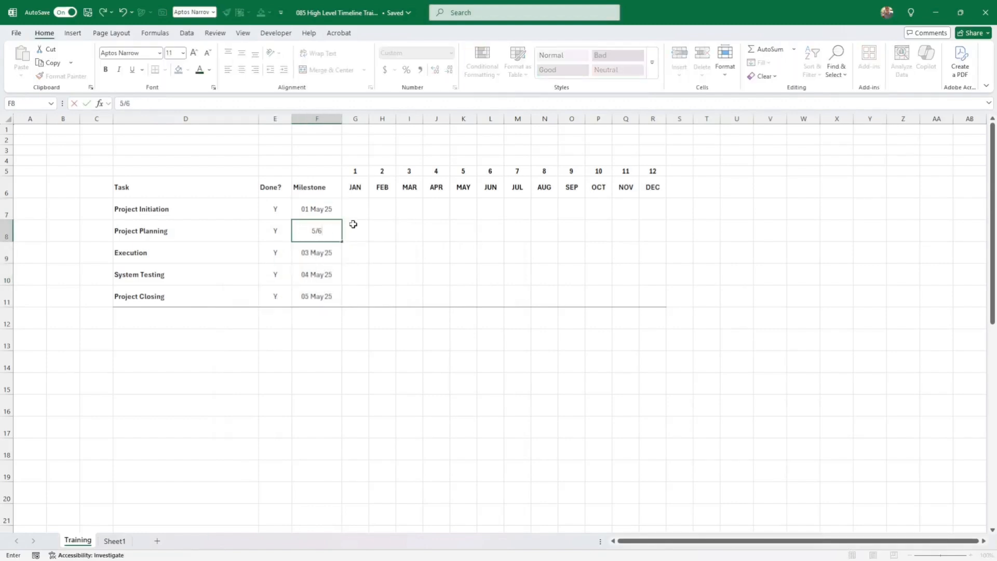
{"action": "key", "text": "Return"}
{"action": "key", "text": "ctrl+z"}
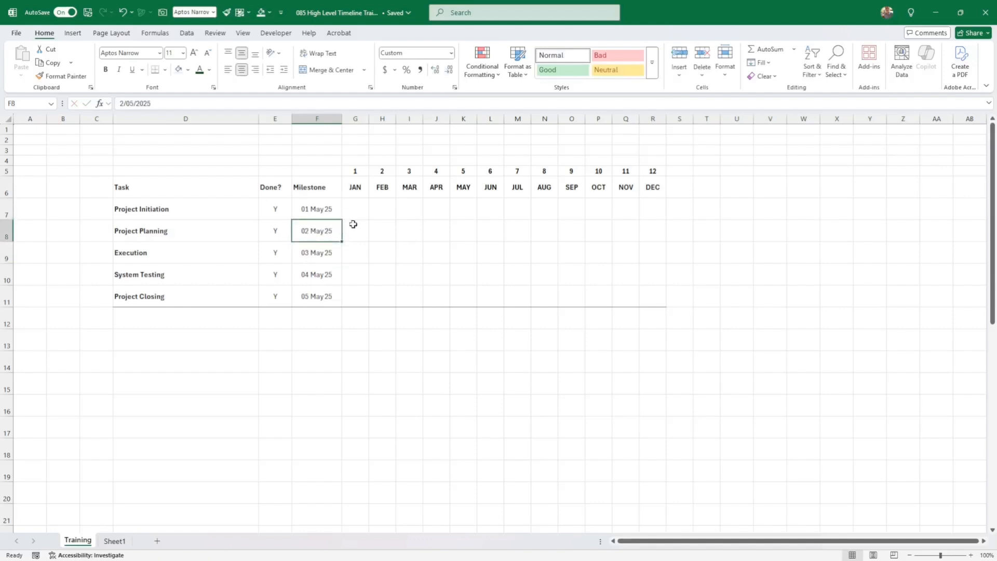
{"action": "type", "text": "5/6"}
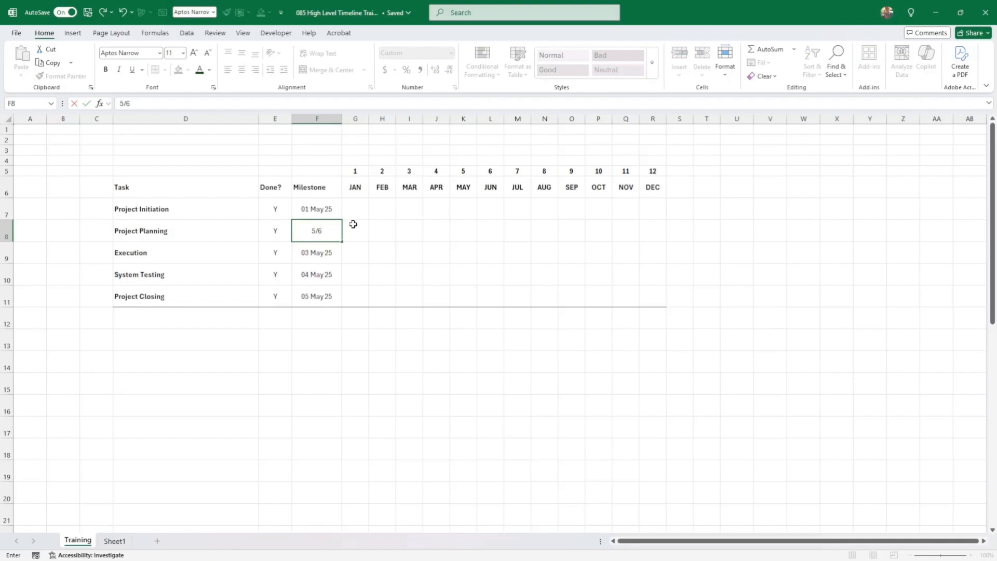
{"action": "key", "text": "Return"}
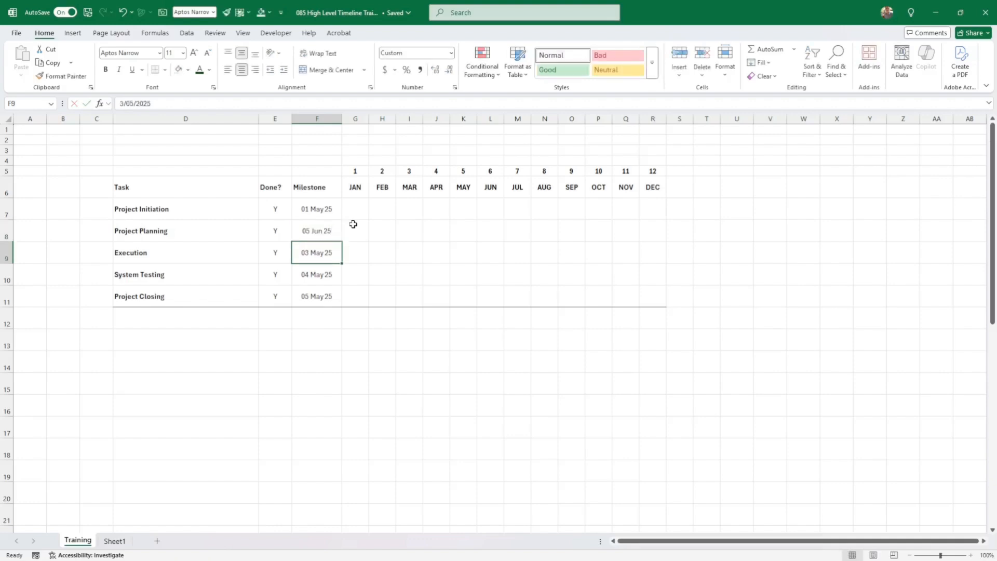
- Enter 10 Aug 25 for Execution and System Testing, and 10 Sep 25 for Project Closing
{"action": "type", "text": "10"}
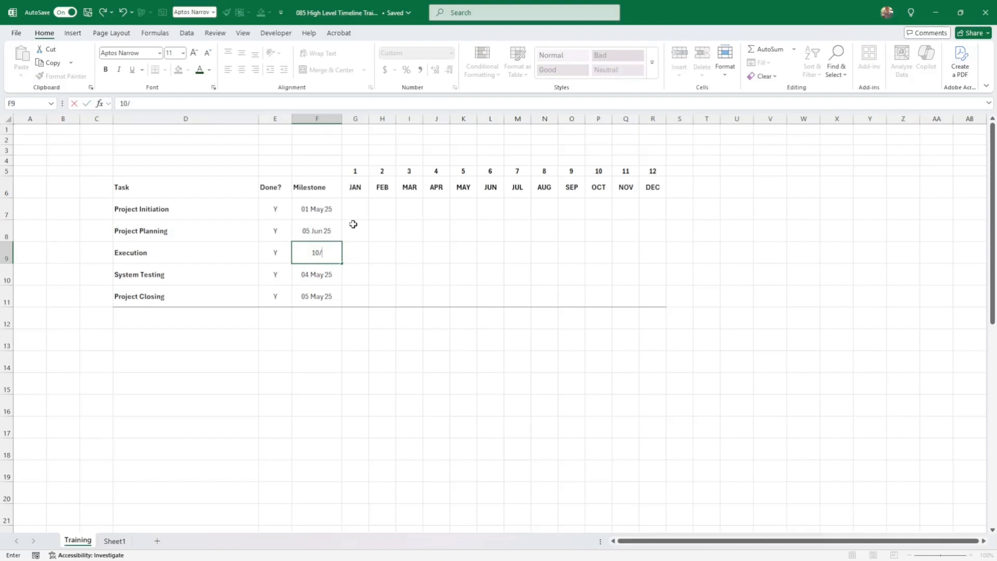
{"action": "type", "text": "/8"}
{"action": "key", "text": "Return"}
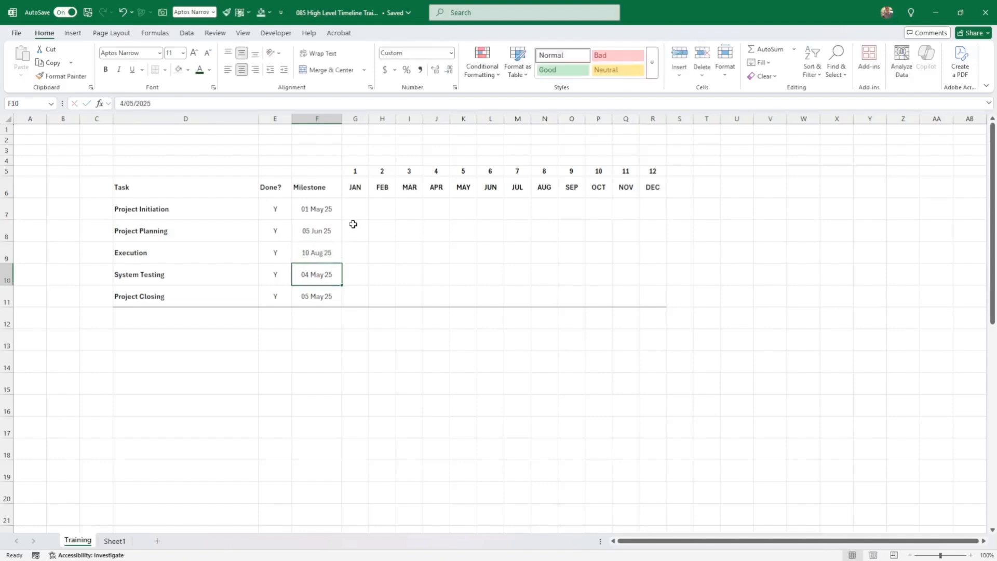
{"action": "type", "text": "10/8"}
{"action": "key", "text": "Return"}
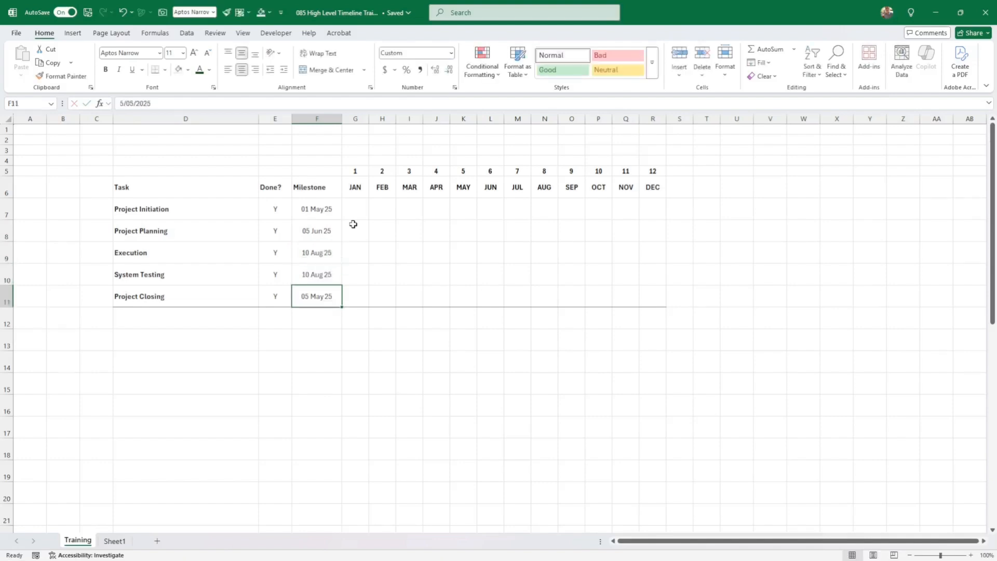
{"action": "type", "text": "10/"}
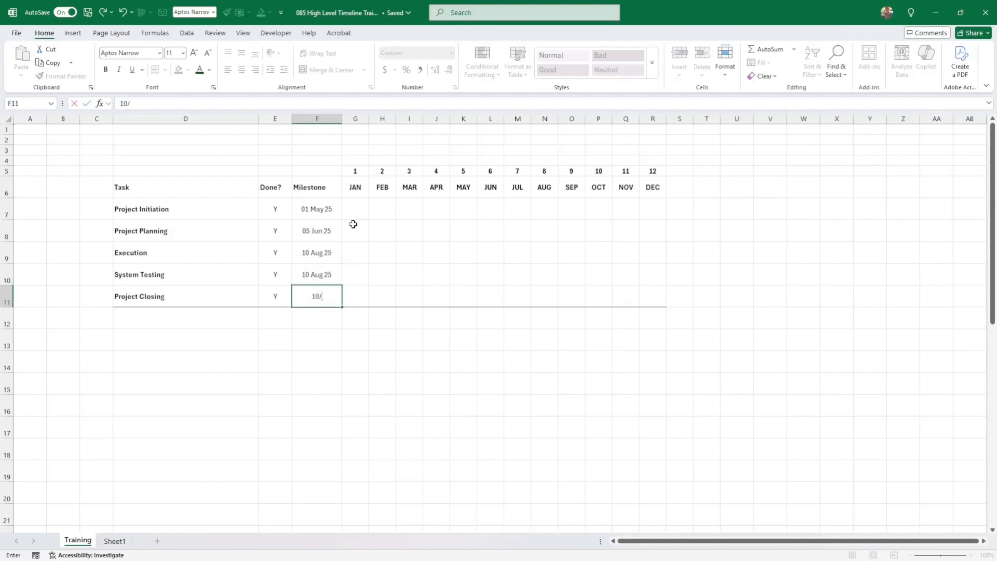
{"action": "type", "text": "9"}
{"action": "key", "text": "Return"}
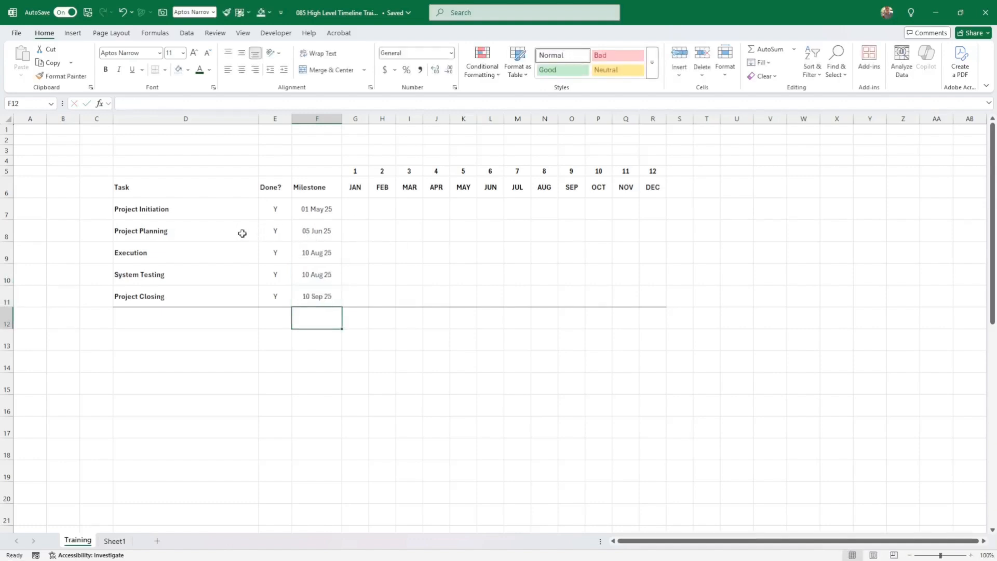
{"action": "left_click", "coordinate": [275, 217]}
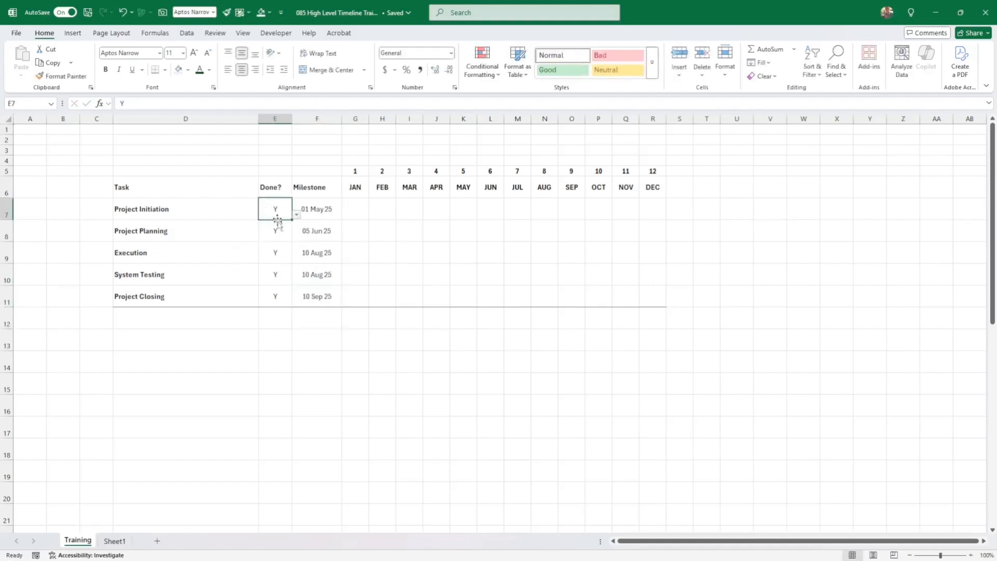
{"action": "left_click", "coordinate": [277, 243]}
{"action": "left_click", "coordinate": [354, 211]}
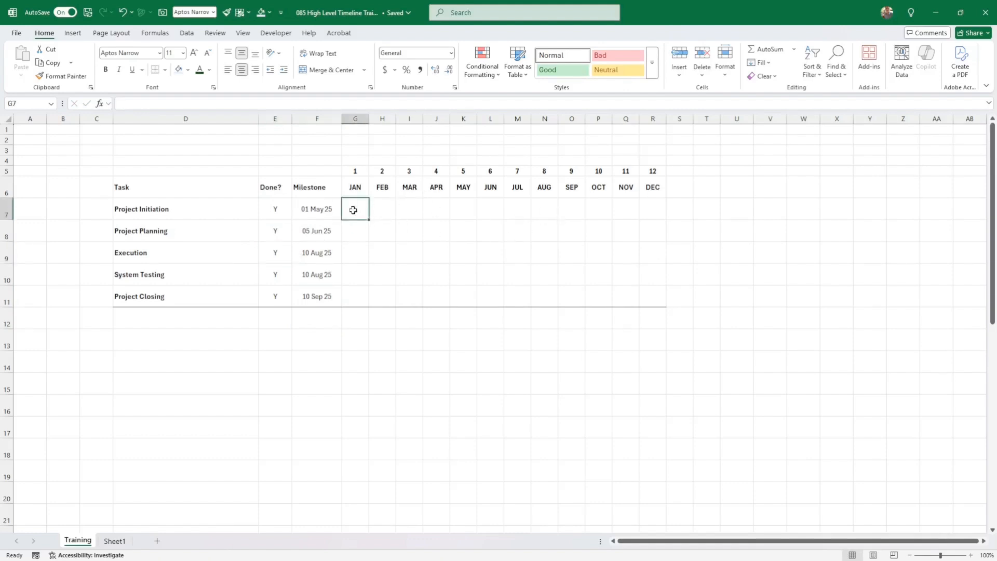
{"action": "left_click", "coordinate": [418, 209]}
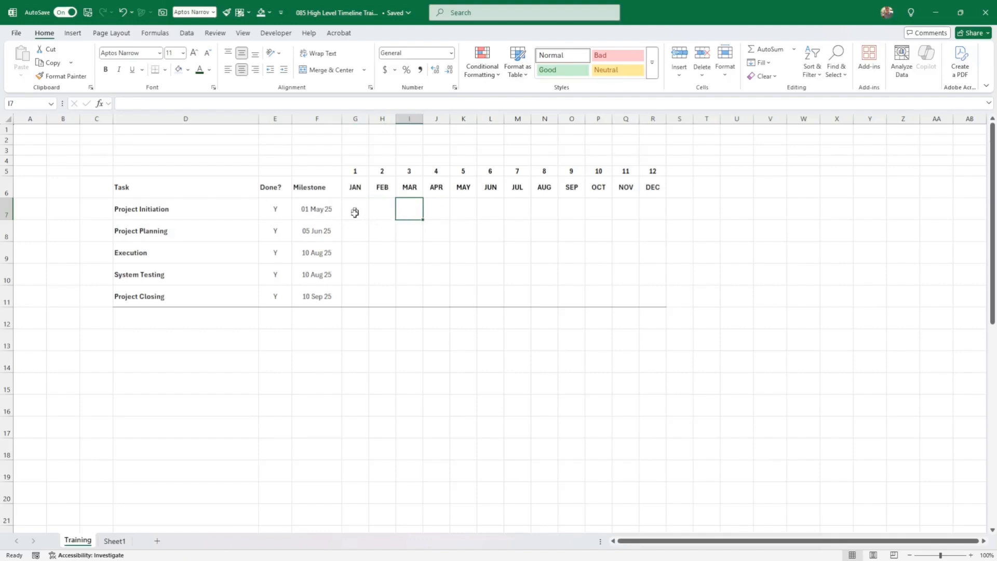
{"action": "left_click", "coordinate": [315, 210]}
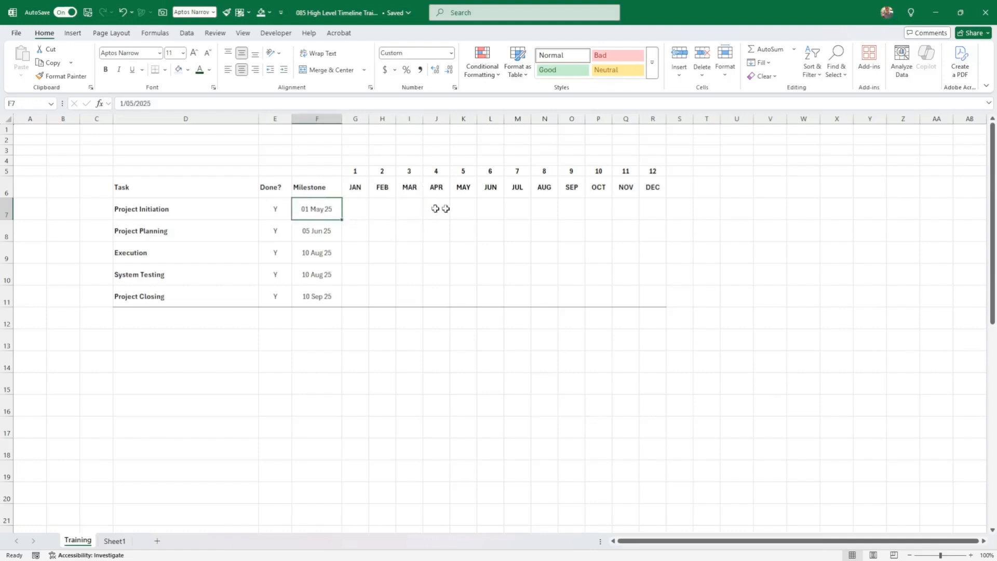
{"action": "left_click", "coordinate": [407, 208]}
{"action": "left_click_drag", "start_coordinate": [408, 171], "coordinate": [412, 210]}
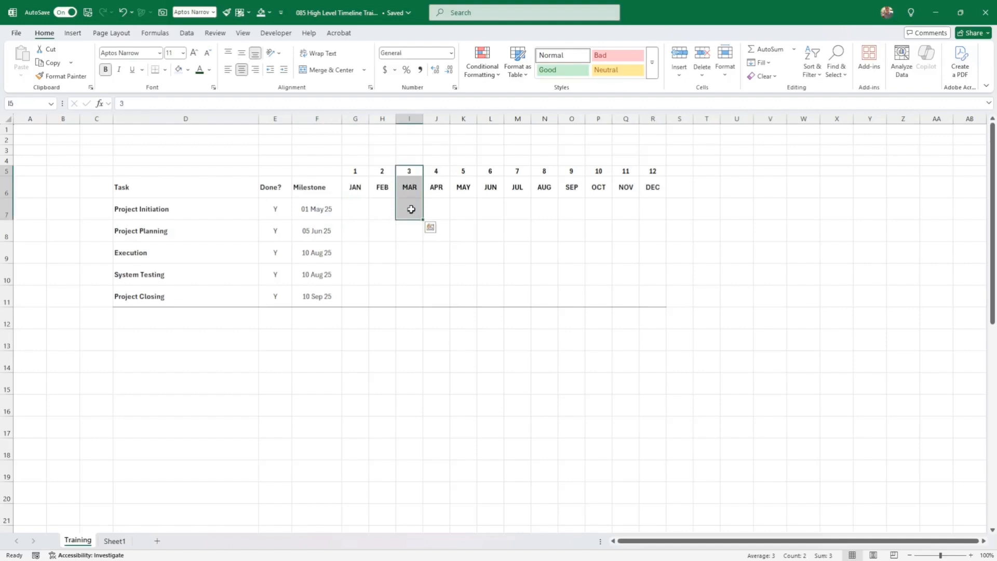
{"action": "left_click", "coordinate": [413, 210]}
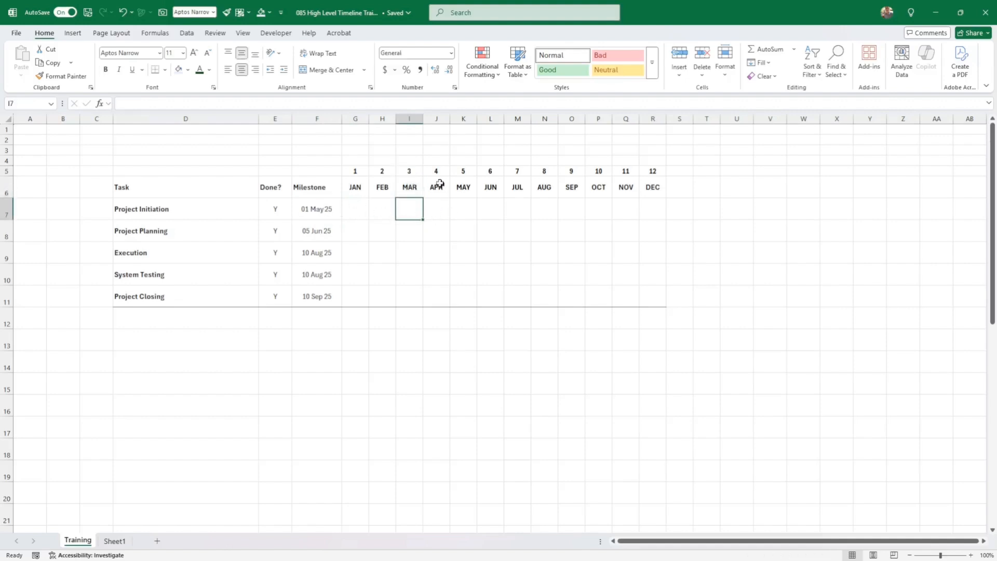
{"action": "left_click_drag", "start_coordinate": [436, 172], "coordinate": [436, 210]}
{"action": "left_click_drag", "start_coordinate": [463, 172], "coordinate": [463, 211]}
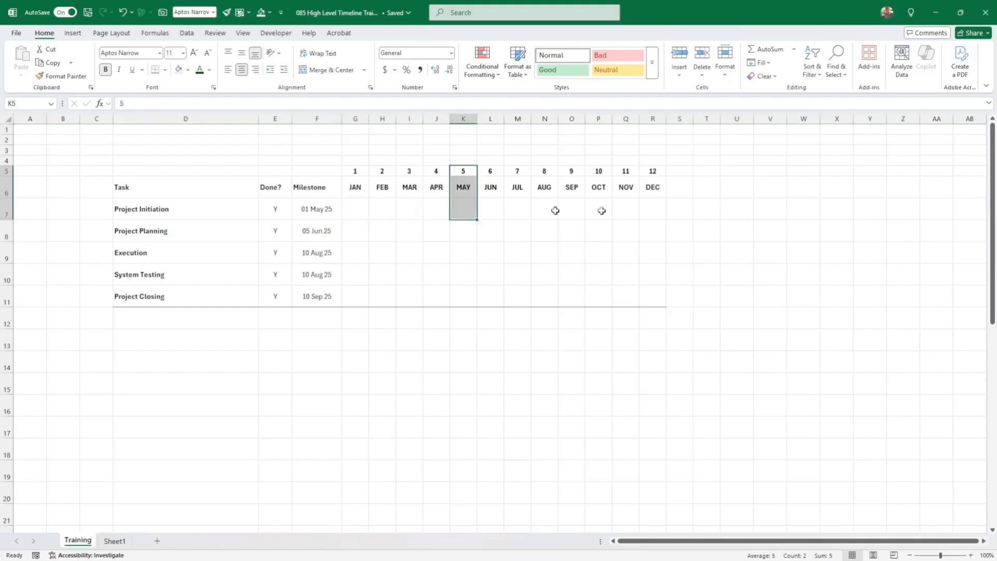
{"action": "left_click", "coordinate": [351, 208]}
{"action": "left_click", "coordinate": [460, 207]}
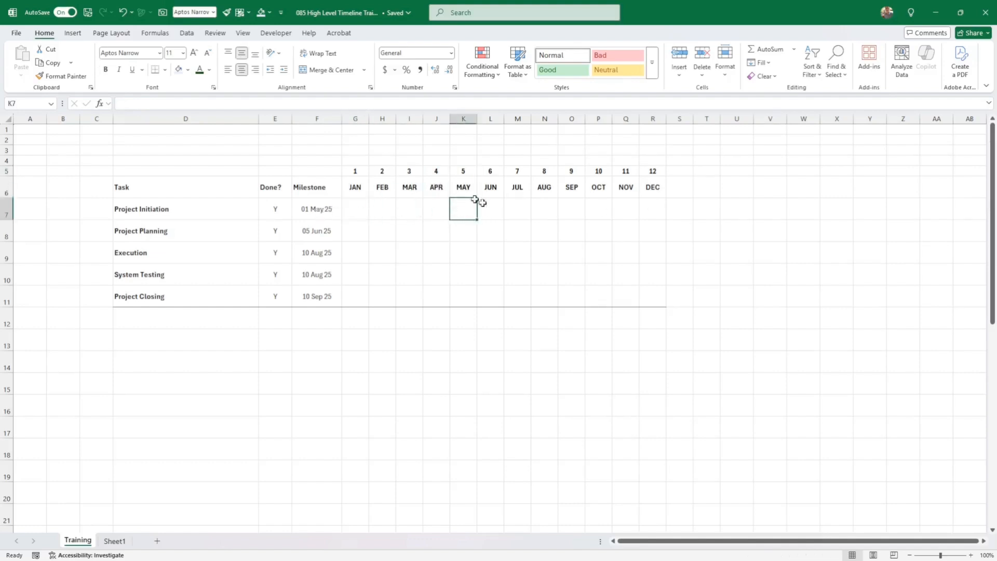
{"action": "left_click", "coordinate": [462, 171]}
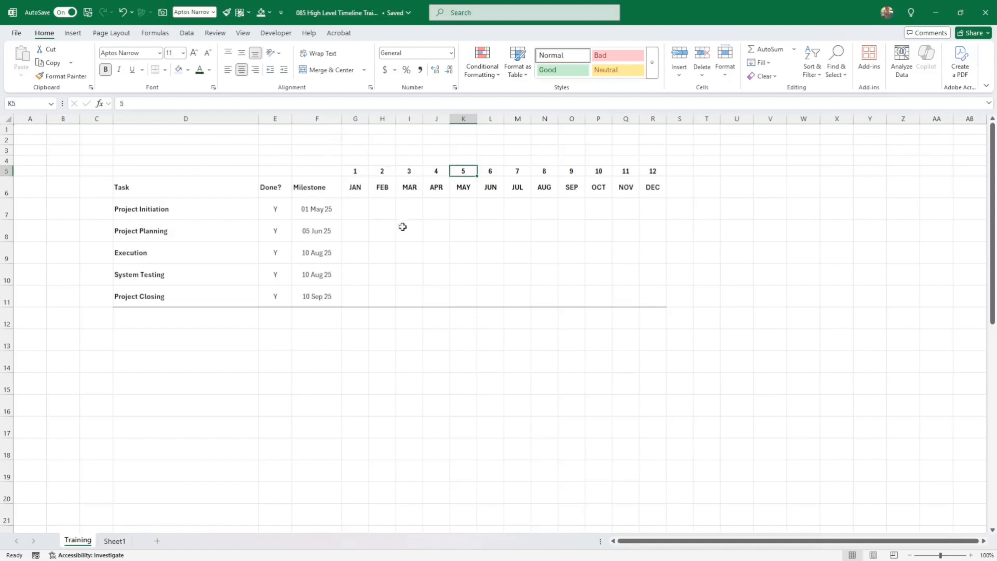
{"action": "left_click", "coordinate": [441, 248]}
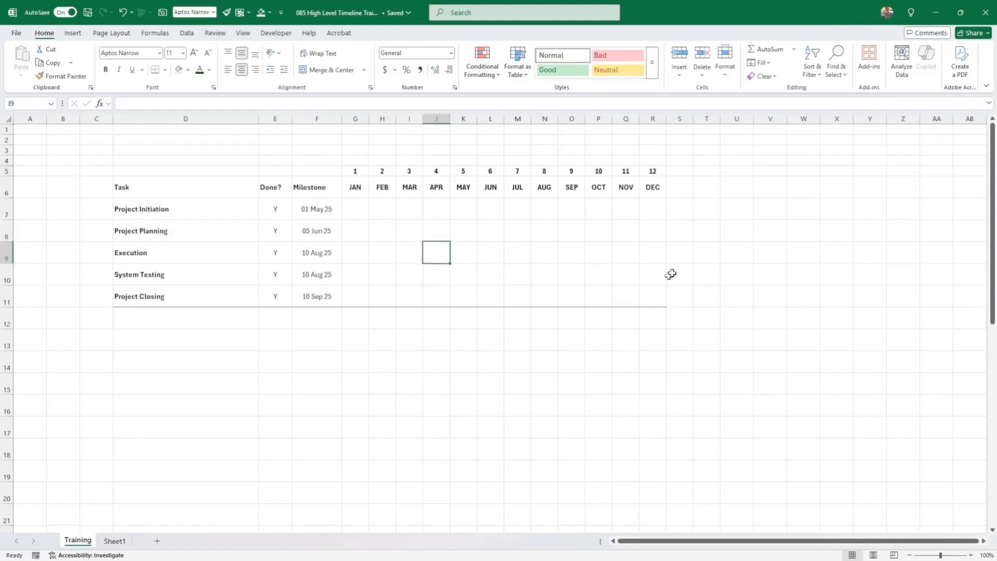
{"action": "left_click", "coordinate": [359, 211]}
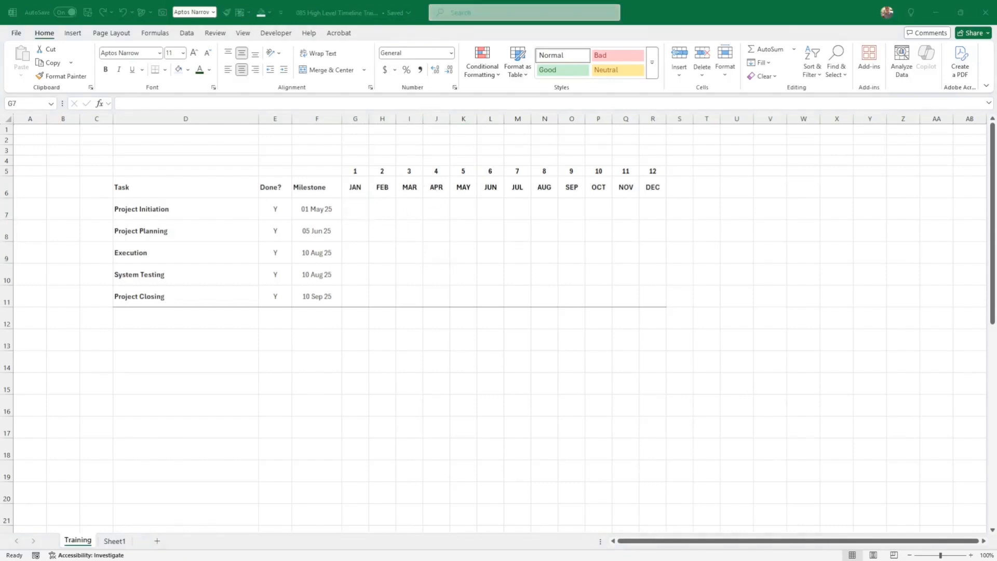
{"action": "left_click", "coordinate": [374, 212]}
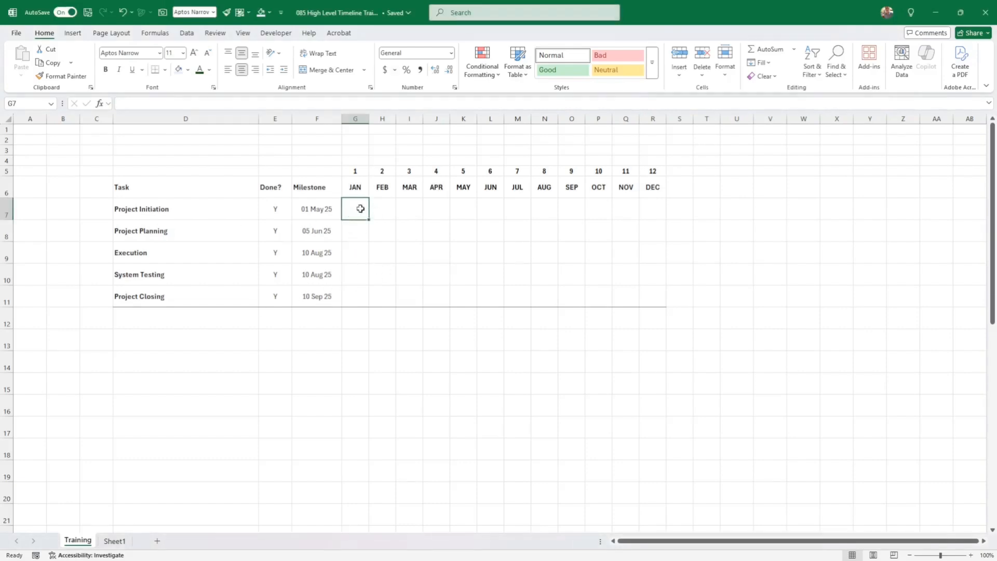
{"action": "left_click", "coordinate": [206, 215]}
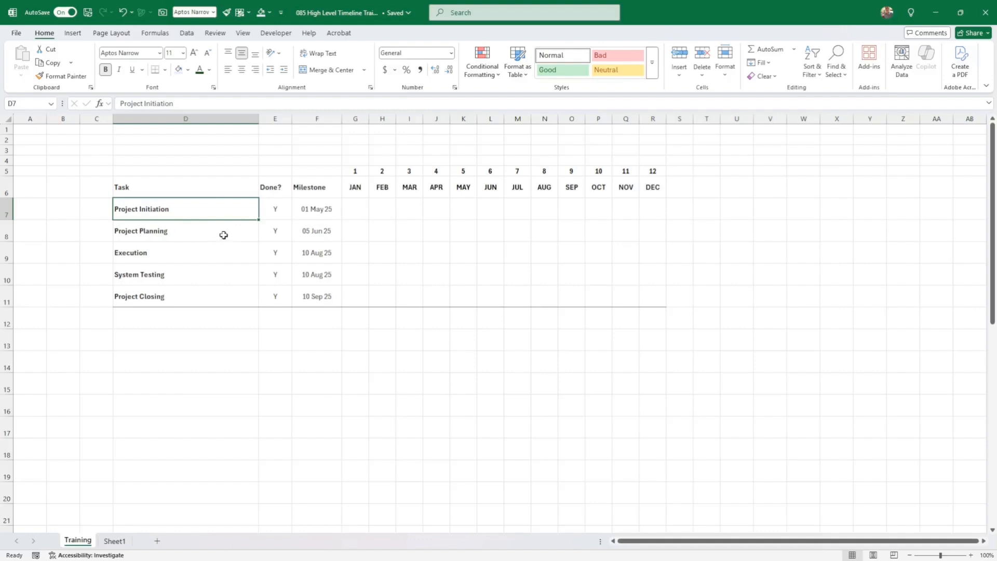
{"action": "left_click", "coordinate": [356, 211]}
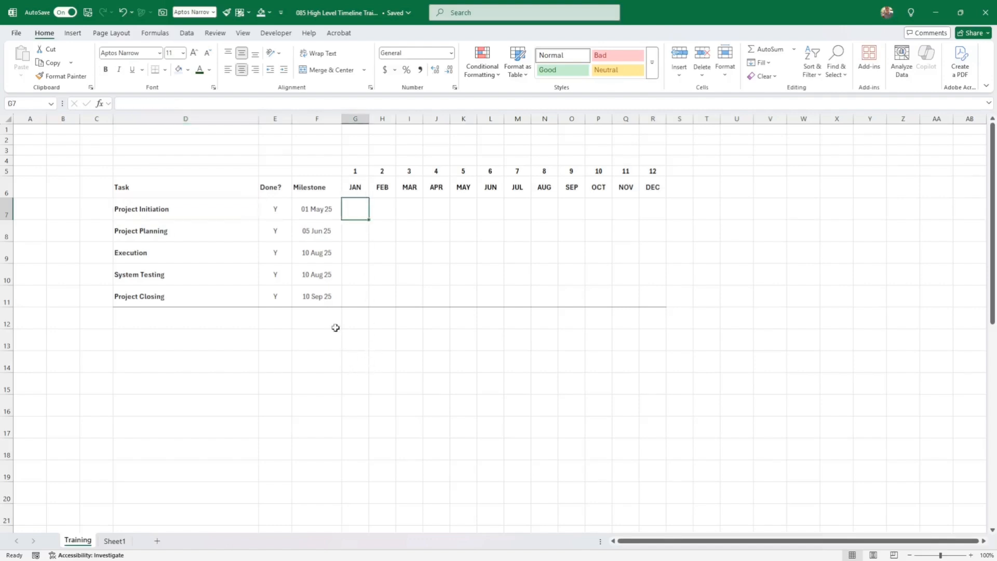
- Select empty cell G24 below the table and open the Symbol dialog
{"action": "scroll", "coordinate": [349, 327], "scroll_direction": "down", "scroll_amount": 2}
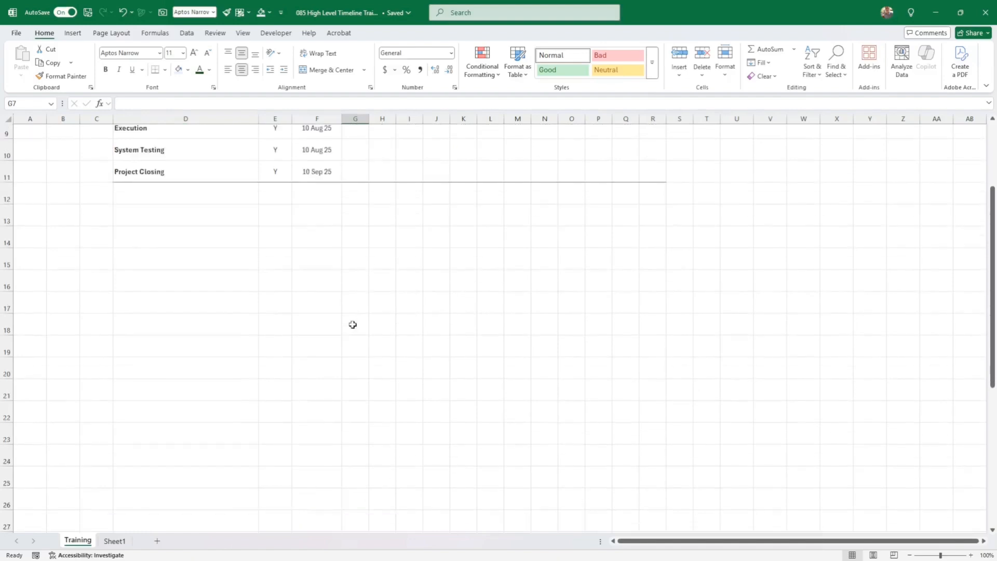
{"action": "scroll", "coordinate": [353, 328], "scroll_direction": "down", "scroll_amount": 1}
{"action": "left_click", "coordinate": [352, 395]}
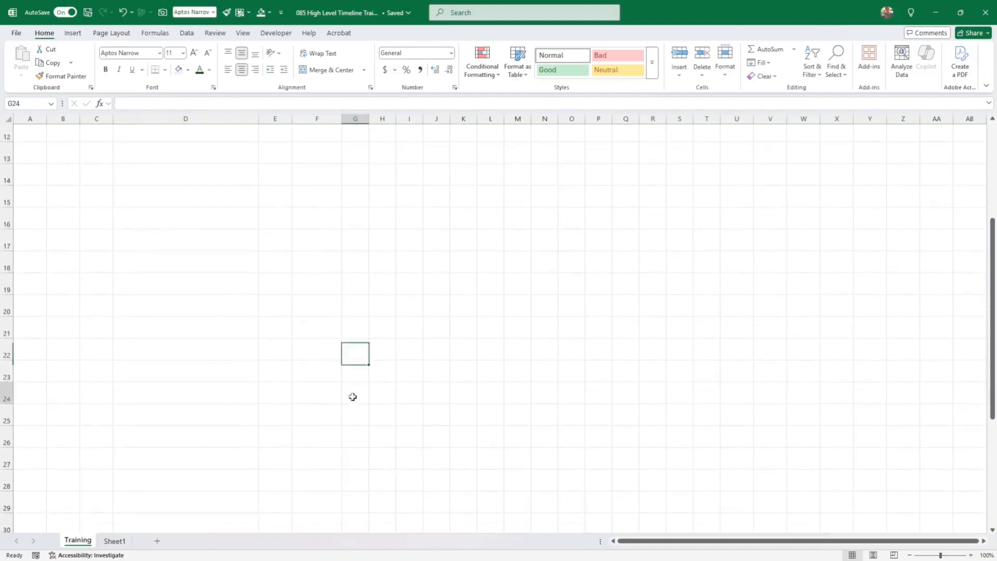
{"action": "left_click", "coordinate": [75, 35]}
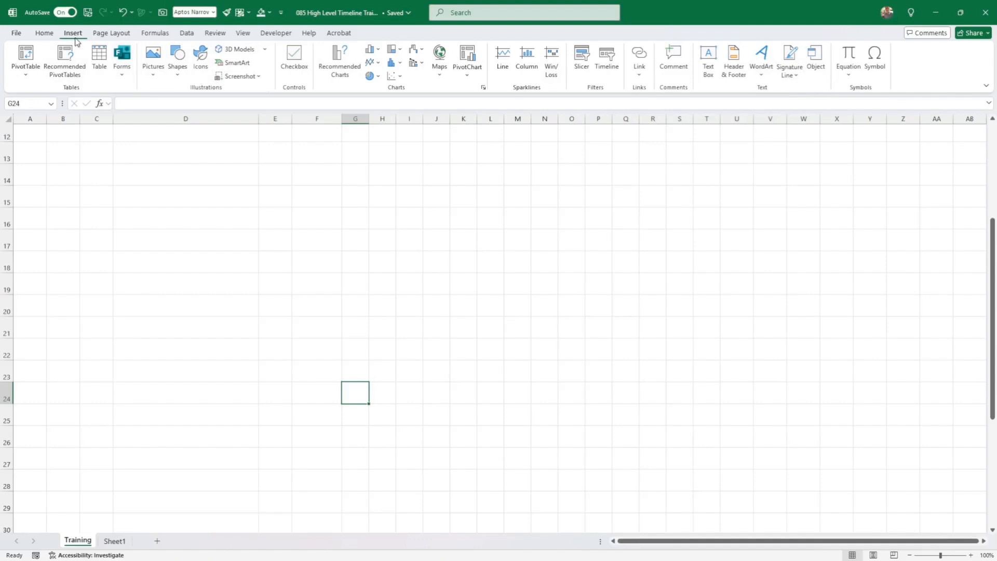
{"action": "left_click", "coordinate": [875, 57]}
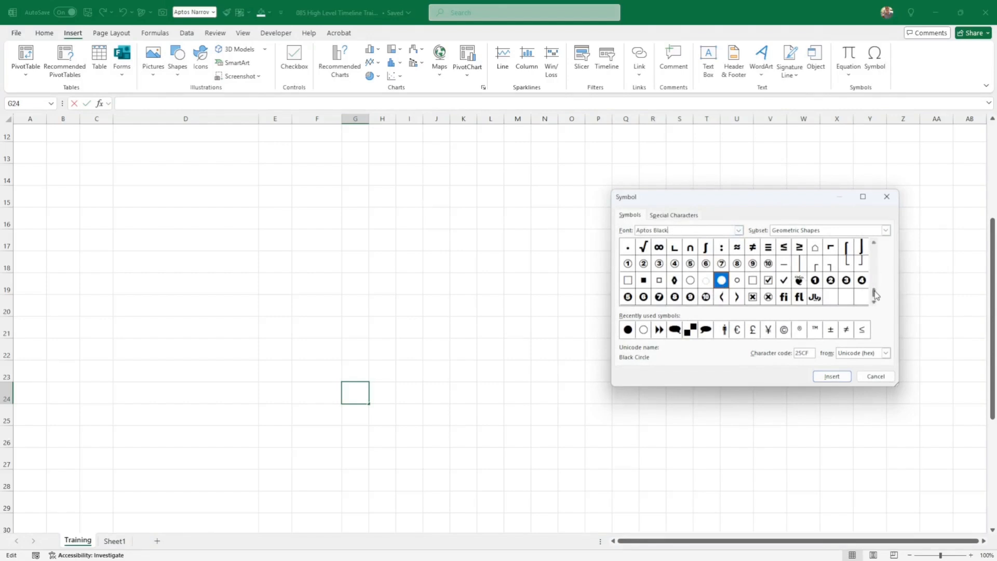
- Scroll through the symbol list to reach the circle shapes
{"action": "scroll", "coordinate": [875, 294], "scroll_direction": "up", "scroll_amount": 1}
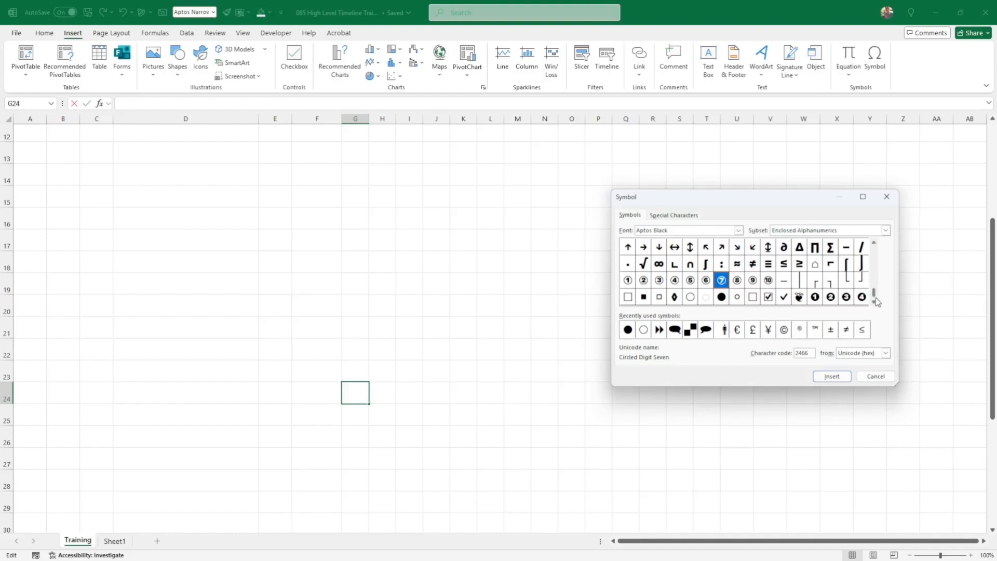
{"action": "left_click", "coordinate": [874, 300]}
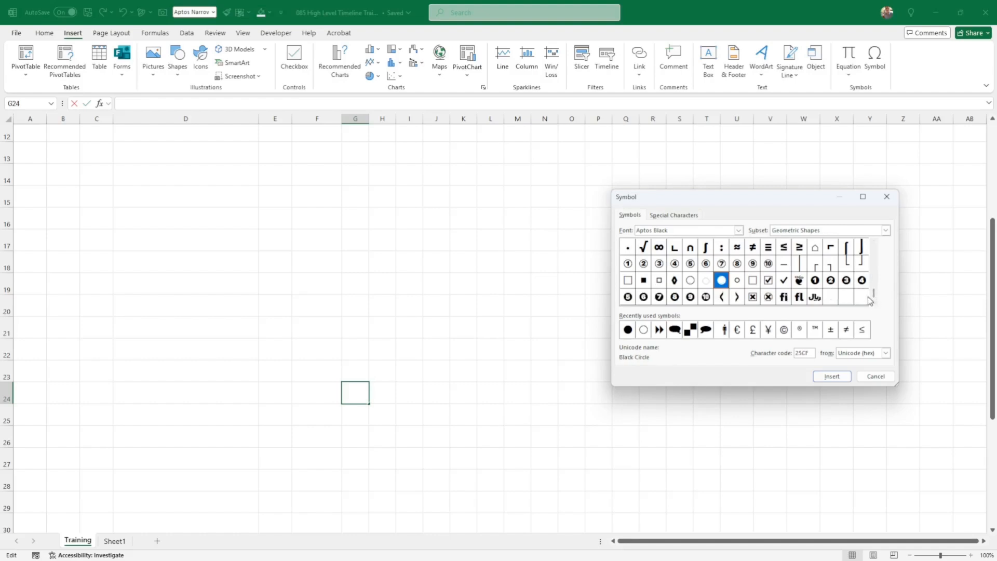
{"action": "left_click", "coordinate": [874, 255]}
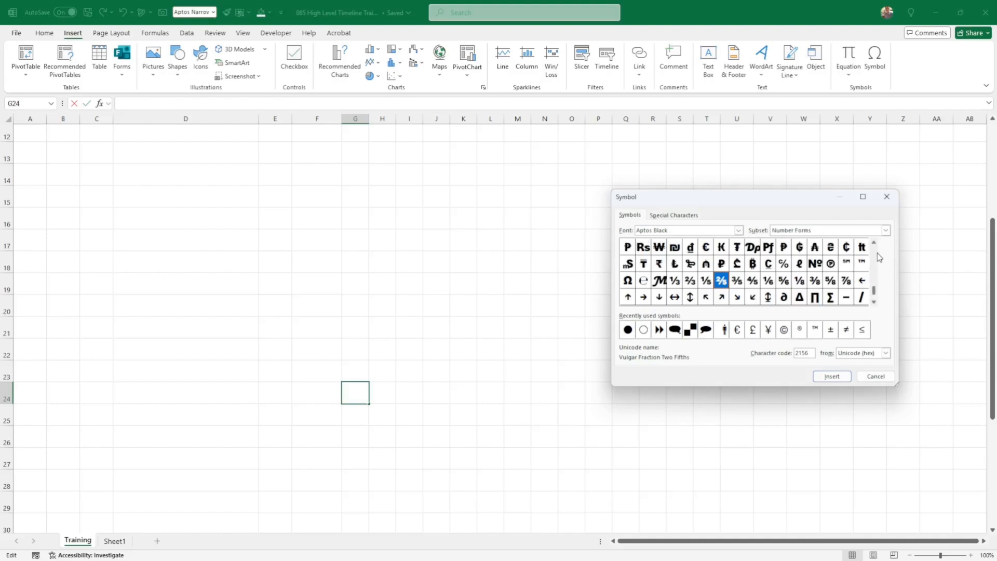
{"action": "left_click", "coordinate": [877, 254]}
{"action": "left_click", "coordinate": [876, 254]}
{"action": "left_click", "coordinate": [876, 254]}
{"action": "left_click", "coordinate": [876, 253]}
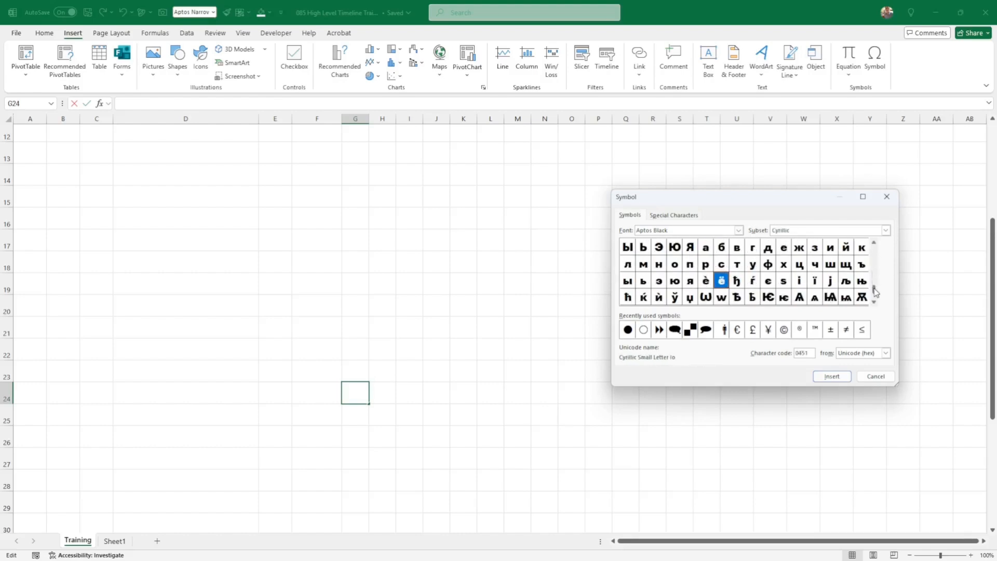
{"action": "left_click_drag", "start_coordinate": [876, 292], "coordinate": [876, 305]}
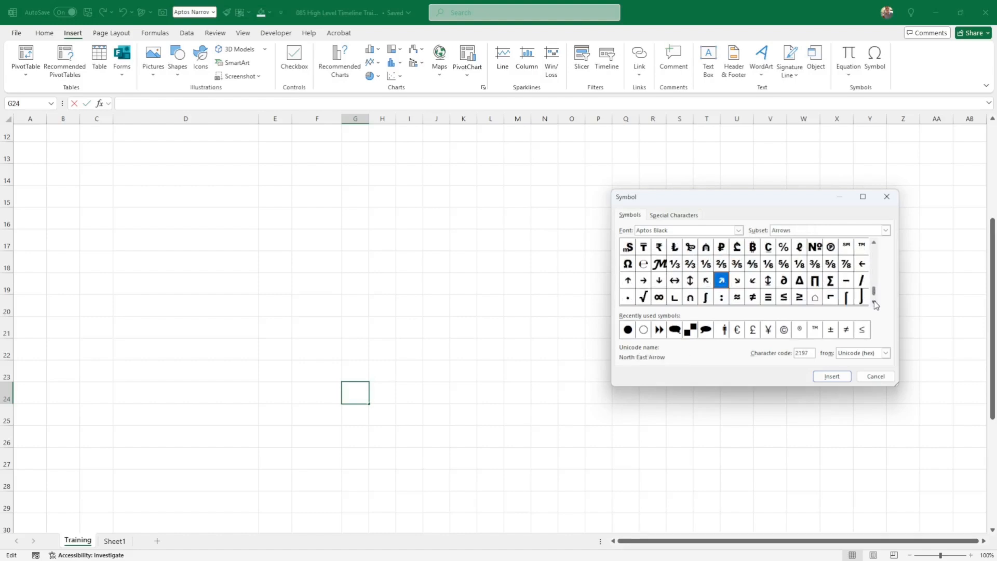
{"action": "left_click", "coordinate": [876, 306]}
{"action": "left_click", "coordinate": [877, 305]}
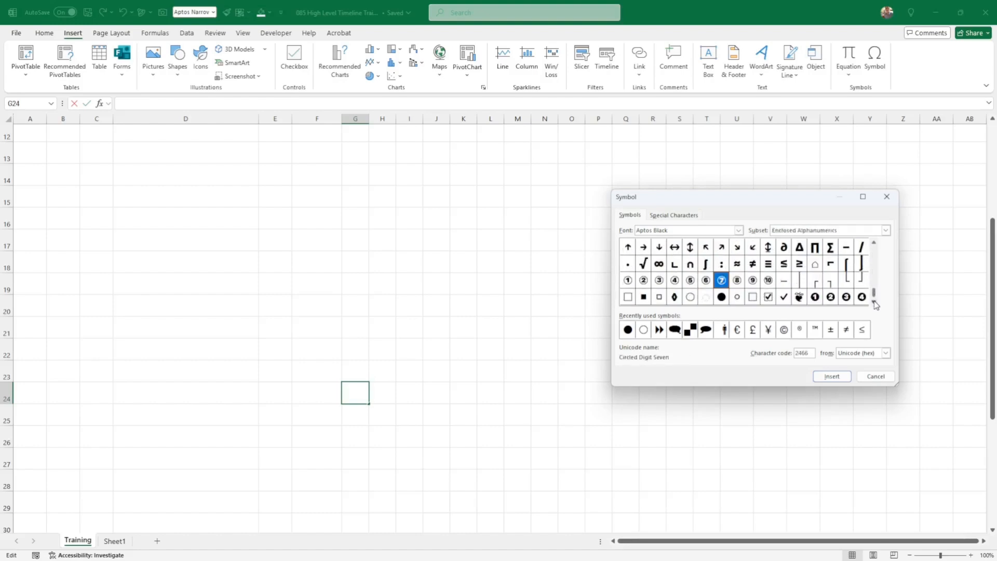
- Insert the White Circle and Black Circle symbols into G24, then close the dialog
{"action": "left_click", "coordinate": [691, 297]}
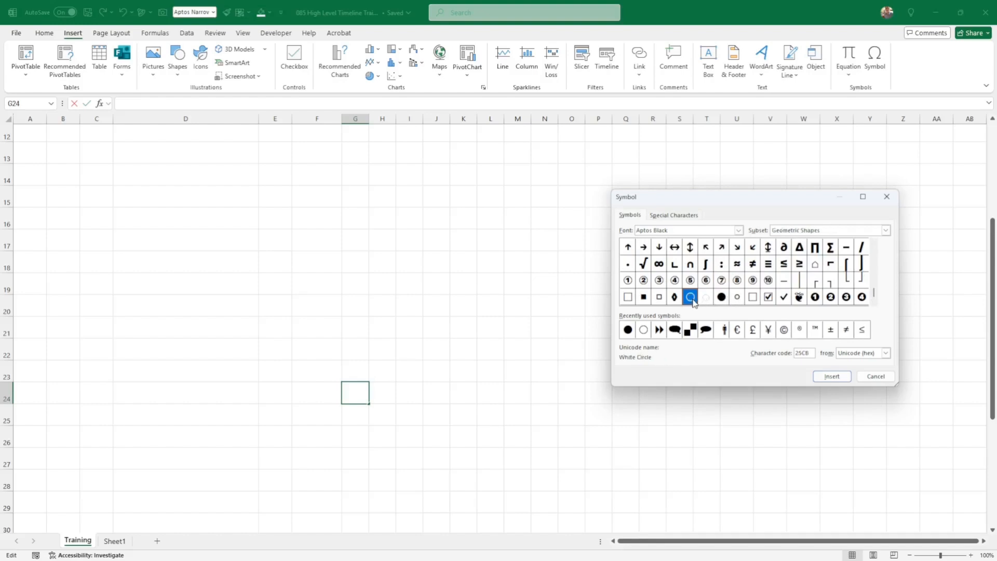
{"action": "left_click", "coordinate": [831, 377]}
{"action": "left_click", "coordinate": [721, 297]}
{"action": "left_click", "coordinate": [832, 376]}
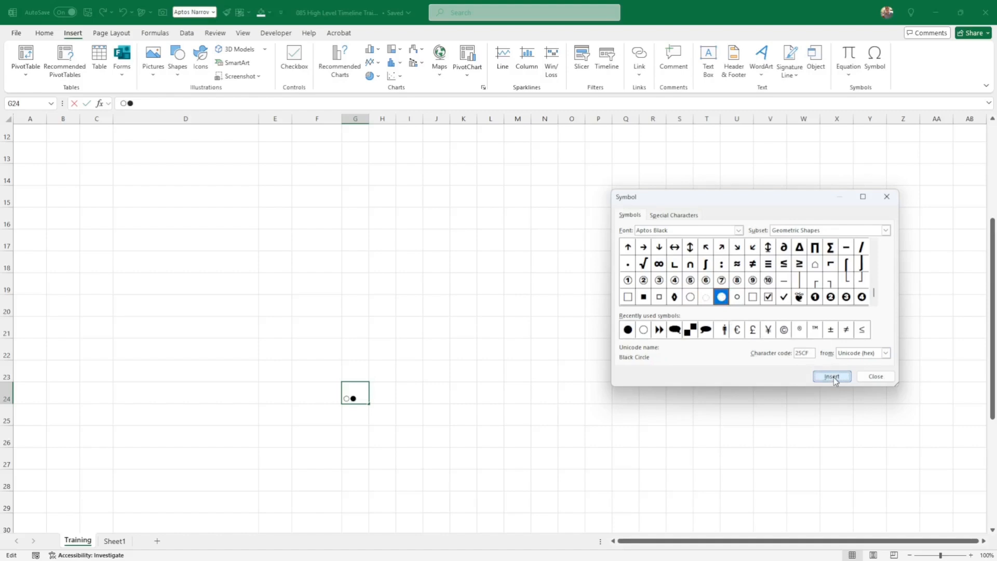
{"action": "left_click", "coordinate": [876, 376]}
- Edit G24 and highlight the black circle inside it
{"action": "left_click", "coordinate": [769, 389]}
{"action": "left_click", "coordinate": [350, 398]}
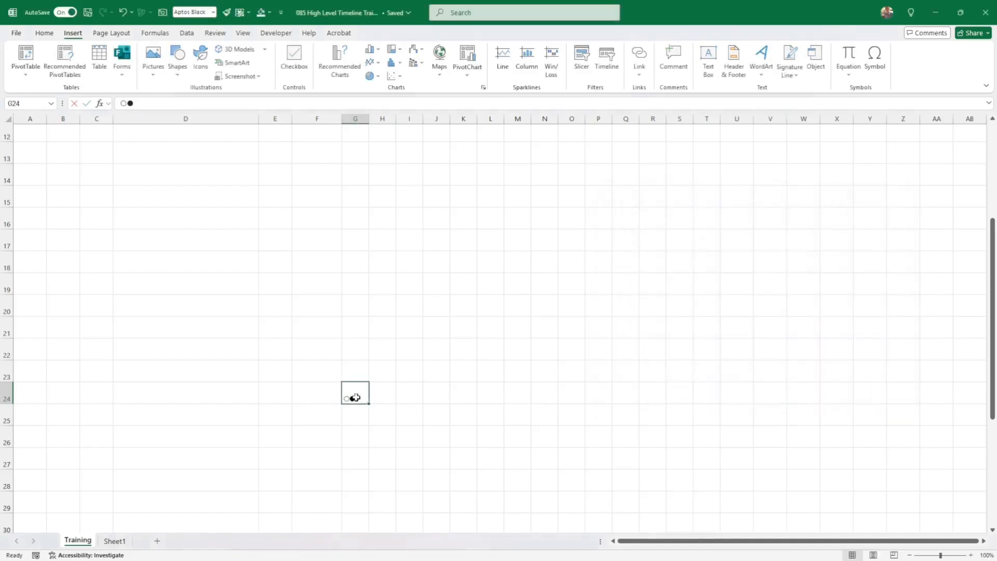
{"action": "double_click", "coordinate": [355, 397]}
{"action": "left_click_drag", "start_coordinate": [357, 398], "coordinate": [351, 399]}
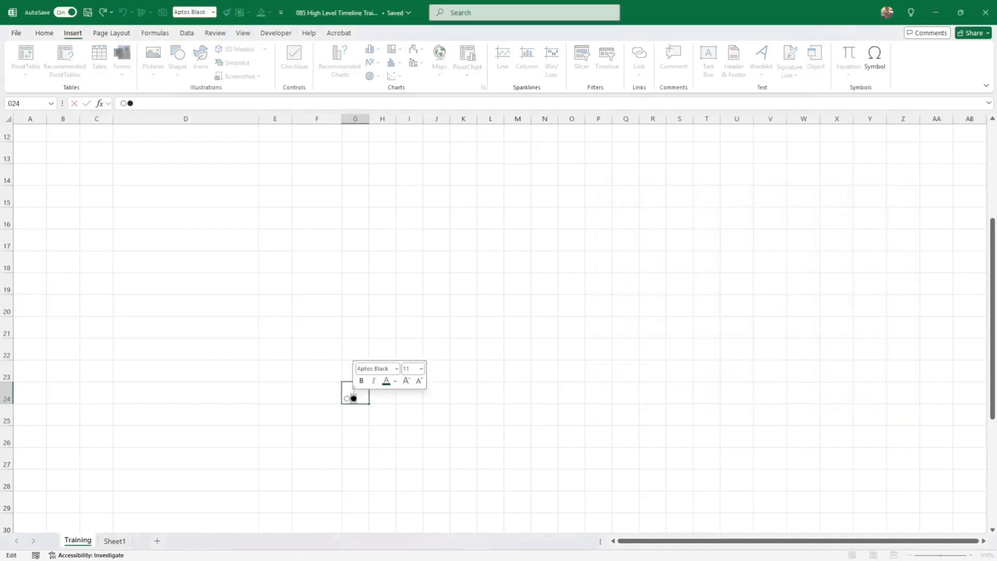
- Move the black circle from G24 down into G25
{"action": "key", "text": "ctrl+x"}
{"action": "left_click", "coordinate": [362, 415]}
{"action": "key", "text": "ctrl+v"}
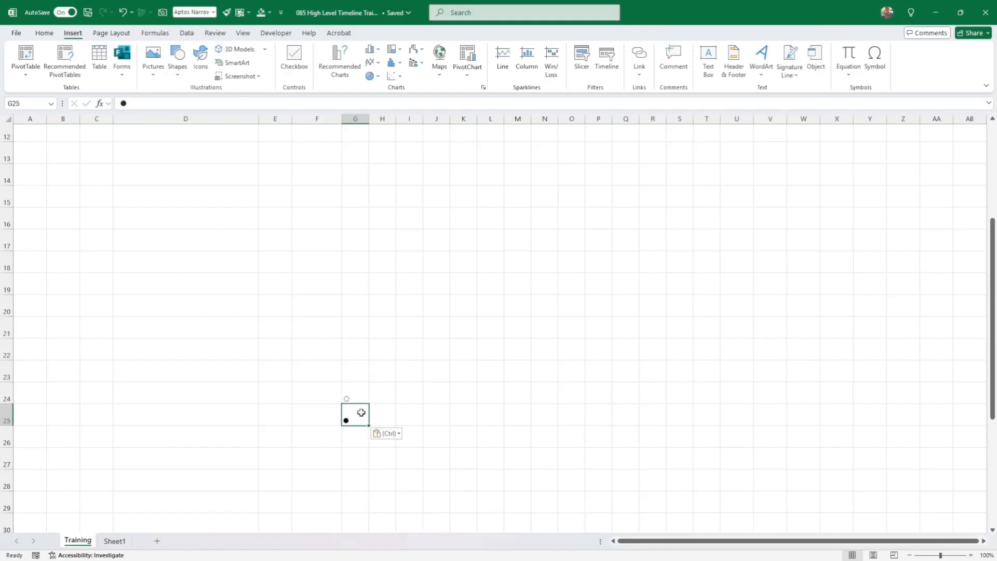
- Centre both circle symbols in G24:G25 vertically and horizontally
{"action": "left_click", "coordinate": [354, 395]}
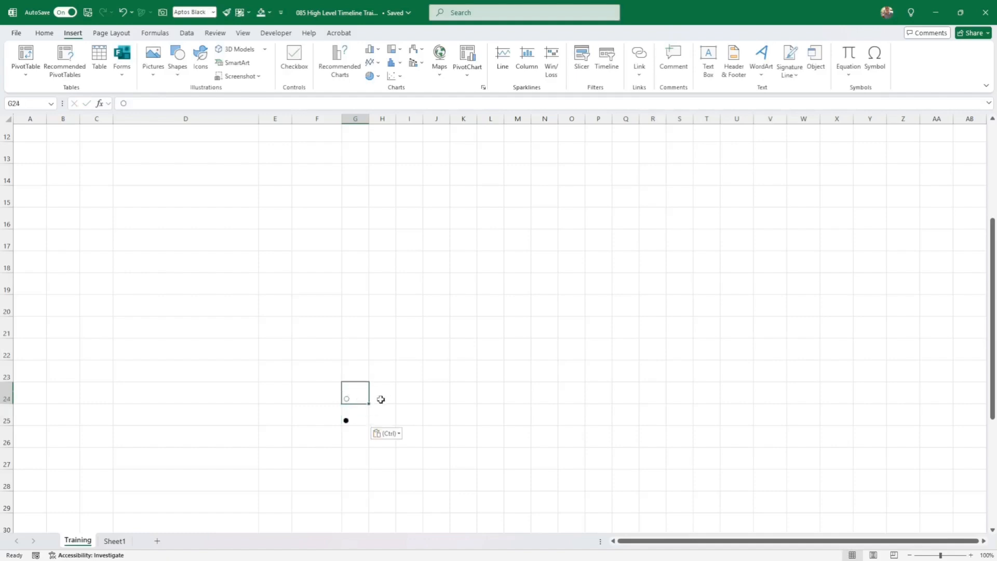
{"action": "left_click_drag", "start_coordinate": [354, 396], "coordinate": [355, 411]}
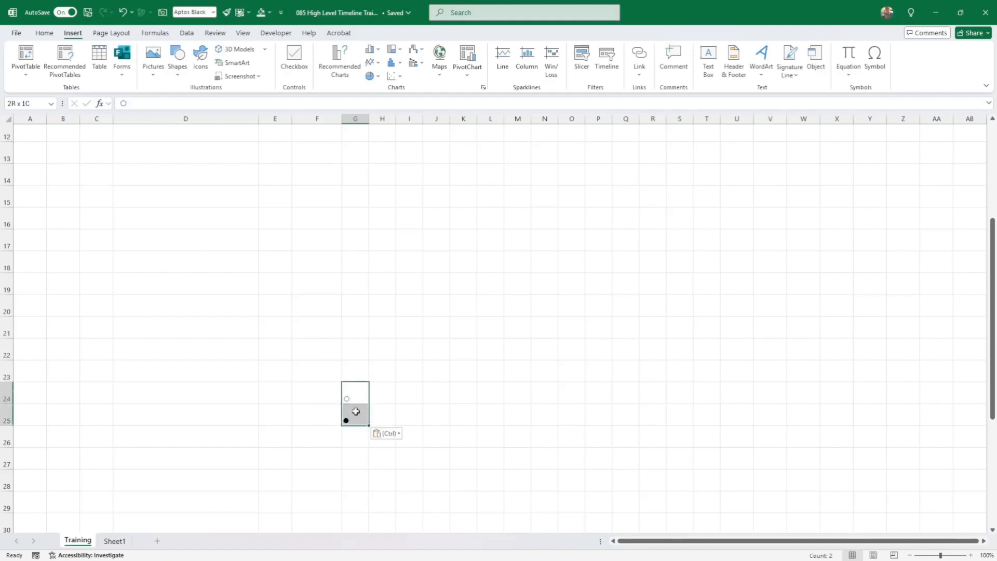
{"action": "left_click", "coordinate": [44, 33]}
{"action": "left_click", "coordinate": [242, 53]}
{"action": "left_click", "coordinate": [242, 69]}
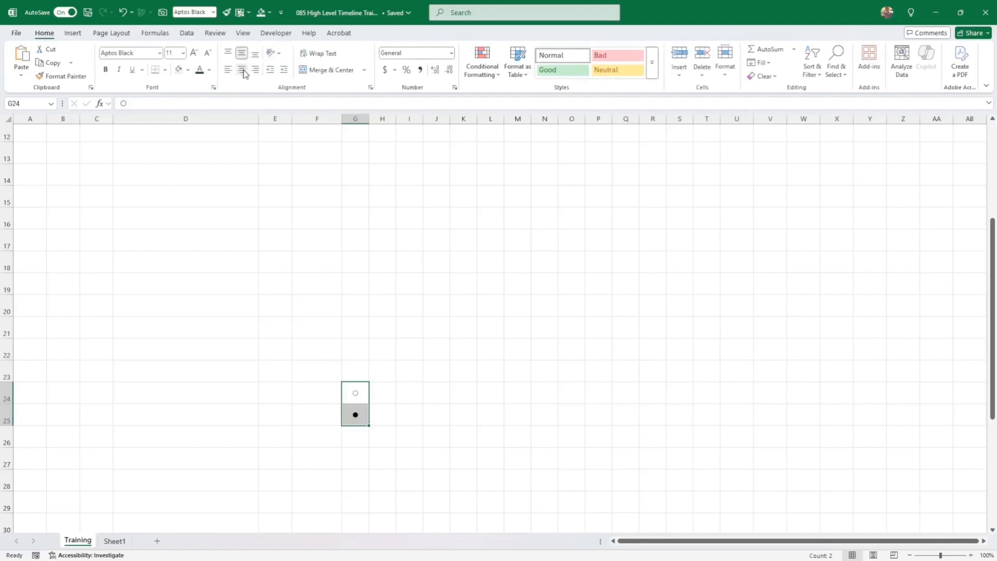
- Name cell G24 'Empty' using the Name Box
{"action": "left_click", "coordinate": [360, 398]}
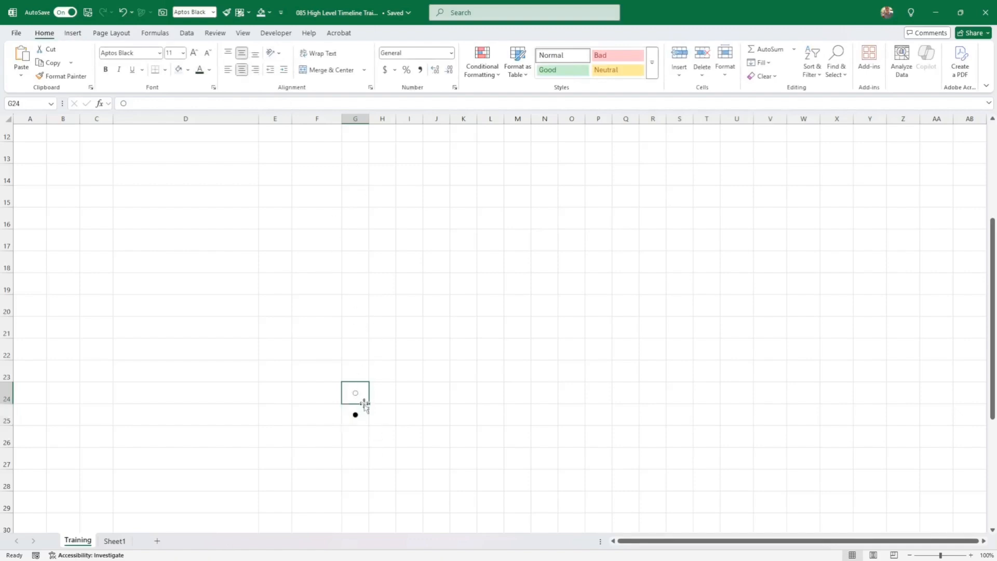
{"action": "left_click", "coordinate": [21, 103]}
{"action": "type", "text": "Empty"}
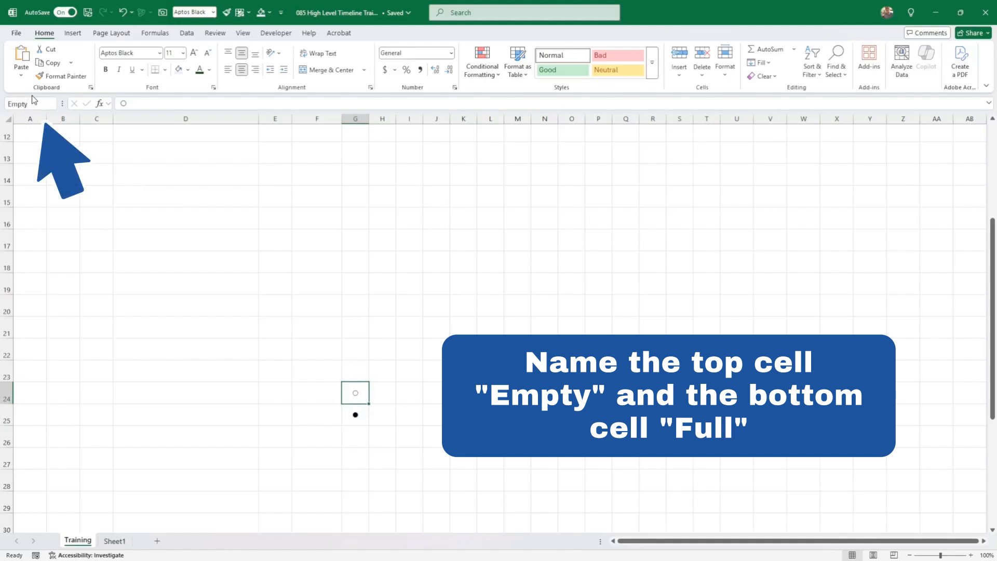
{"action": "key", "text": "Return"}
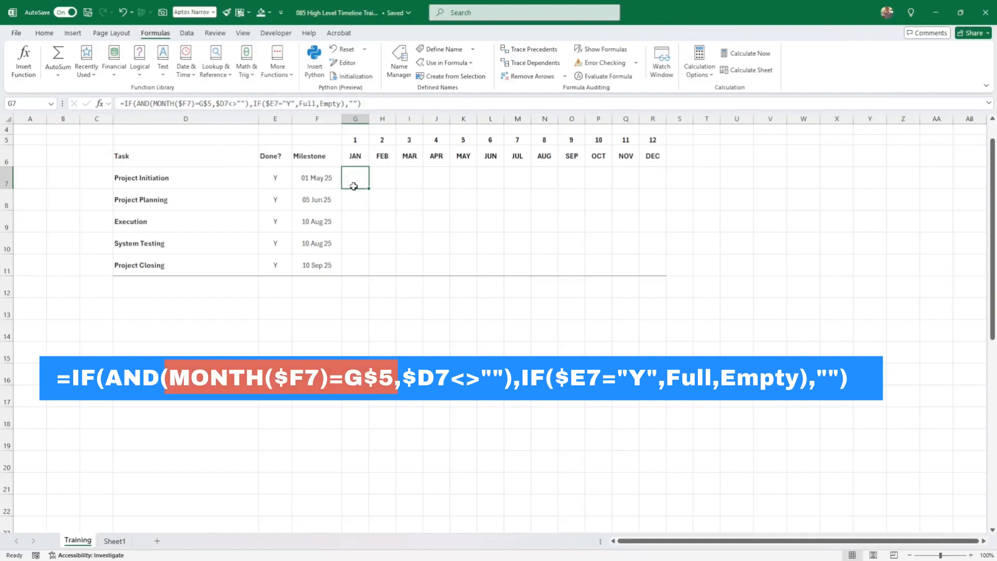
- Explain the G7 milestone formula's references to F7, G6 and G5
{"action": "left_click", "coordinate": [319, 179]}
{"action": "left_click", "coordinate": [358, 162]}
{"action": "left_click", "coordinate": [356, 178]}
{"action": "left_click", "coordinate": [357, 140]}
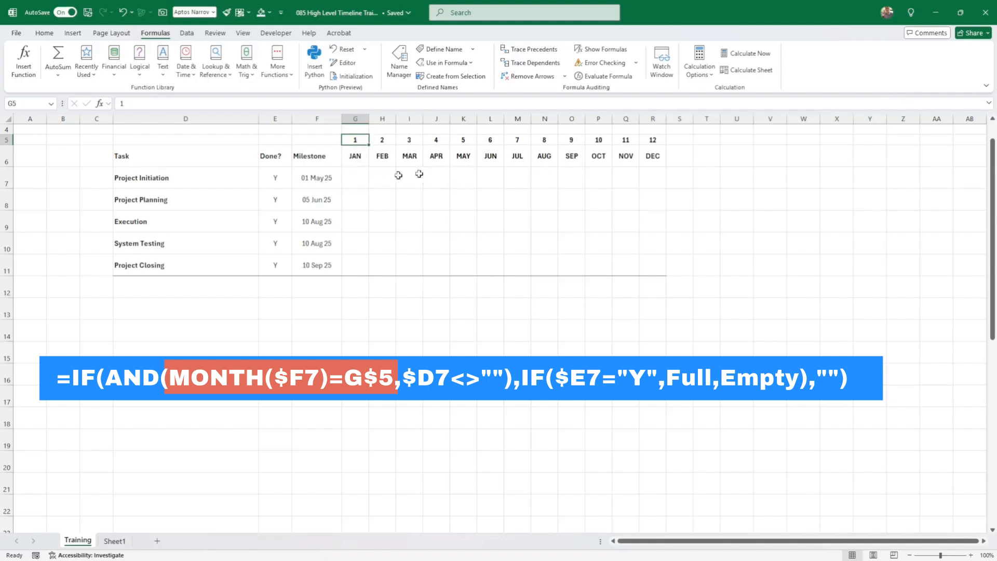
{"action": "left_click", "coordinate": [326, 178]}
{"action": "left_click", "coordinate": [358, 178]}
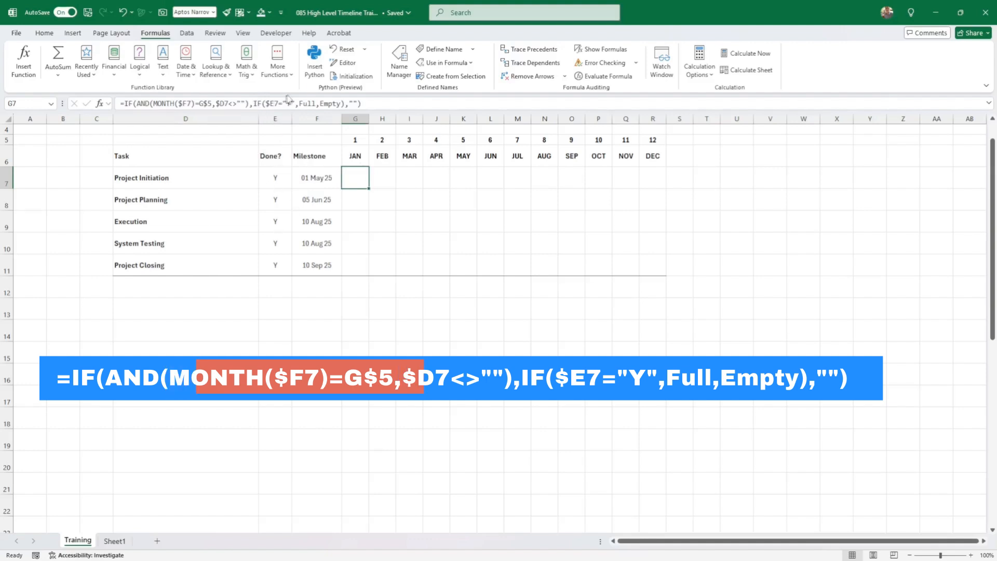
- Label F25 'Full' and F24 'Empty' beside the circle symbols
{"action": "scroll", "coordinate": [371, 266], "scroll_direction": "down", "scroll_amount": 2}
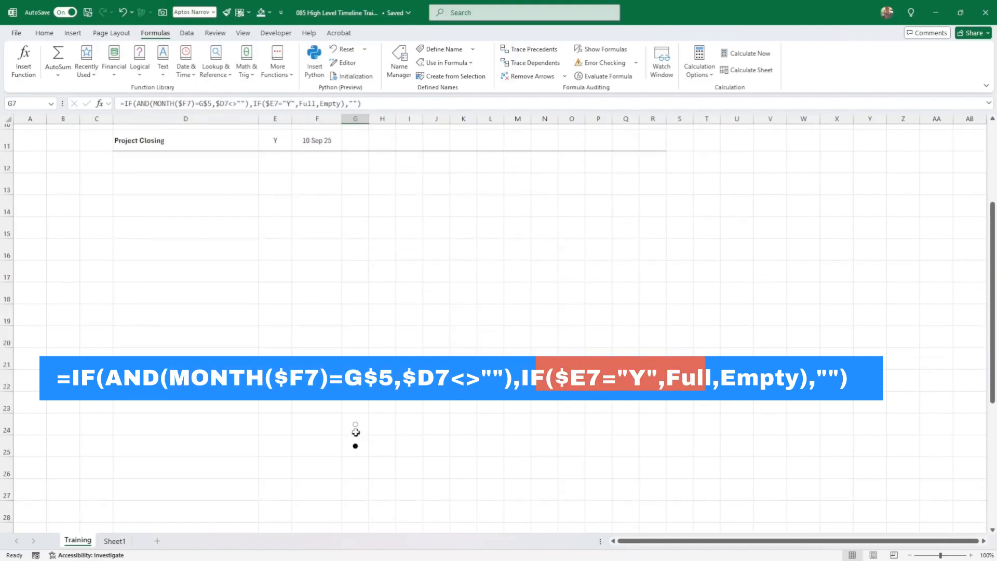
{"action": "left_click", "coordinate": [331, 428]}
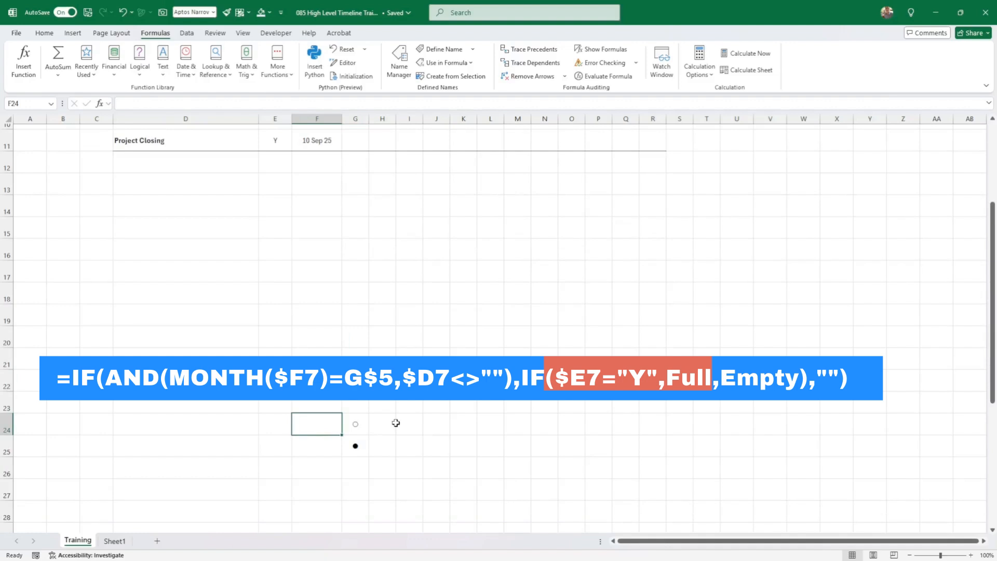
{"action": "key", "text": "Down"}
{"action": "type", "text": "Ful"}
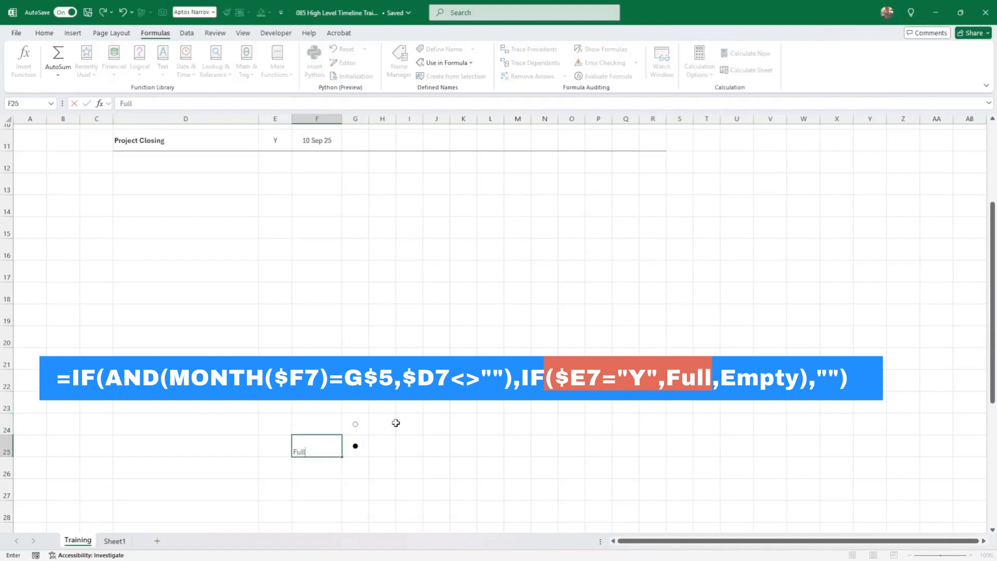
{"action": "key", "text": "Up"}
{"action": "type", "text": "Empty"}
{"action": "key", "text": "Down"}
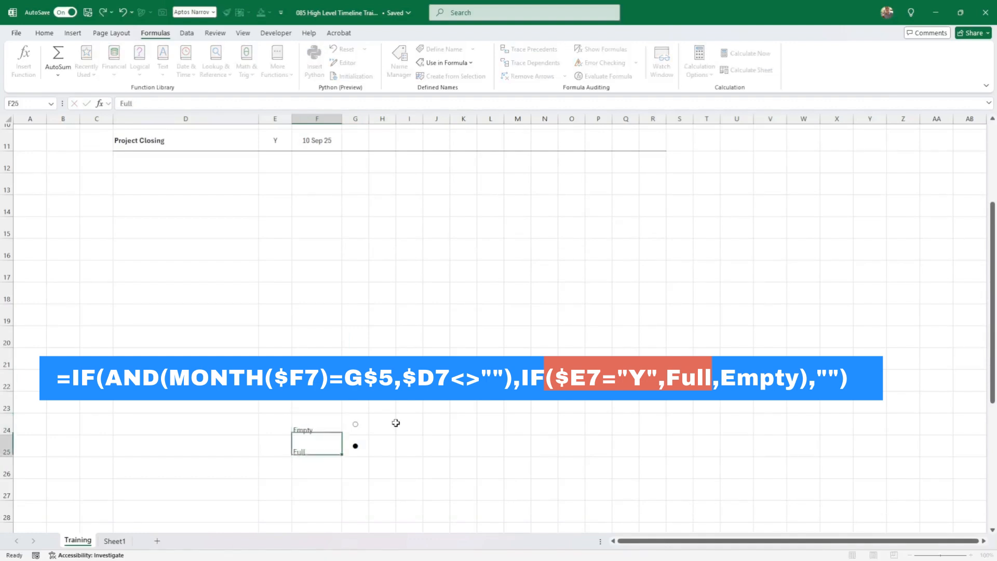
- Check G24's name, then return to formula cell G7
{"action": "left_click", "coordinate": [356, 426]}
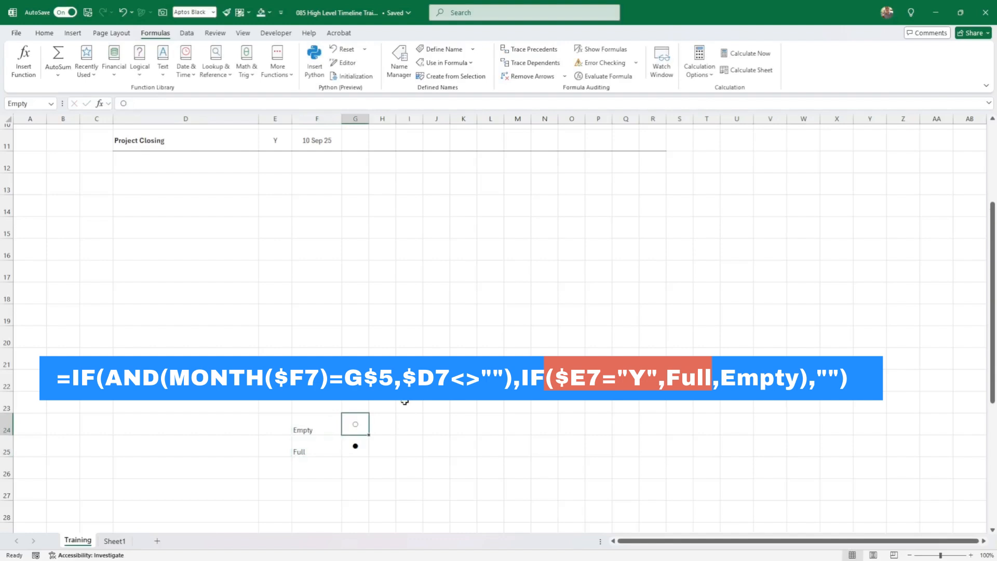
{"action": "scroll", "coordinate": [405, 402], "scroll_direction": "up", "scroll_amount": 3}
{"action": "left_click", "coordinate": [355, 207]}
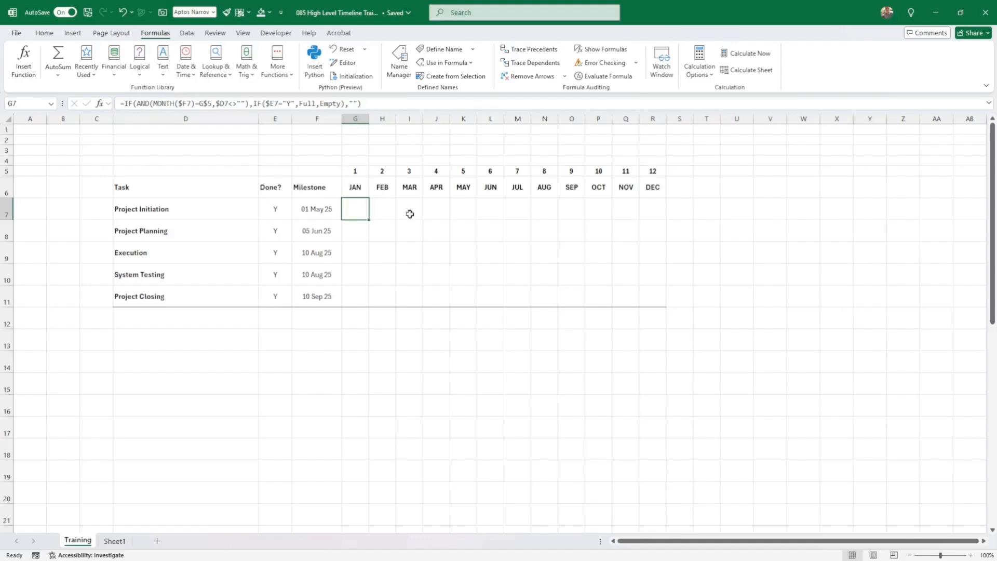
- Fill the G7 milestone formula across to R7 for JAN through DEC
{"action": "left_click_drag", "start_coordinate": [369, 220], "coordinate": [657, 226]}
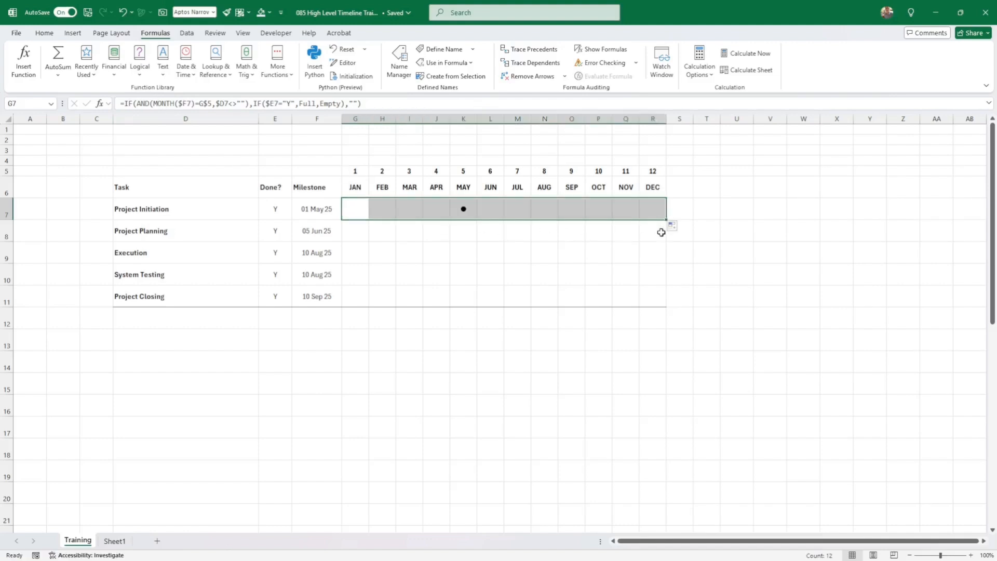
{"action": "left_click", "coordinate": [599, 269]}
{"action": "left_click", "coordinate": [465, 210]}
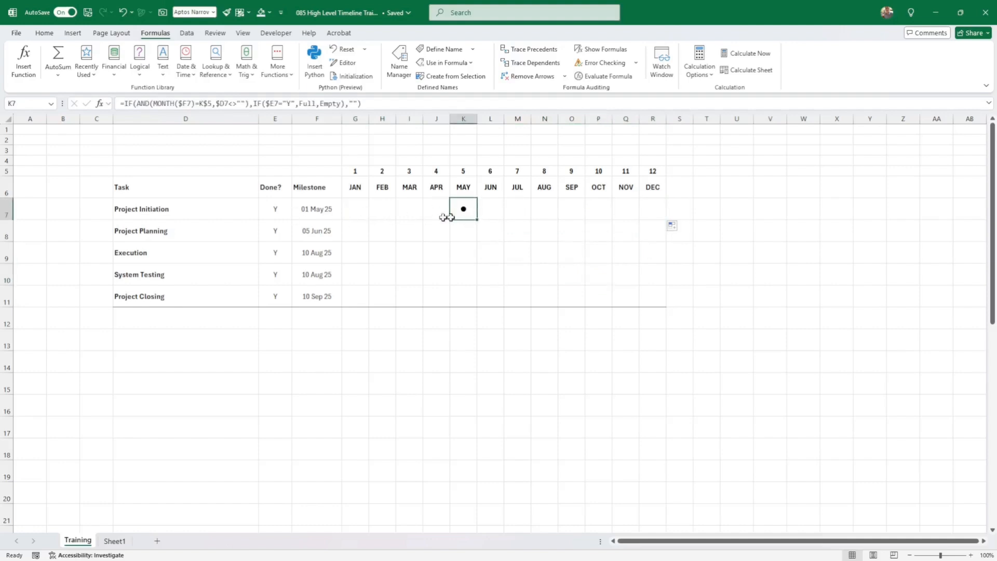
{"action": "left_click", "coordinate": [343, 211]}
- Set Project Initiation's Done? to N, turning its MAY dot hollow
{"action": "left_click", "coordinate": [289, 209]}
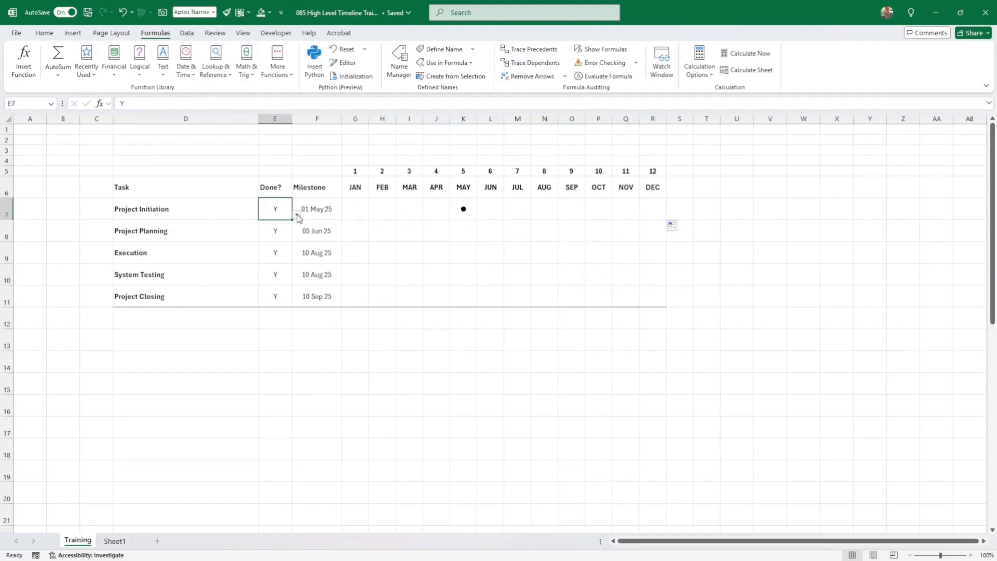
{"action": "left_click", "coordinate": [297, 214]}
{"action": "left_click", "coordinate": [274, 234]}
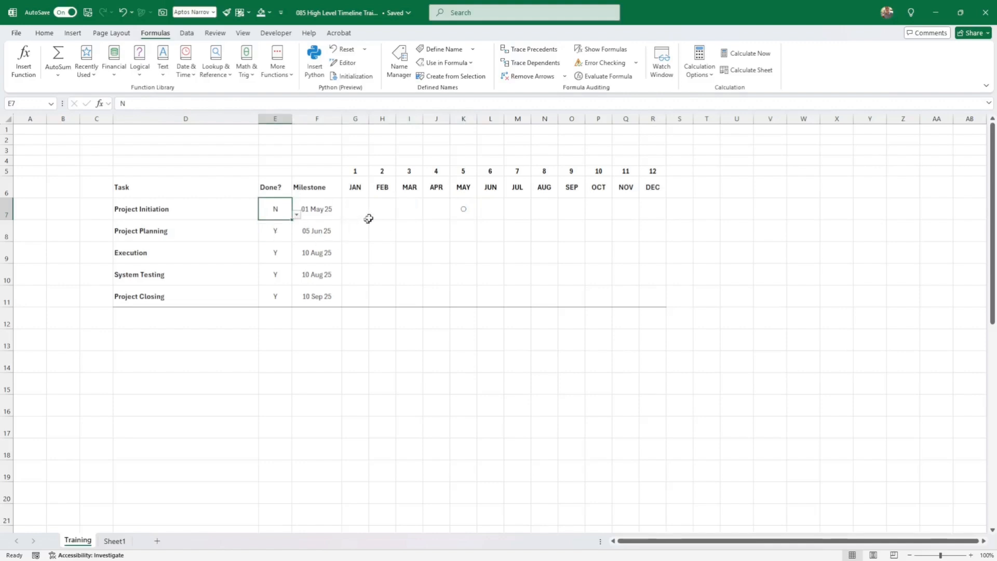
{"action": "left_click", "coordinate": [471, 211]}
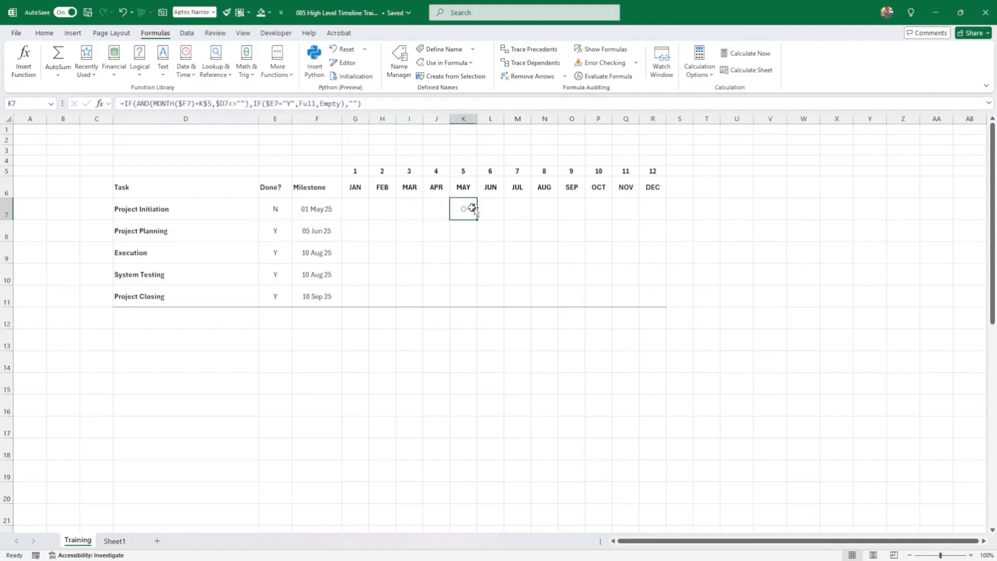
{"action": "left_click", "coordinate": [361, 212]}
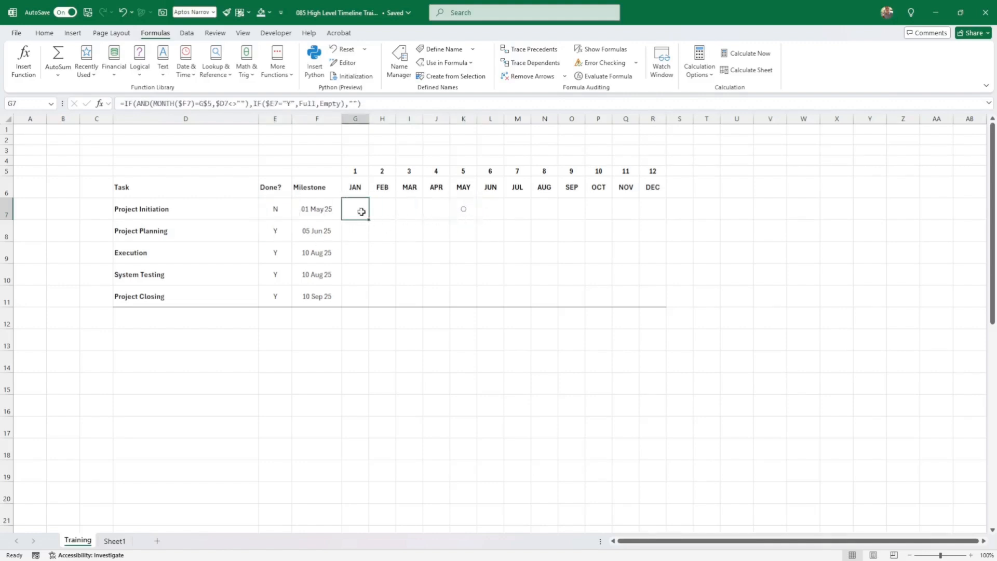
- Enlarge the milestone dots across G7:R11 to font size 20
{"action": "left_click_drag", "start_coordinate": [361, 212], "coordinate": [669, 304]}
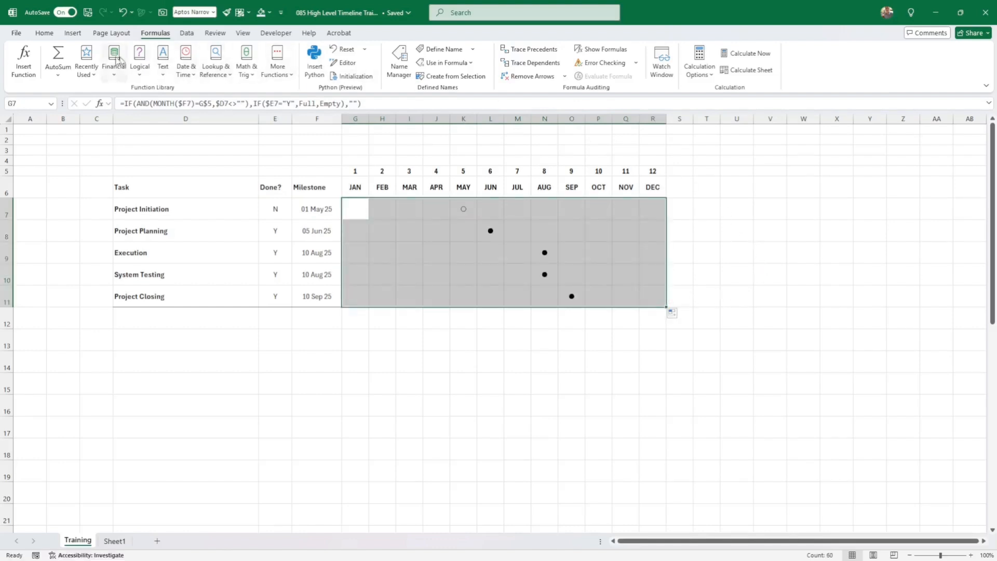
{"action": "left_click", "coordinate": [44, 33]}
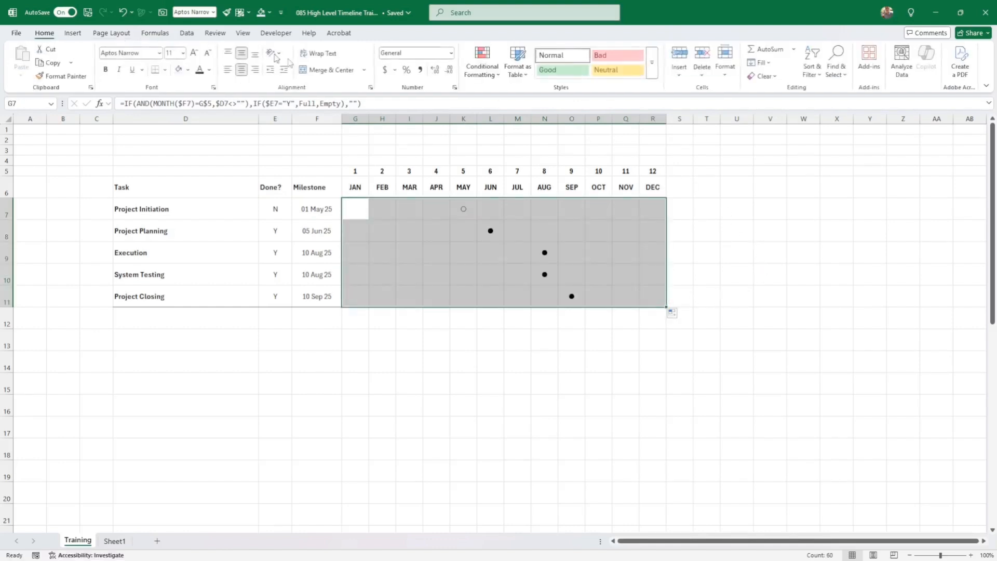
{"action": "left_click", "coordinate": [195, 55]}
{"action": "left_click", "coordinate": [195, 55]}
{"action": "left_click", "coordinate": [195, 55]}
{"action": "left_click", "coordinate": [195, 55]}
{"action": "left_click", "coordinate": [195, 55]}
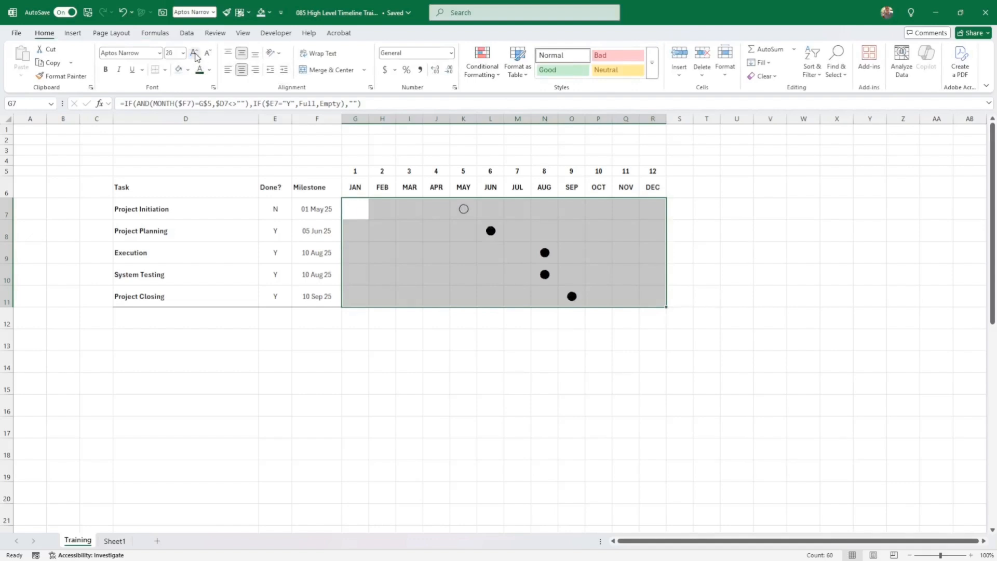
{"action": "left_click", "coordinate": [409, 384]}
{"action": "left_click_drag", "start_coordinate": [350, 300], "coordinate": [640, 301]}
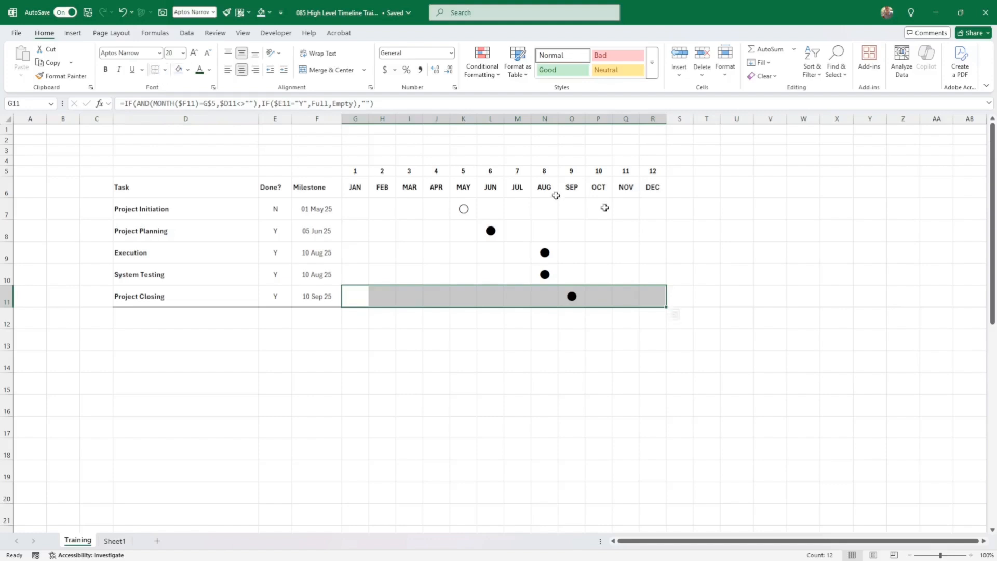
{"action": "left_click", "coordinate": [706, 252]}
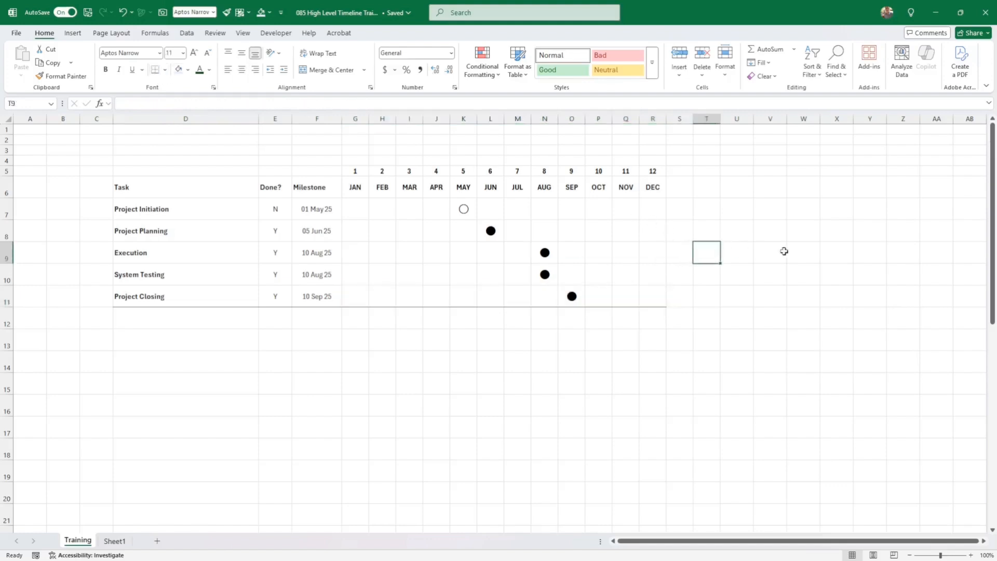
- Hide the worksheet gridlines
{"action": "left_click", "coordinate": [244, 33]}
{"action": "left_click", "coordinate": [300, 63]}
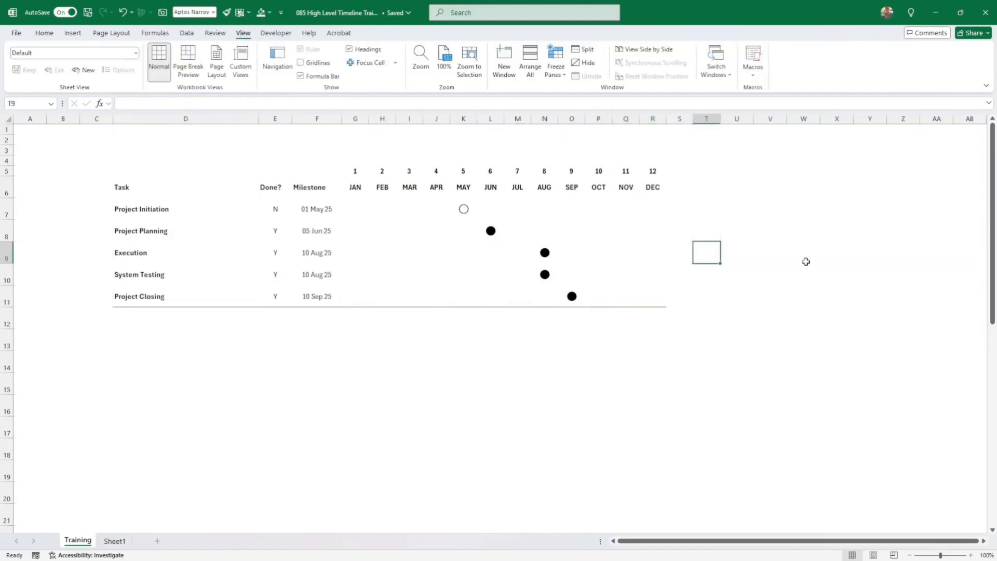
{"action": "left_click", "coordinate": [806, 262]}
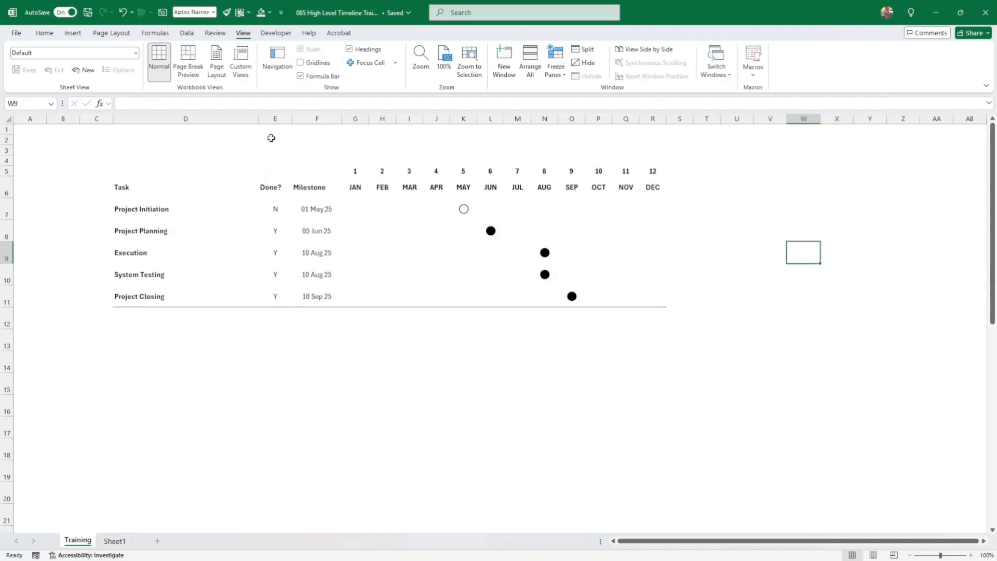
- Narrow the Task column D and insert a blank column G before JAN
{"action": "left_click_drag", "start_coordinate": [261, 119], "coordinate": [226, 119]}
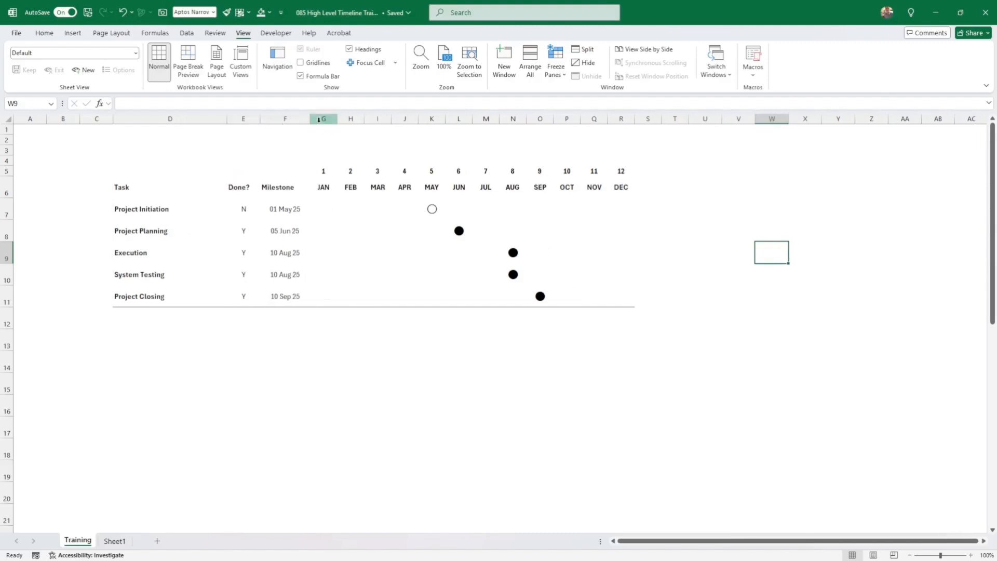
{"action": "left_click", "coordinate": [318, 119]}
{"action": "right_click", "coordinate": [319, 119]}
{"action": "left_click", "coordinate": [374, 225]}
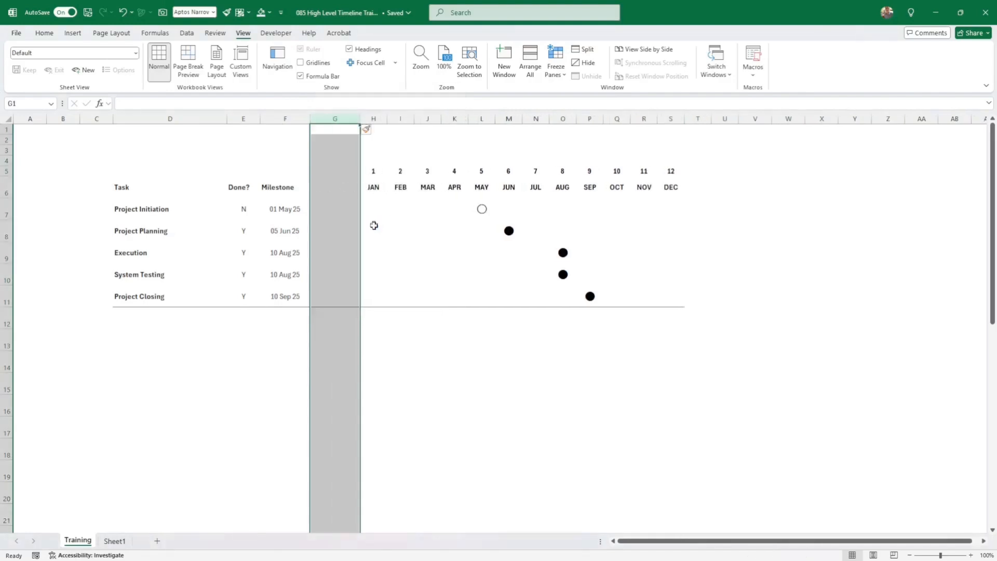
{"action": "left_click", "coordinate": [334, 240]}
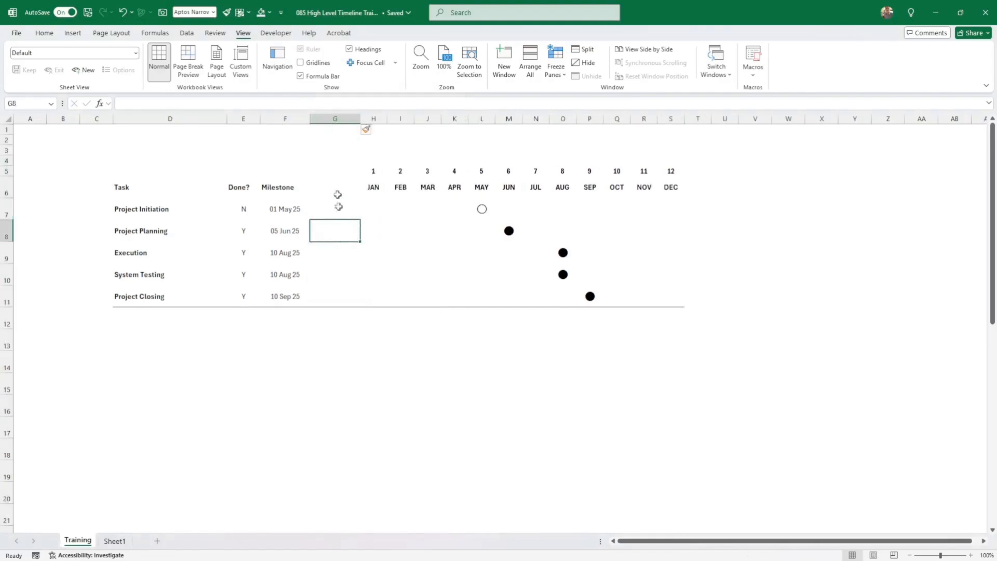
- Draw a tall PROJECT 1 text box in column G beside the task rows and select it
{"action": "left_click", "coordinate": [73, 33]}
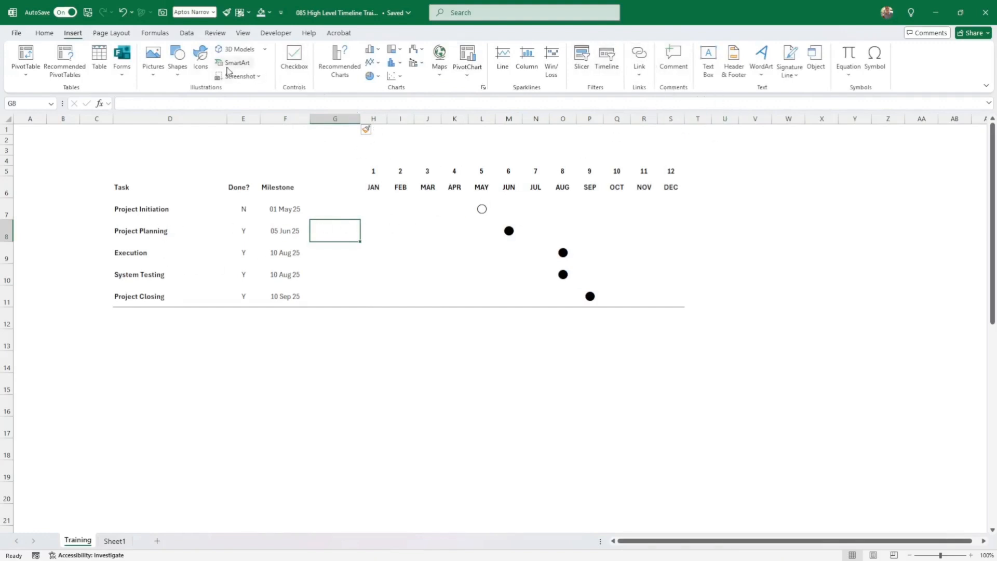
{"action": "left_click", "coordinate": [708, 62]}
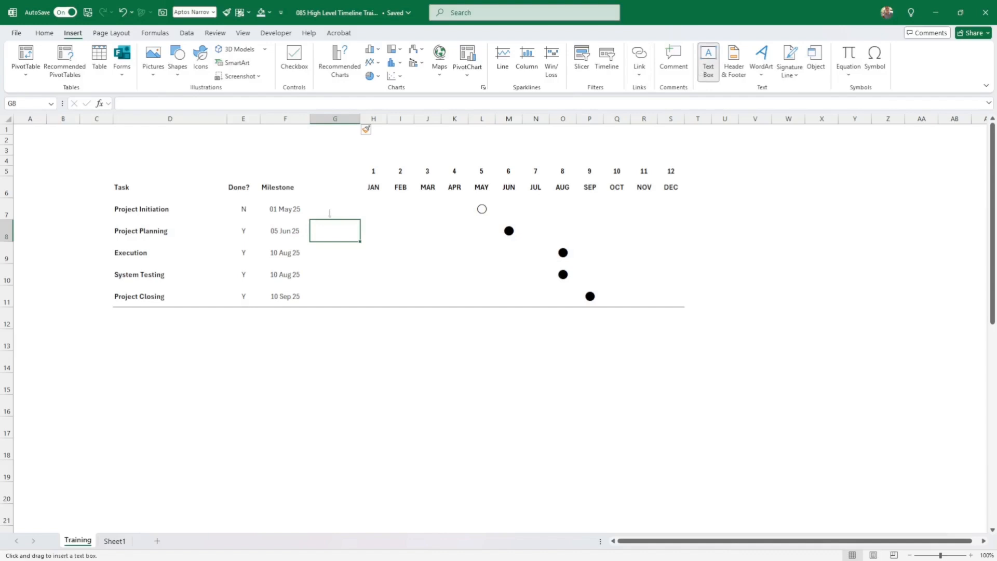
{"action": "left_click_drag", "start_coordinate": [329, 213], "coordinate": [357, 295]}
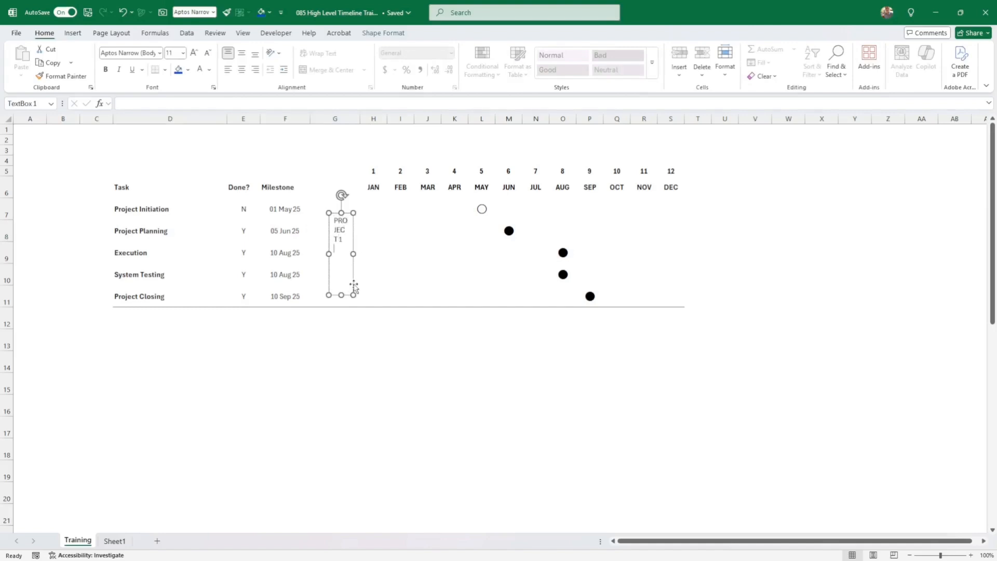
{"action": "left_click", "coordinate": [388, 268]}
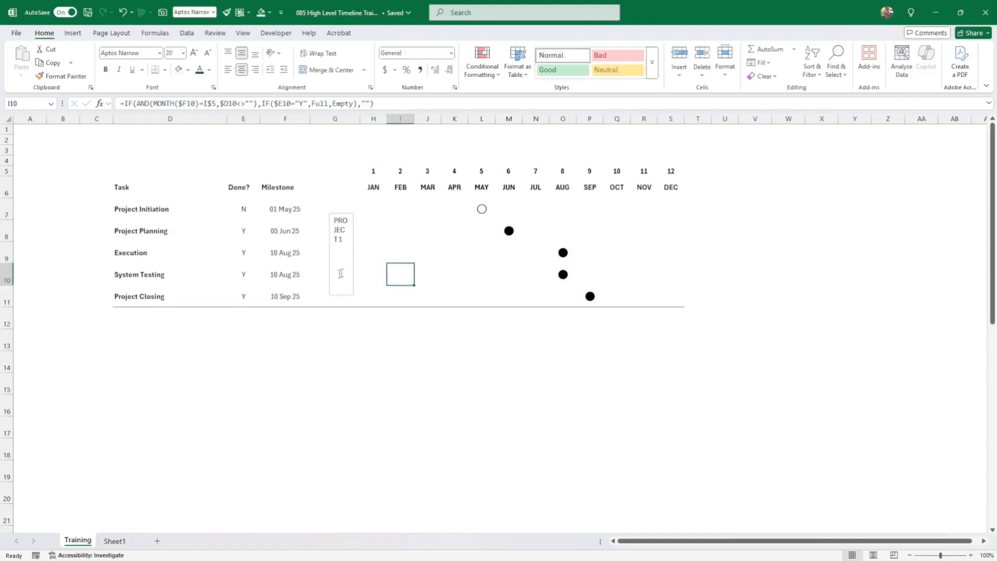
{"action": "left_click", "coordinate": [352, 277]}
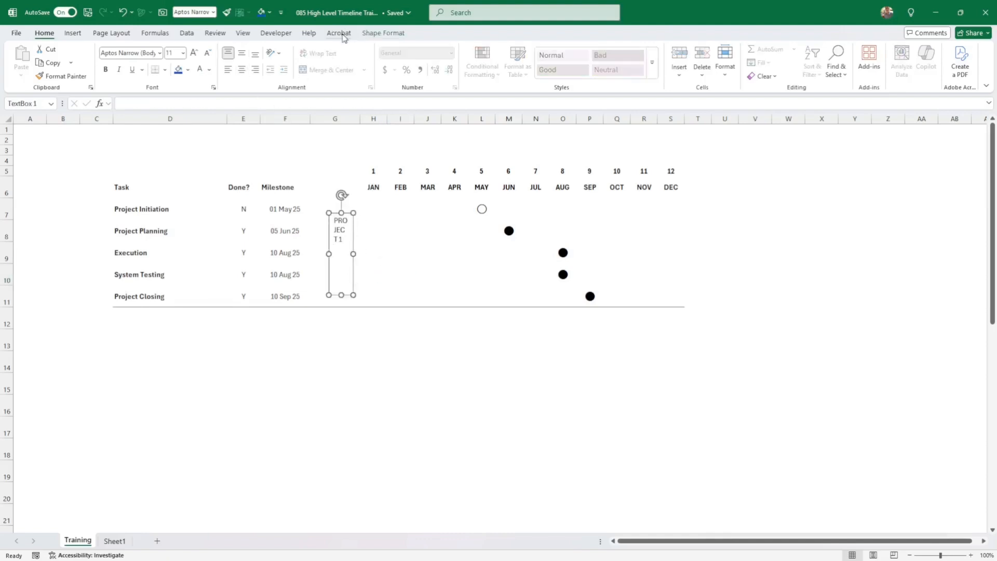
- Rotate PROJECT 1 to read upward, centre it both ways, and make it bold
{"action": "left_click", "coordinate": [383, 33]}
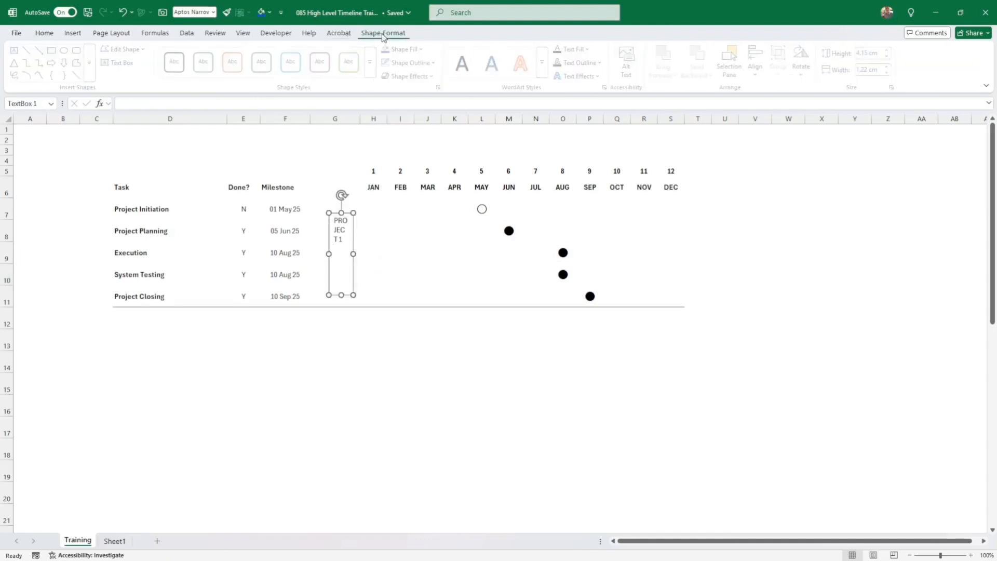
{"action": "left_click", "coordinate": [44, 34]}
{"action": "left_click", "coordinate": [278, 53]}
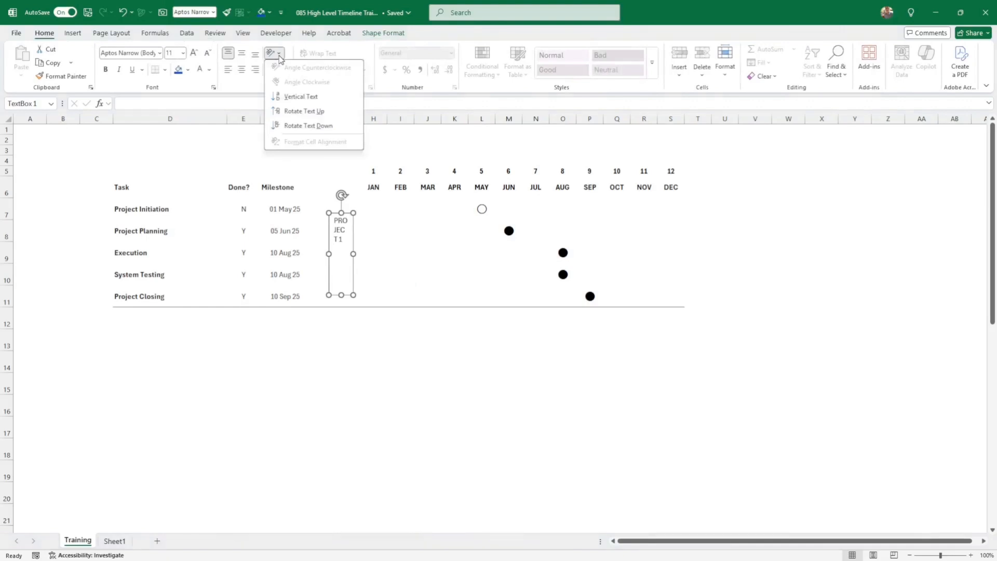
{"action": "left_click", "coordinate": [301, 112]}
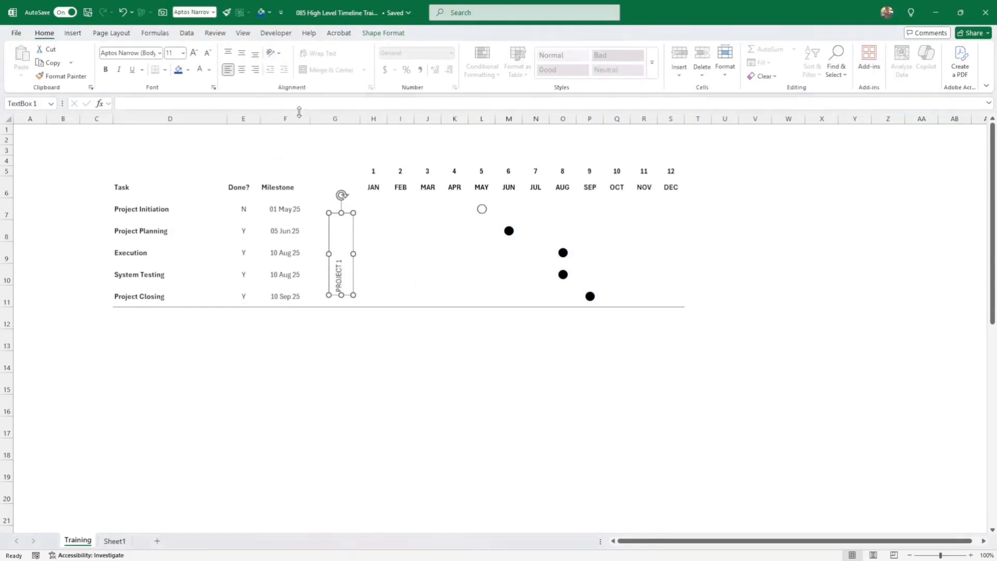
{"action": "left_click", "coordinate": [242, 57]}
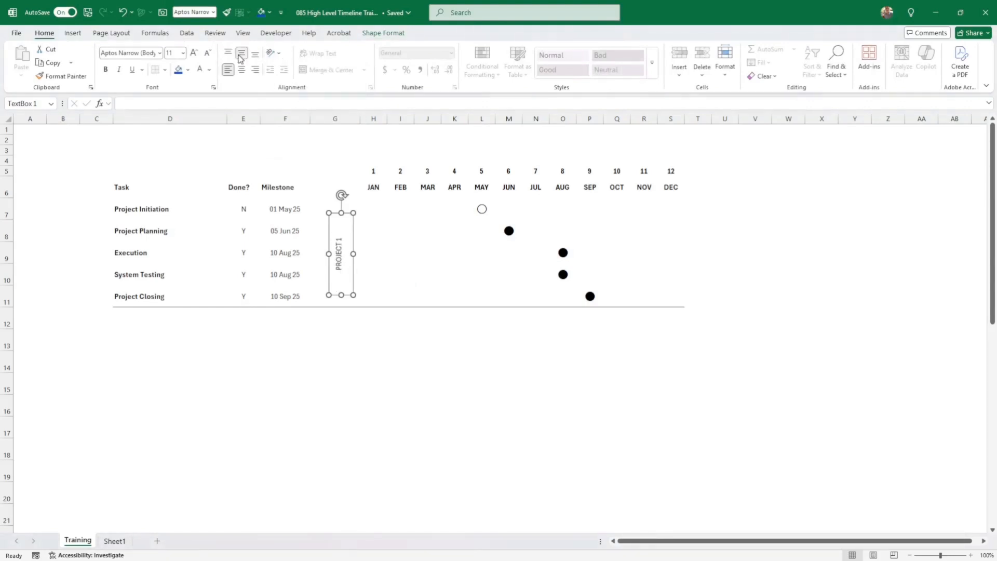
{"action": "left_click", "coordinate": [108, 70]}
{"action": "left_click", "coordinate": [110, 72]}
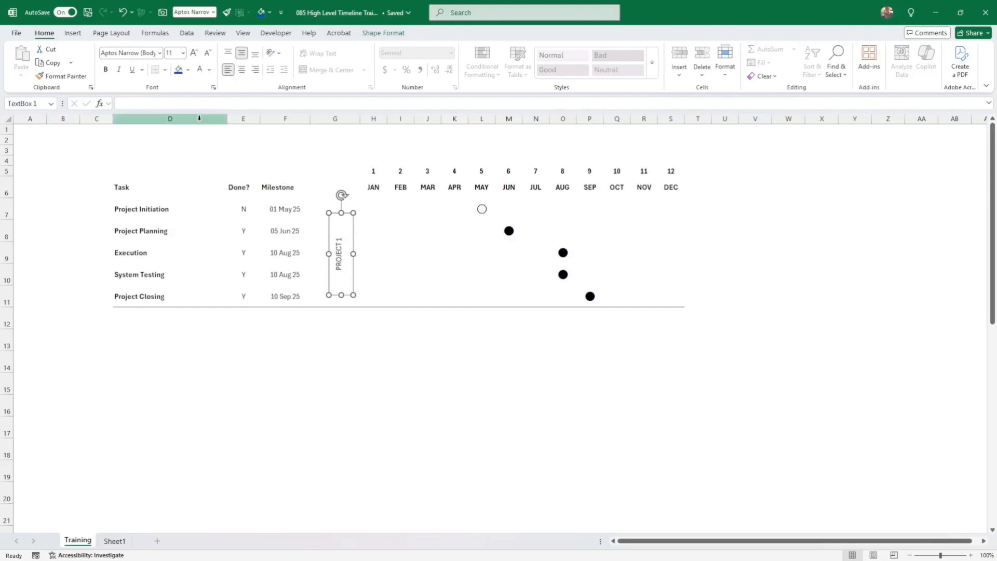
{"action": "left_click", "coordinate": [242, 69]}
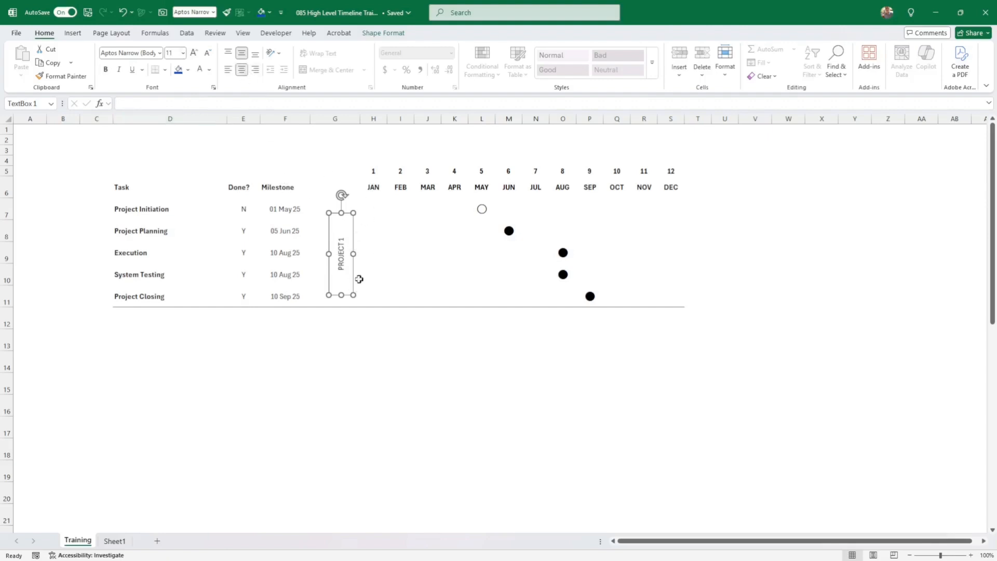
{"action": "left_click", "coordinate": [105, 70]}
{"action": "left_click", "coordinate": [356, 319]}
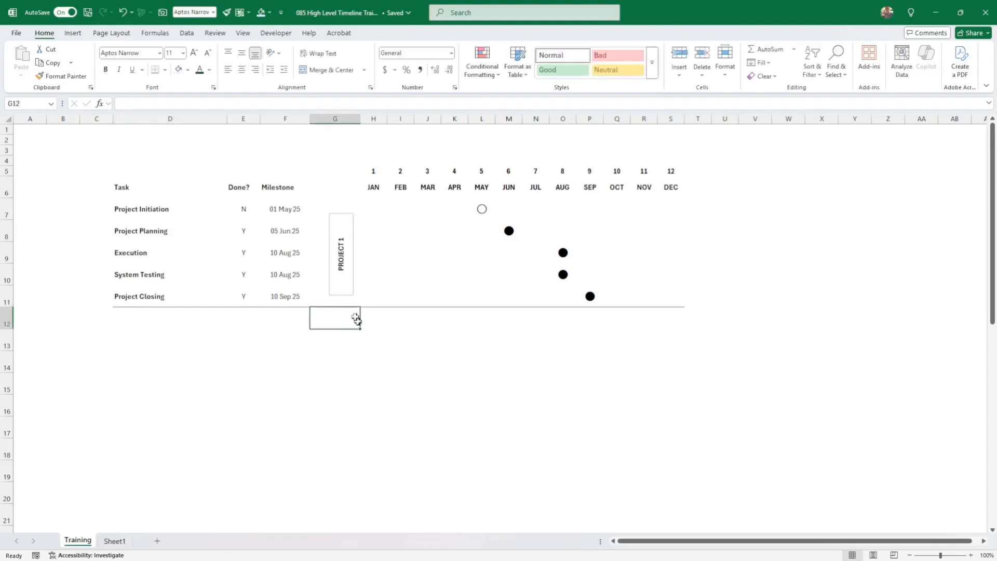
{"action": "left_click", "coordinate": [355, 290]}
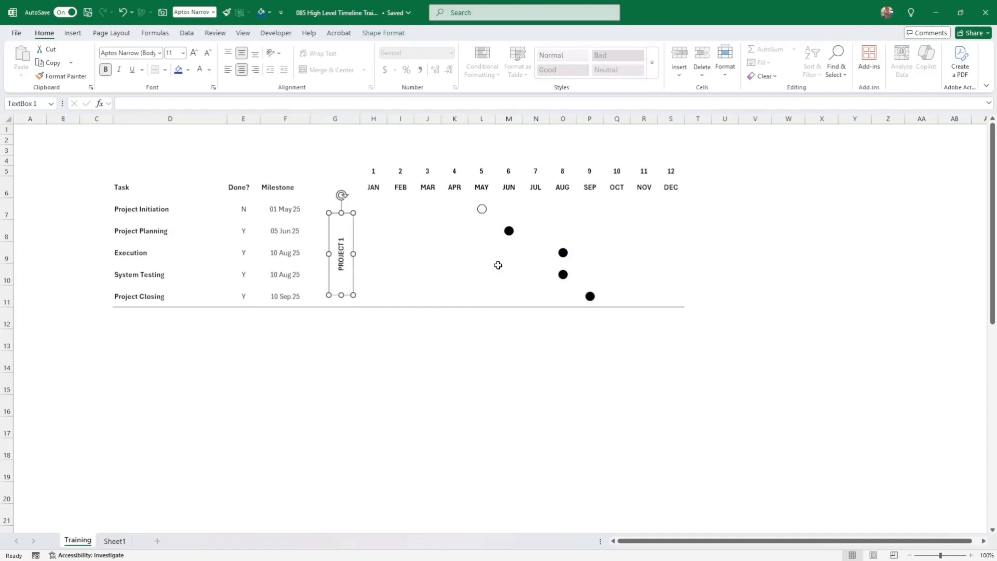
- Apply the Red Violet theme colours to the workbook
{"action": "left_click", "coordinate": [124, 34]}
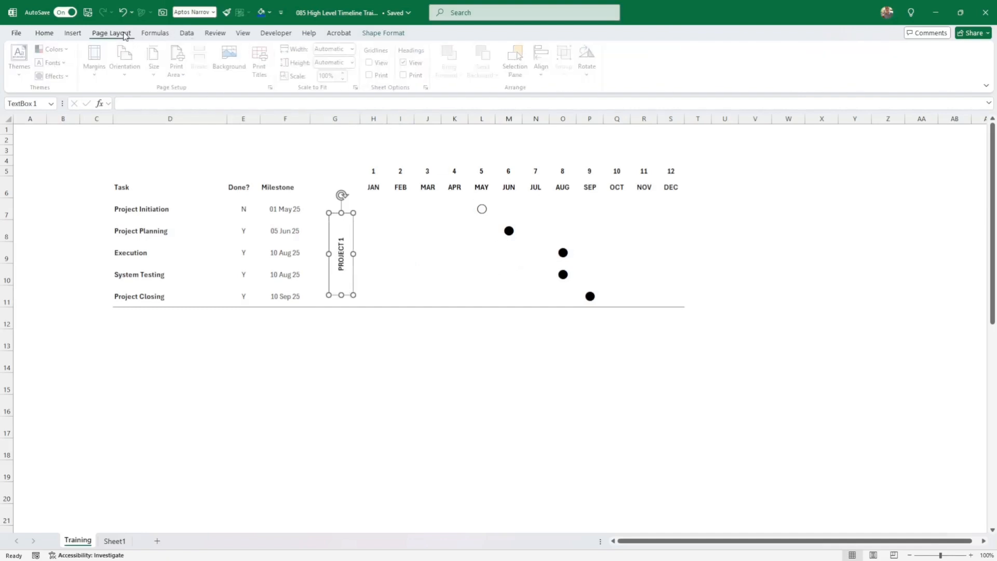
{"action": "left_click", "coordinate": [53, 49]}
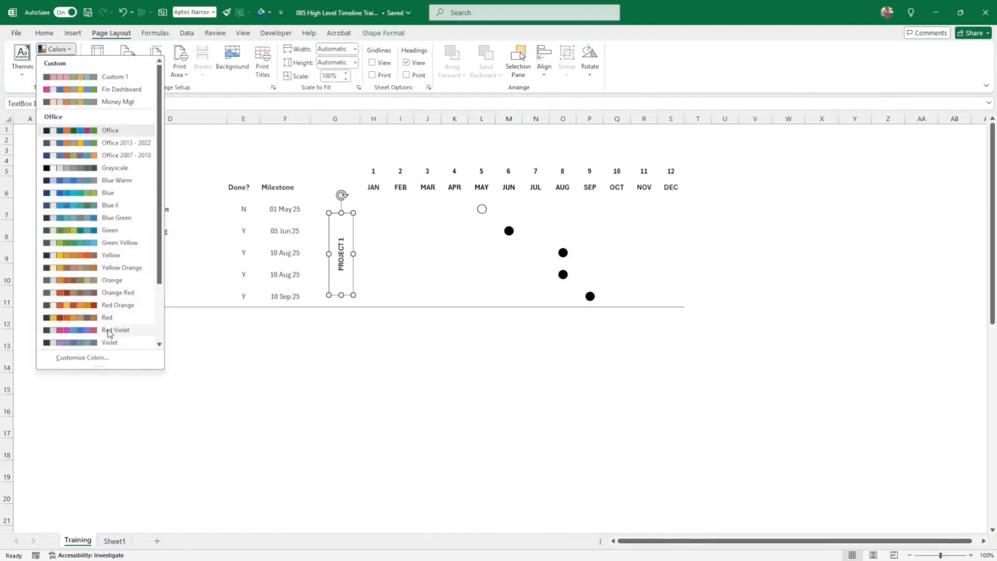
{"action": "left_click", "coordinate": [88, 330]}
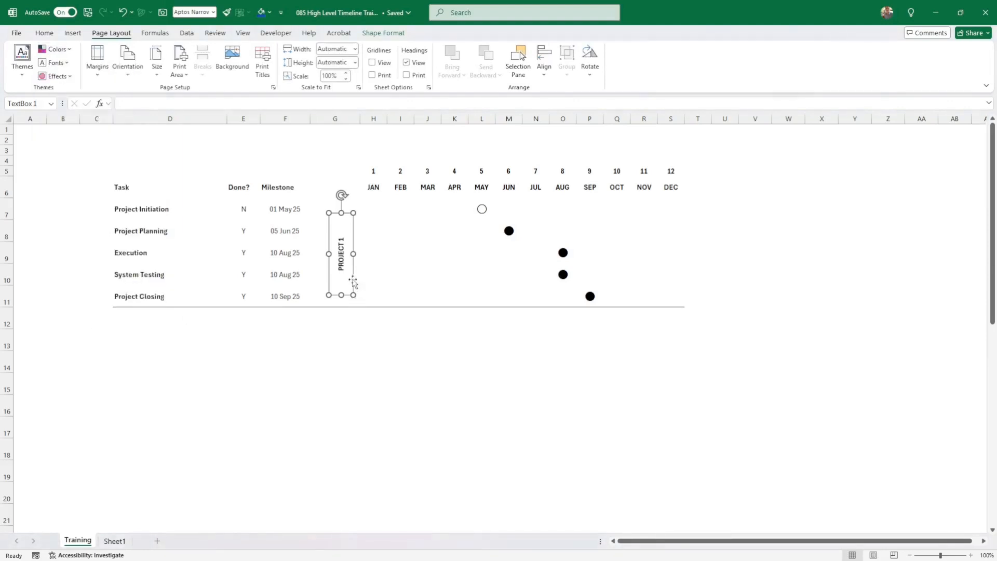
{"action": "left_click", "coordinate": [383, 33]}
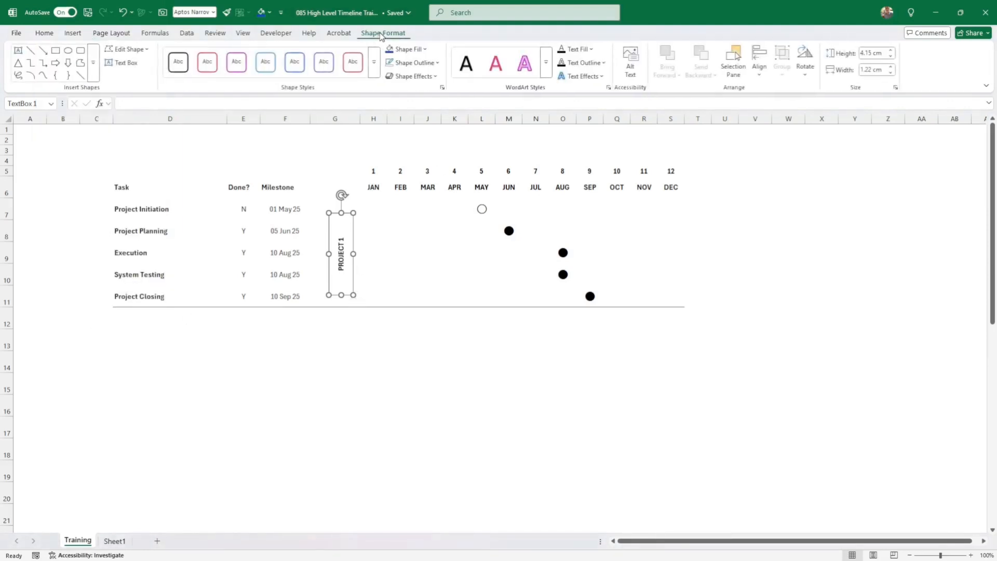
- Give the PROJECT 1 box the Moderate Effect - Red, Accent 6 shape style
{"action": "left_click", "coordinate": [374, 77]}
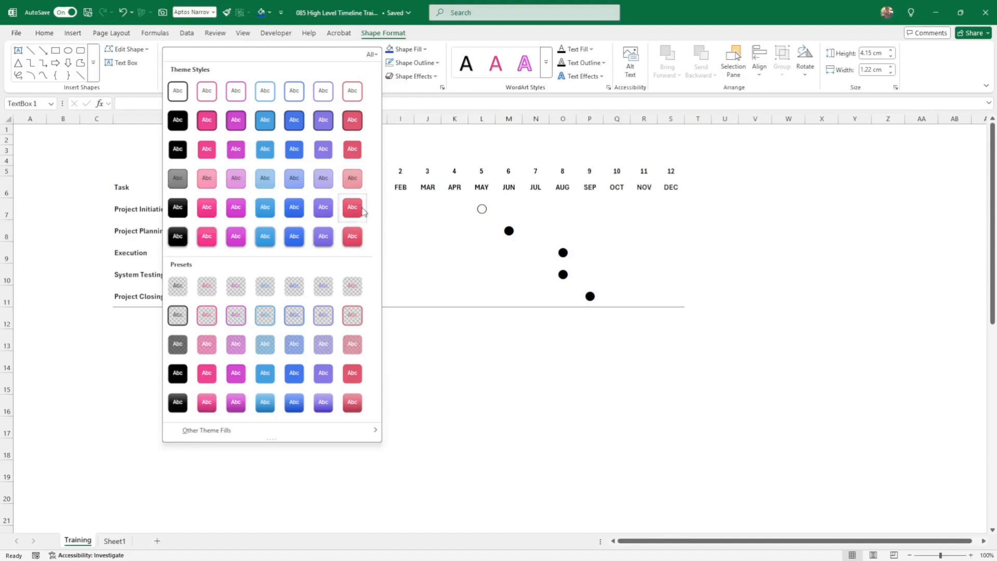
{"action": "left_click", "coordinate": [352, 208]}
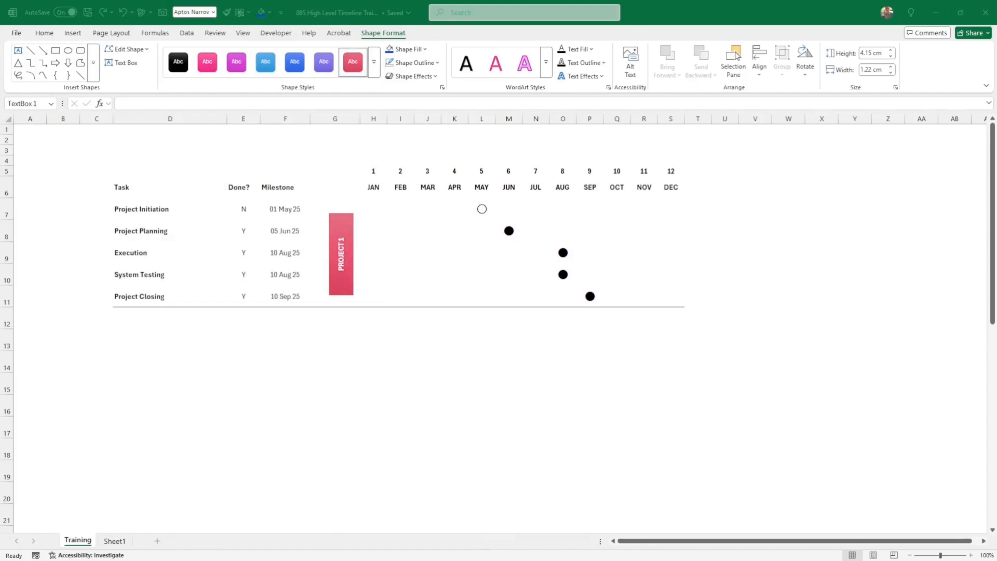
{"action": "left_click", "coordinate": [278, 153]}
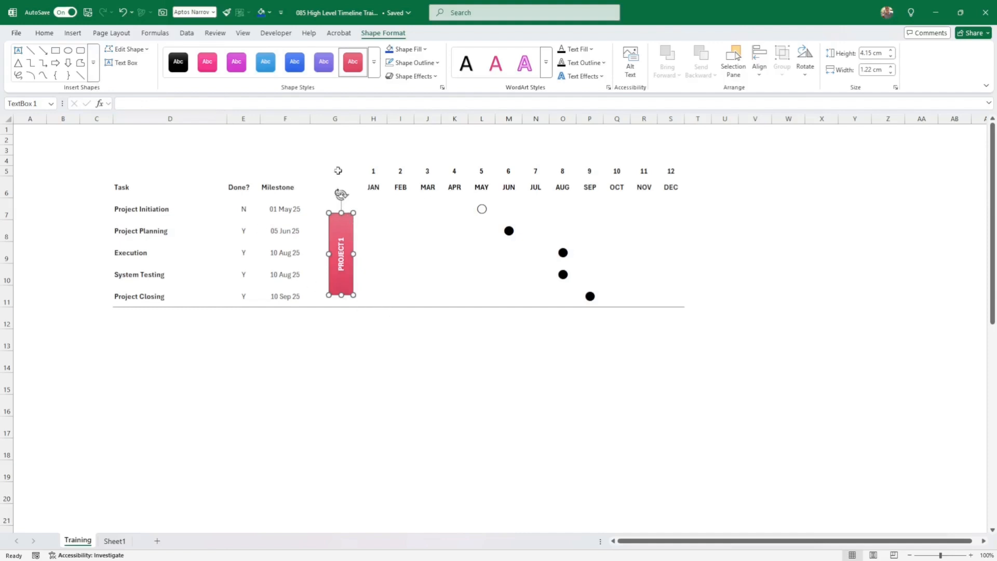
{"action": "left_click", "coordinate": [45, 33]}
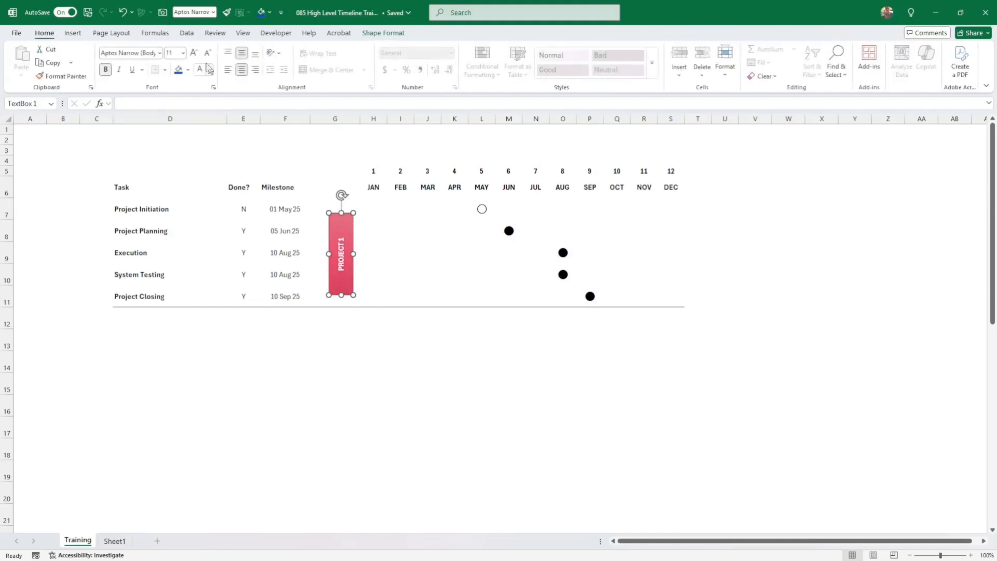
- Increase the PROJECT 1 text size to 14
{"action": "left_click", "coordinate": [193, 53]}
{"action": "left_click", "coordinate": [193, 52]}
{"action": "left_click", "coordinate": [379, 230]}
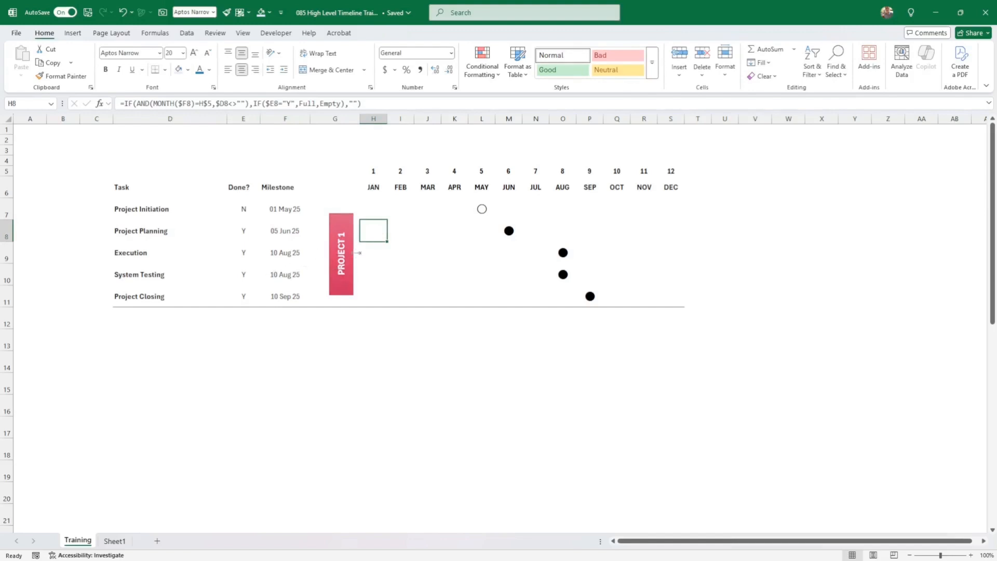
{"action": "left_click", "coordinate": [352, 245]}
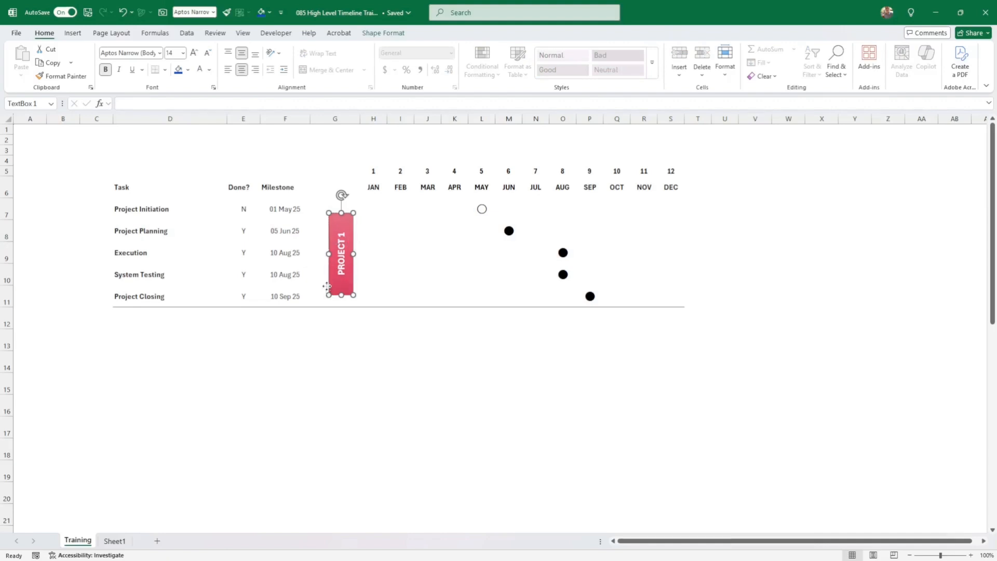
{"action": "left_click", "coordinate": [129, 101]}
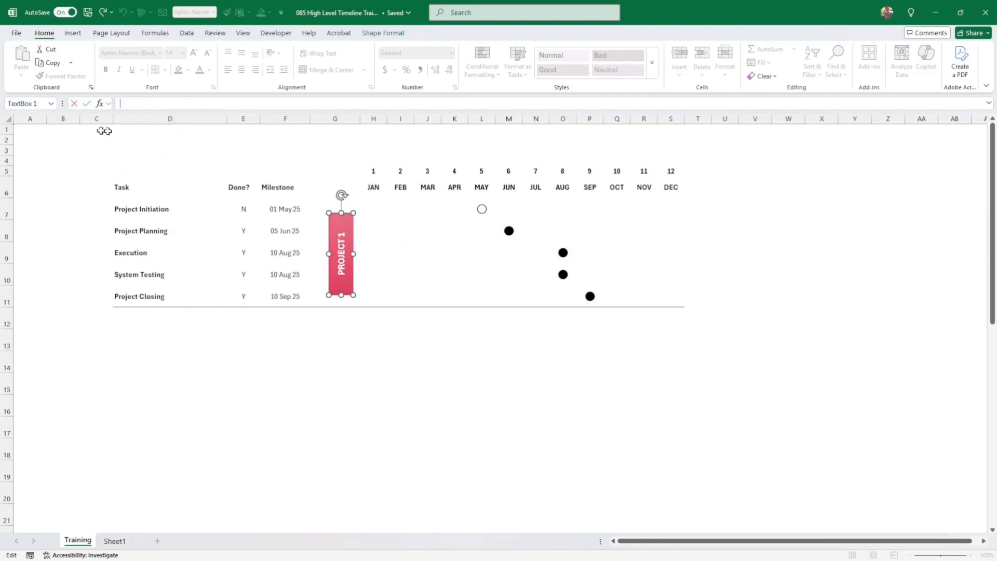
{"action": "left_click", "coordinate": [73, 106]}
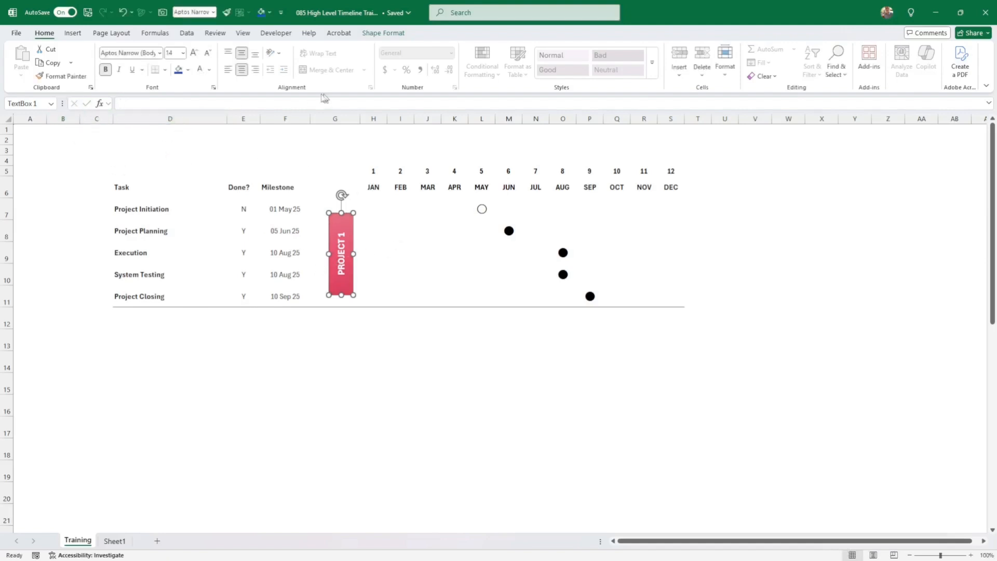
- Change the box shape to Flowchart: Alternate Process for rounded corners
{"action": "left_click", "coordinate": [388, 34]}
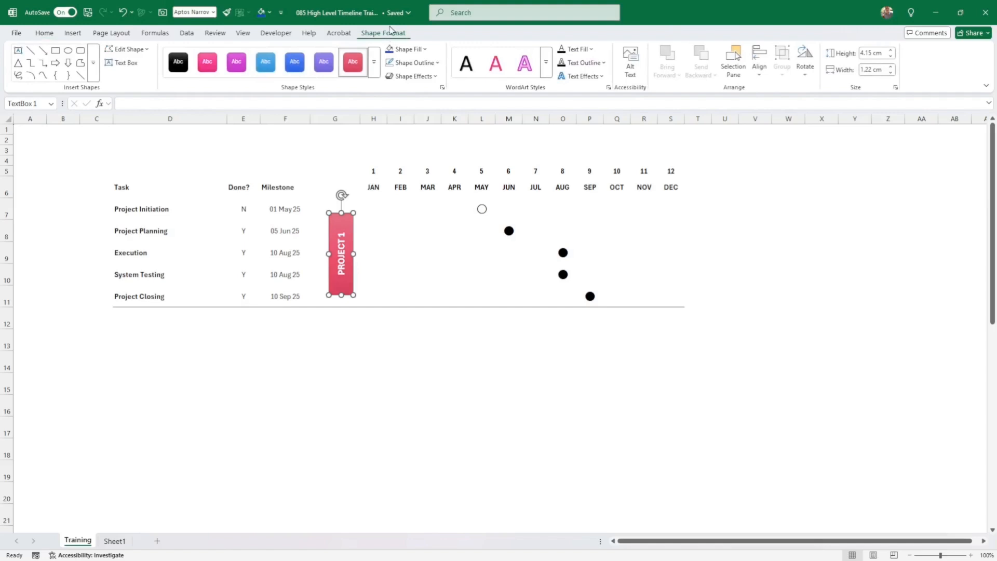
{"action": "left_click", "coordinate": [127, 49]}
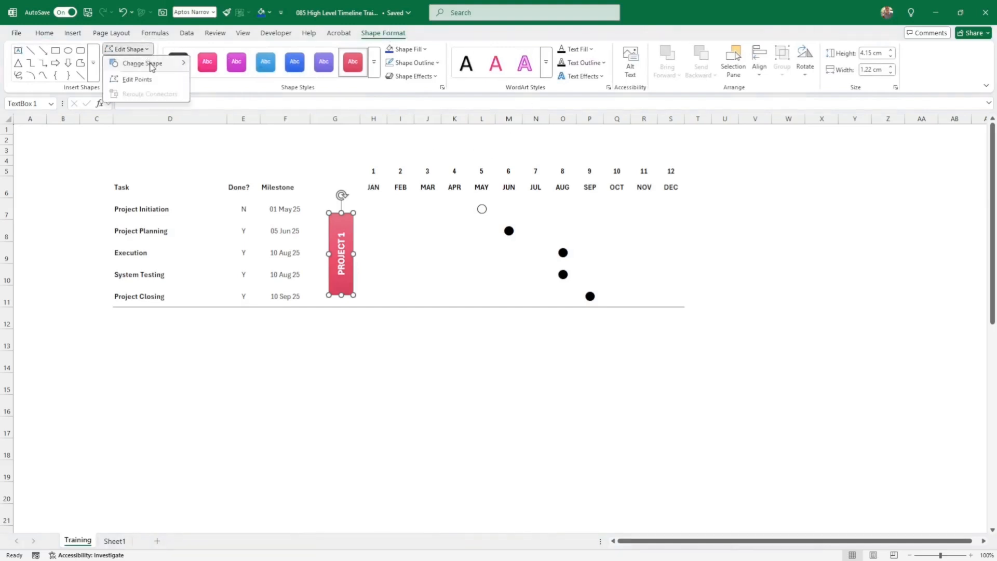
{"action": "mouse_move", "coordinate": [151, 66]}
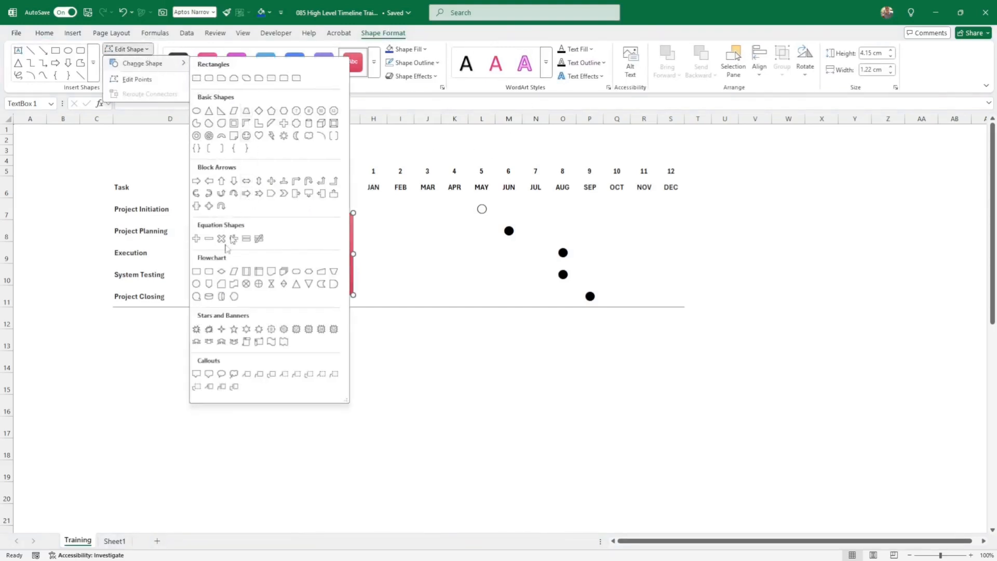
{"action": "left_click", "coordinate": [210, 272]}
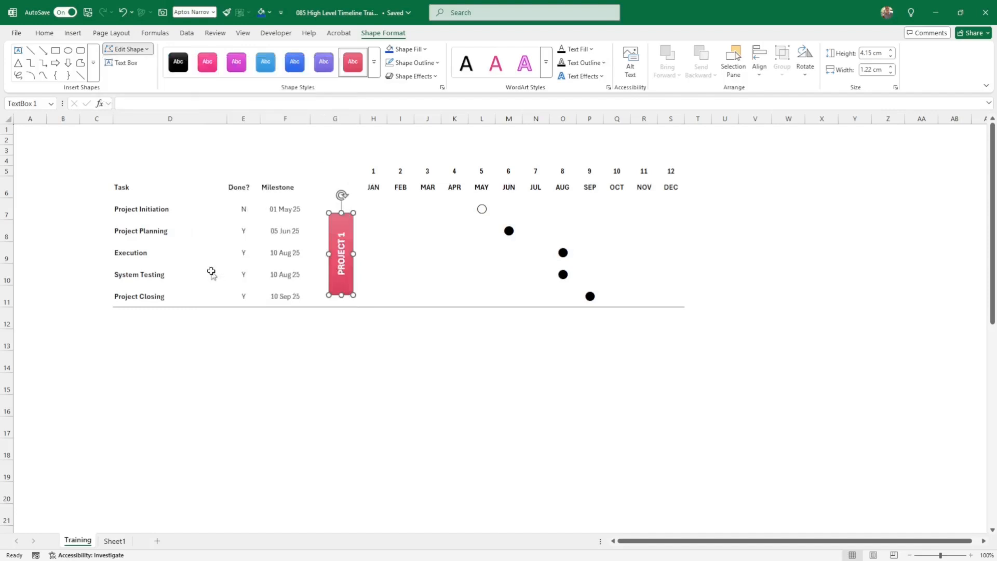
{"action": "key", "text": "Escape"}
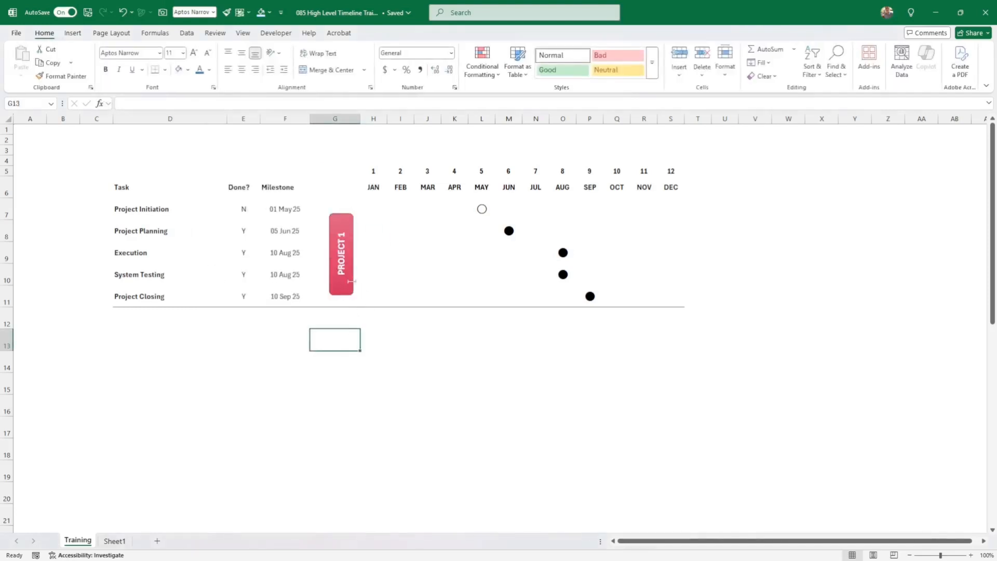
{"action": "left_click", "coordinate": [342, 293]}
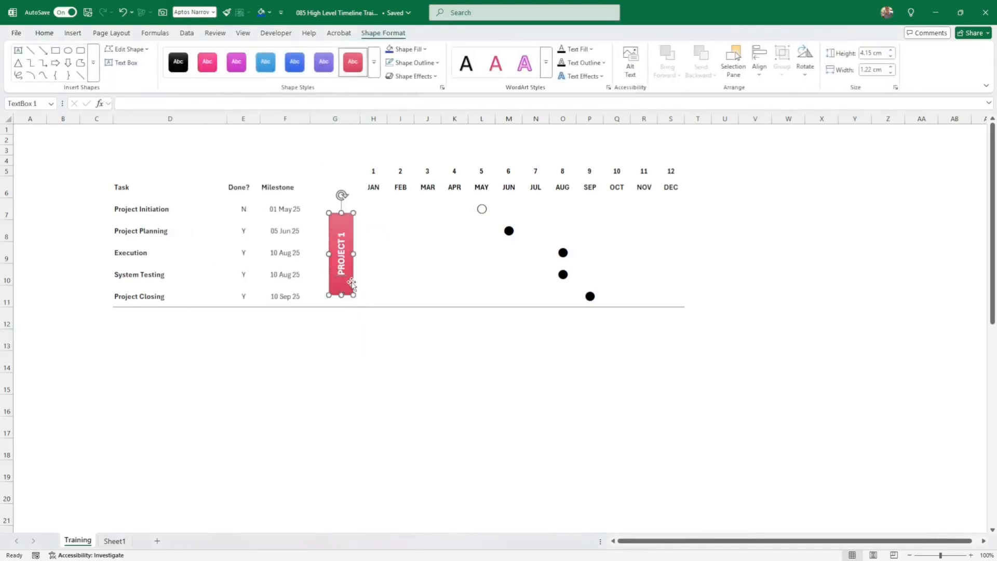
{"action": "left_click", "coordinate": [444, 340]}
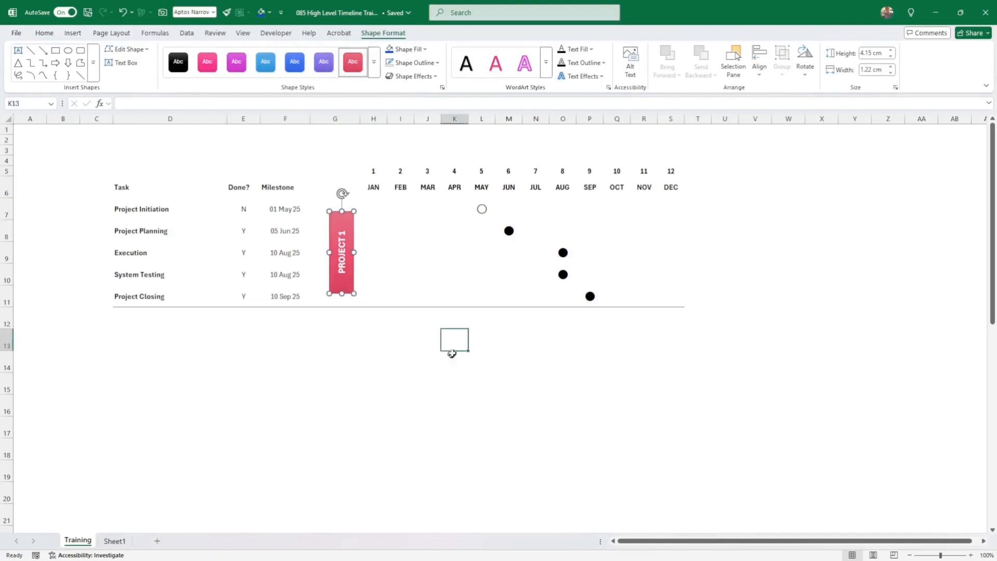
{"action": "left_click", "coordinate": [381, 190]}
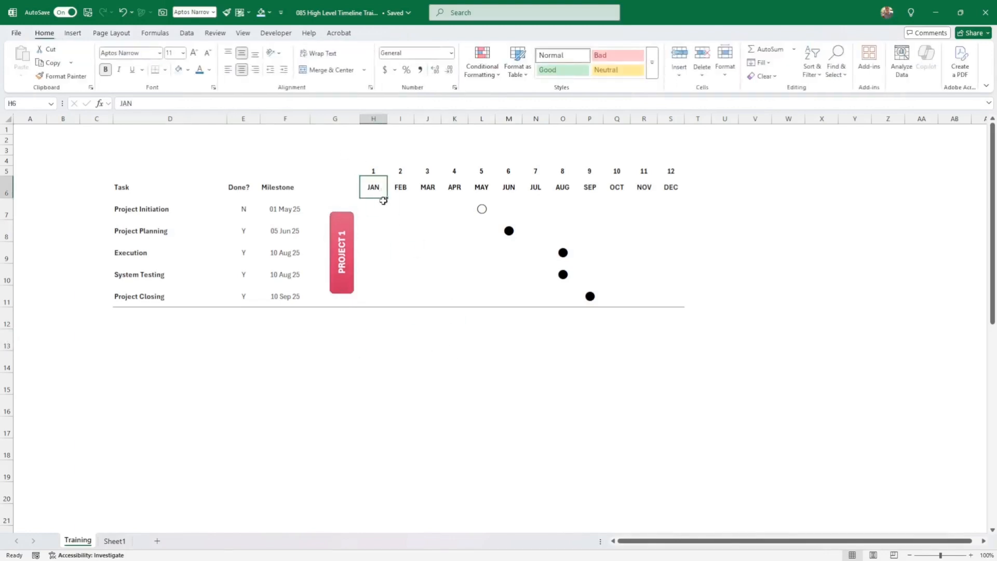
- Apply All Borders to the header row D6:S6, from Task to DEC
{"action": "left_click_drag", "start_coordinate": [127, 186], "coordinate": [669, 188]}
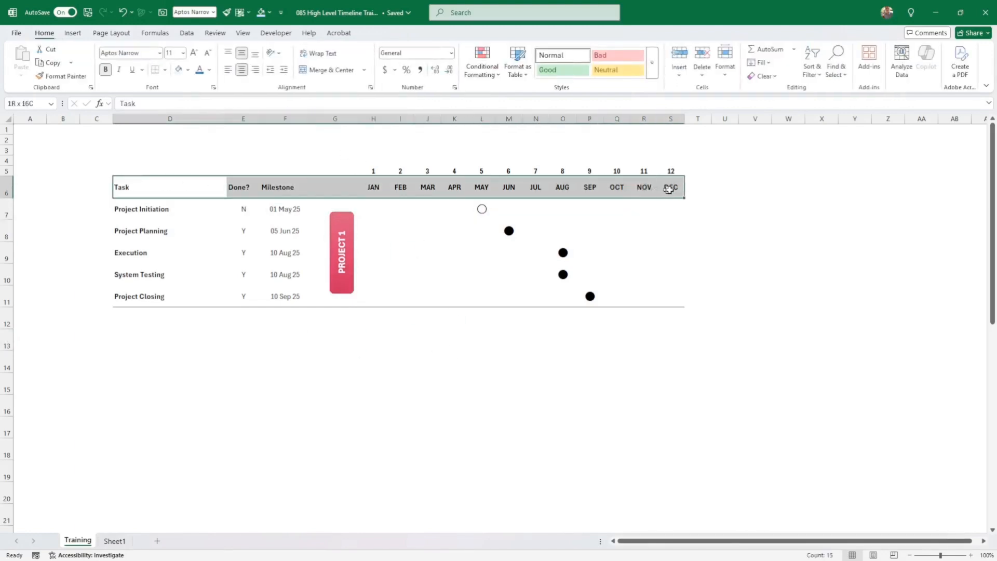
{"action": "left_click", "coordinate": [165, 71]}
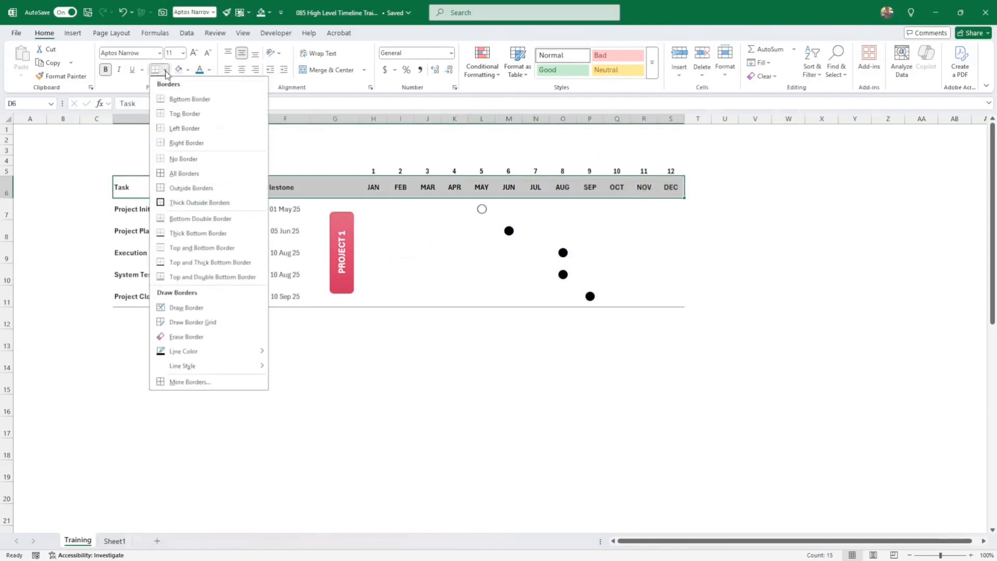
{"action": "left_click", "coordinate": [186, 172]}
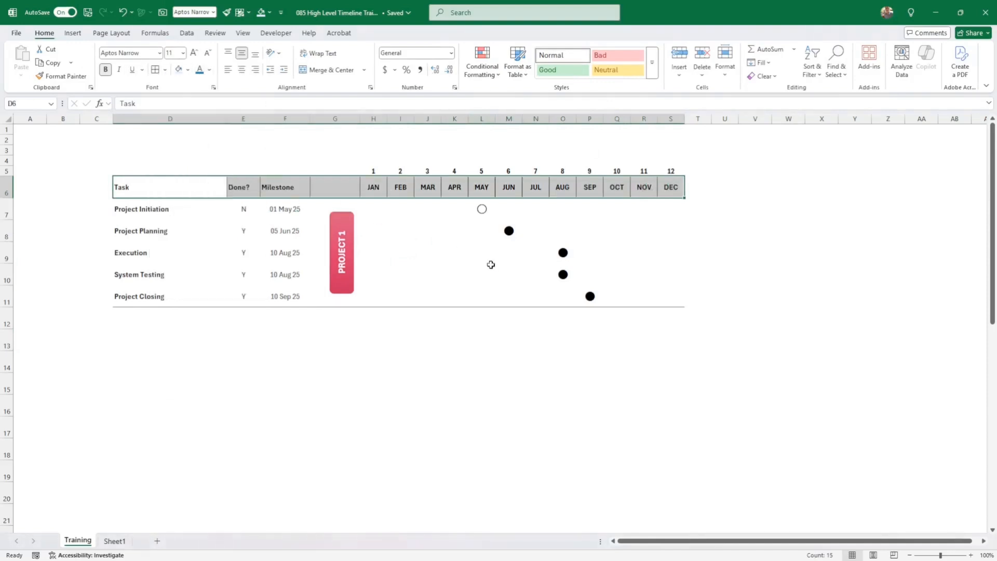
{"action": "left_click", "coordinate": [367, 218]}
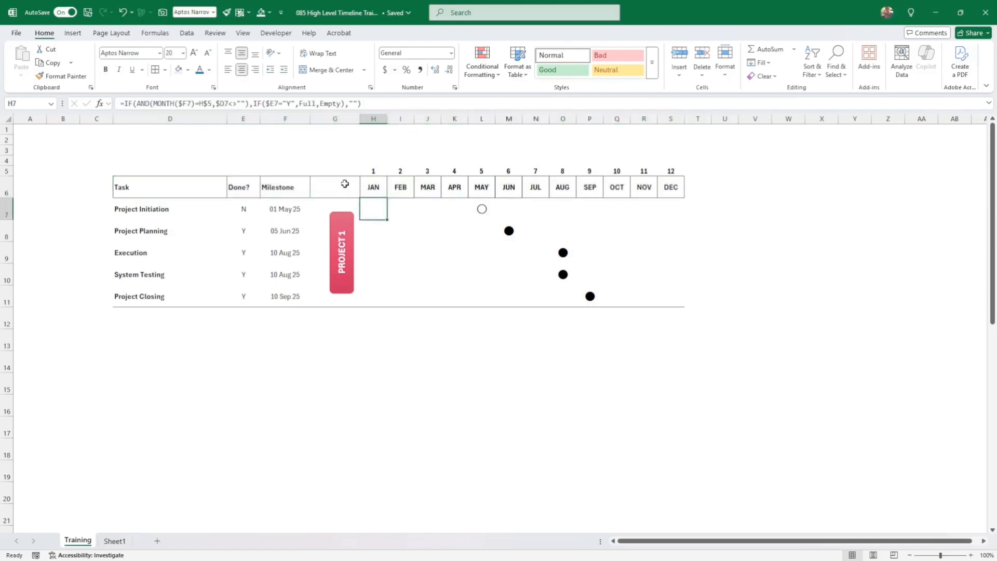
- Outline the Task, Done? and Milestone headers D6:G6 as one block with Outside Borders
{"action": "left_click_drag", "start_coordinate": [345, 184], "coordinate": [162, 186]}
{"action": "left_click", "coordinate": [166, 70]}
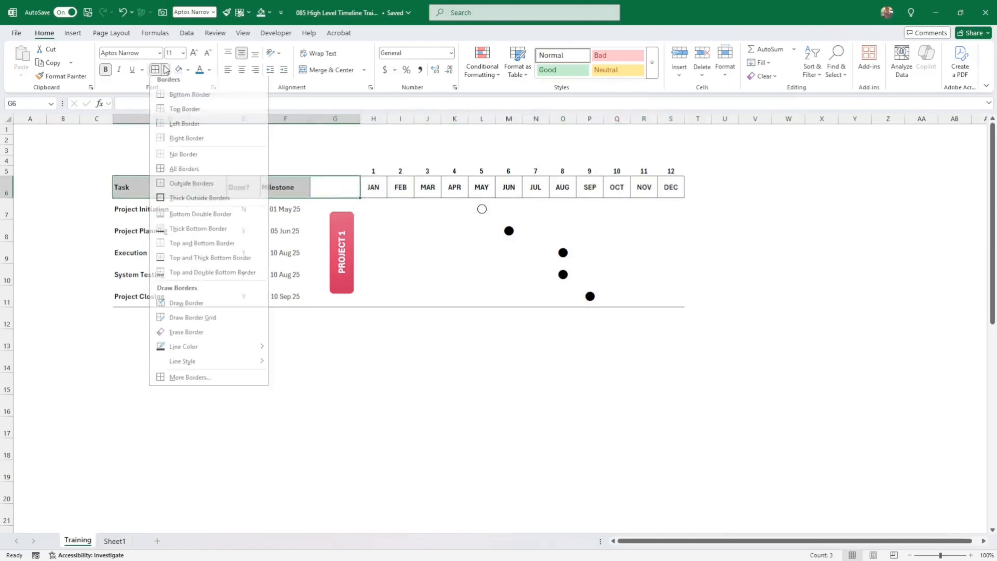
{"action": "left_click", "coordinate": [182, 169]}
{"action": "left_click", "coordinate": [167, 69]}
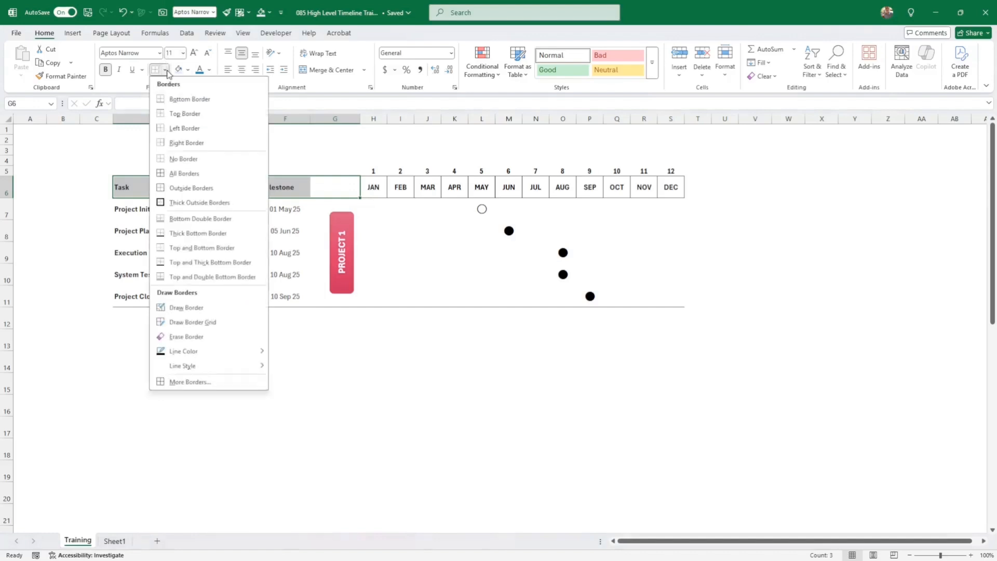
{"action": "left_click", "coordinate": [186, 188]}
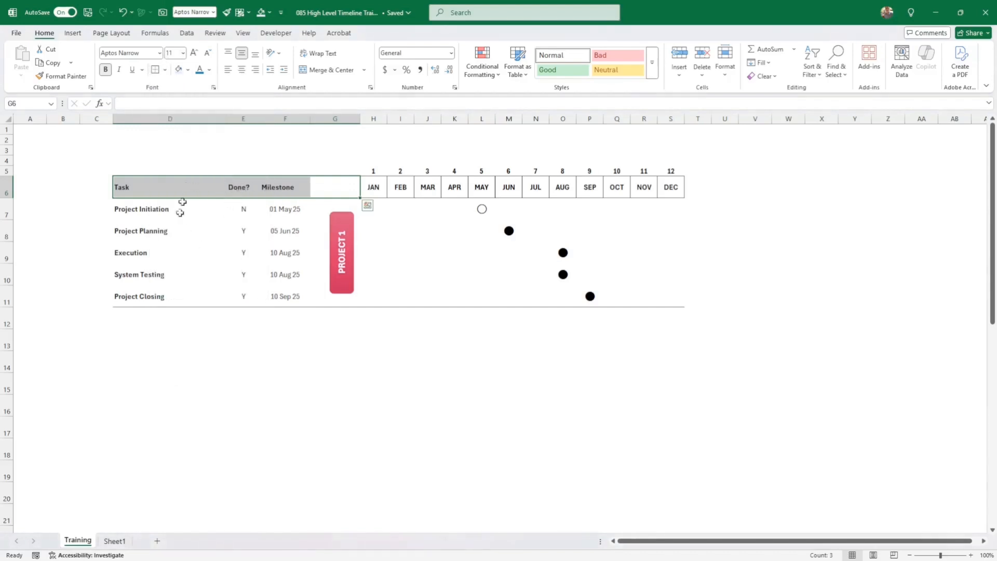
{"action": "left_click", "coordinate": [399, 360]}
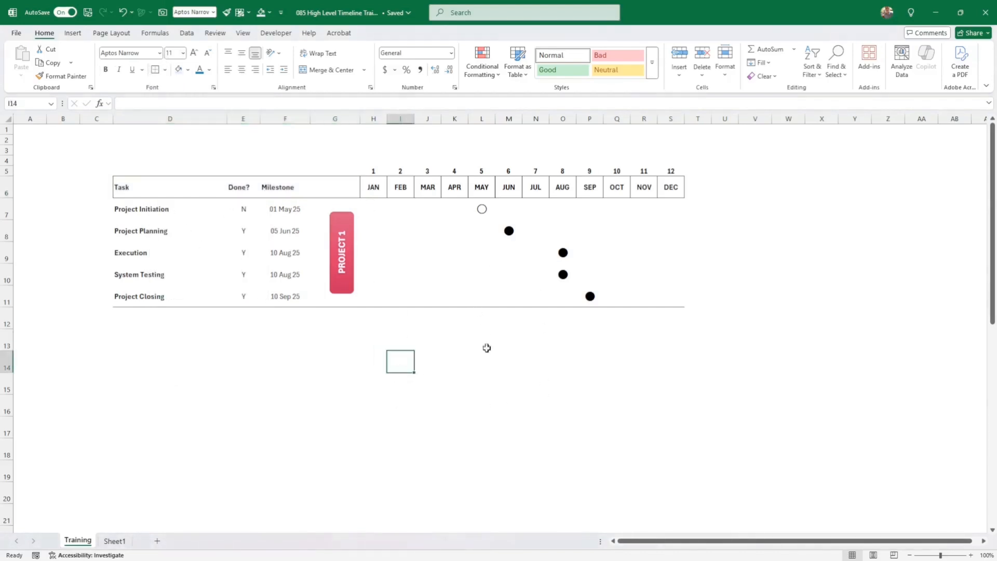
- Try a light grey outline border on the JAN task cells, then undo it
{"action": "left_click_drag", "start_coordinate": [377, 210], "coordinate": [374, 299]}
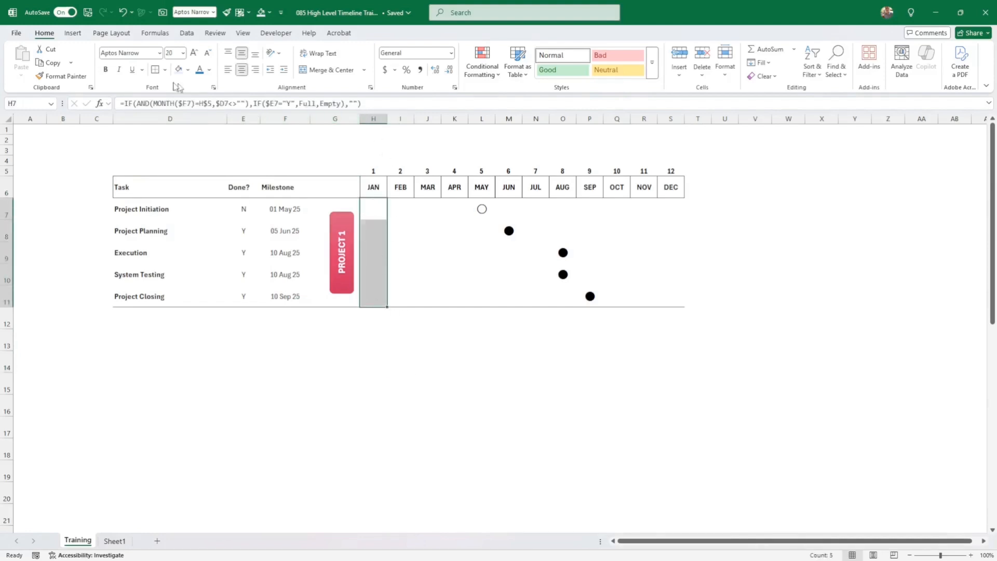
{"action": "left_click", "coordinate": [165, 69]}
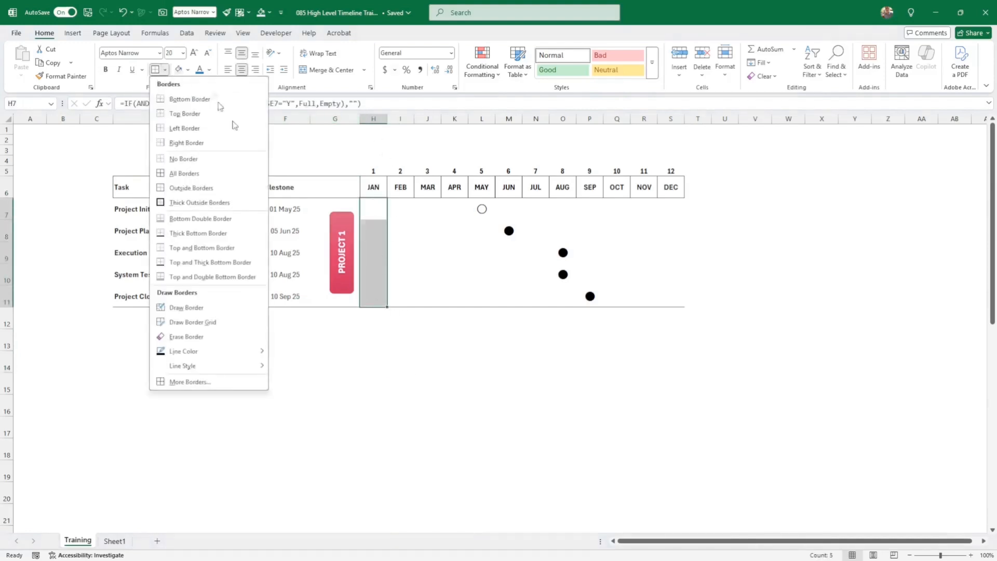
{"action": "left_click", "coordinate": [201, 380]}
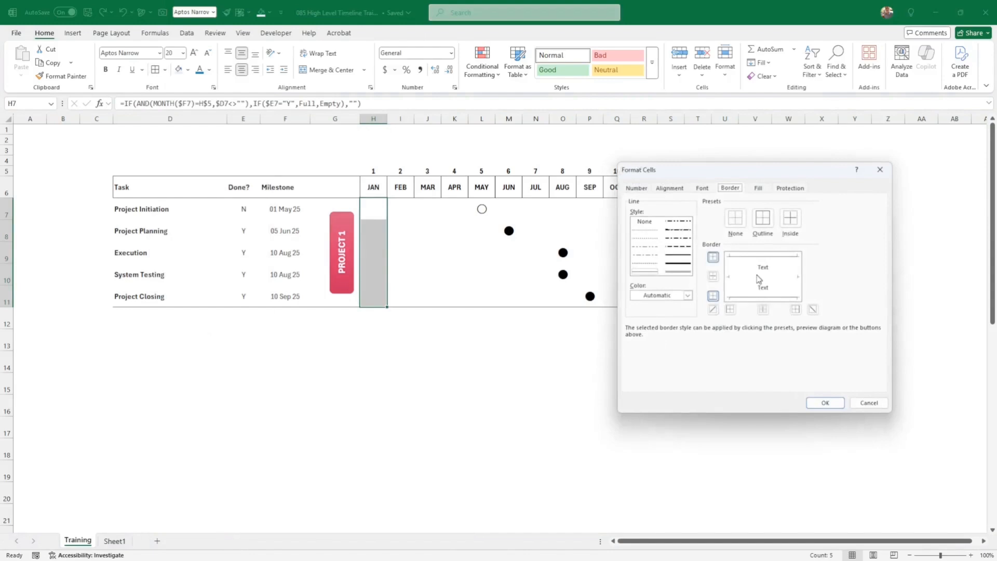
{"action": "left_click", "coordinate": [687, 296]}
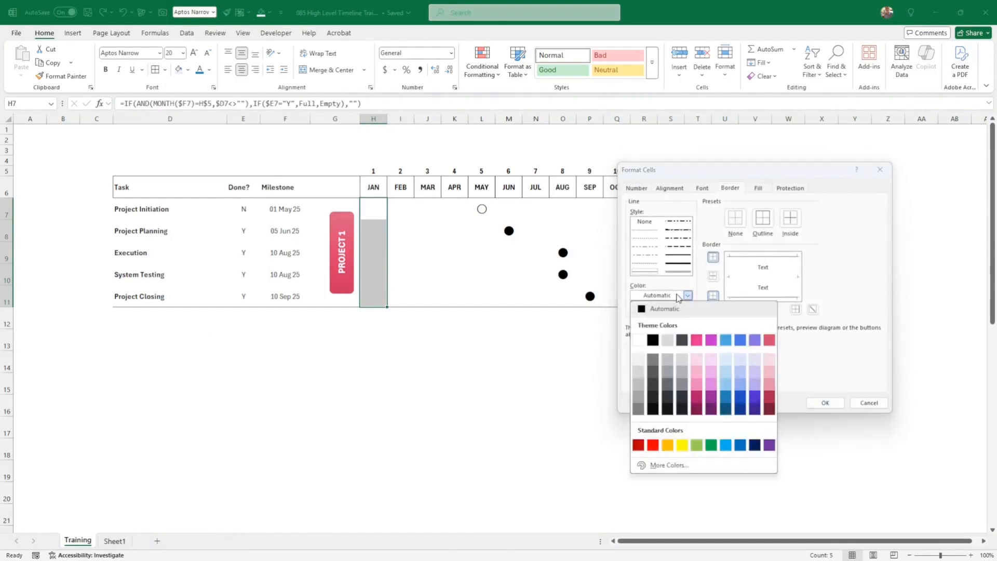
{"action": "left_click", "coordinate": [639, 385]}
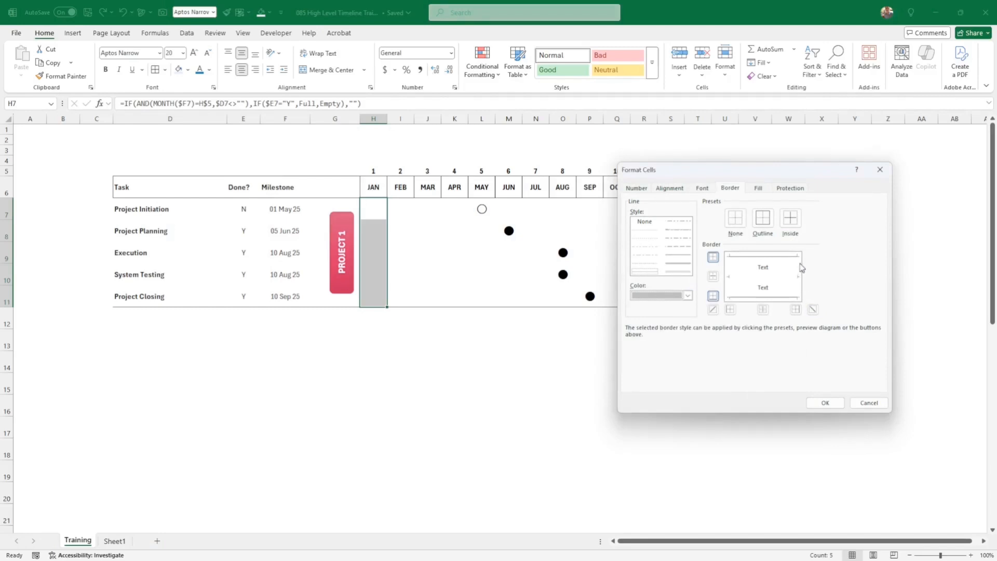
{"action": "left_click", "coordinate": [763, 217]}
{"action": "left_click", "coordinate": [825, 403]}
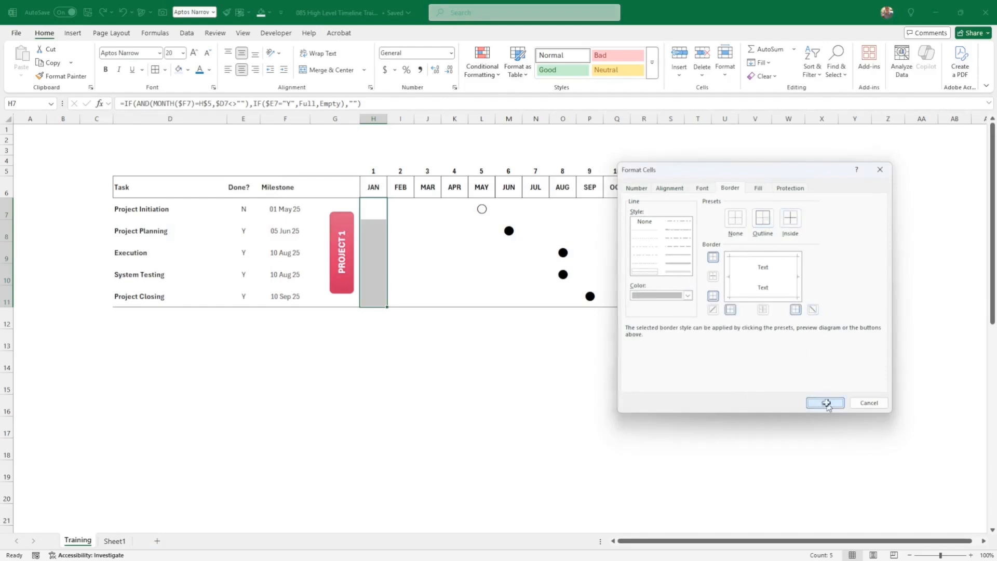
{"action": "left_click", "coordinate": [819, 421]}
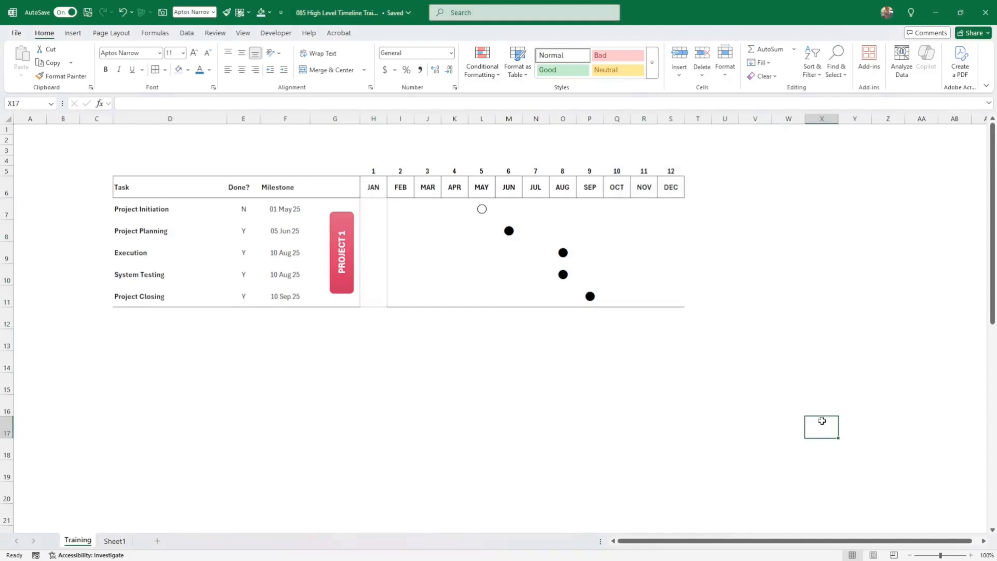
{"action": "key", "text": "ctrl+z"}
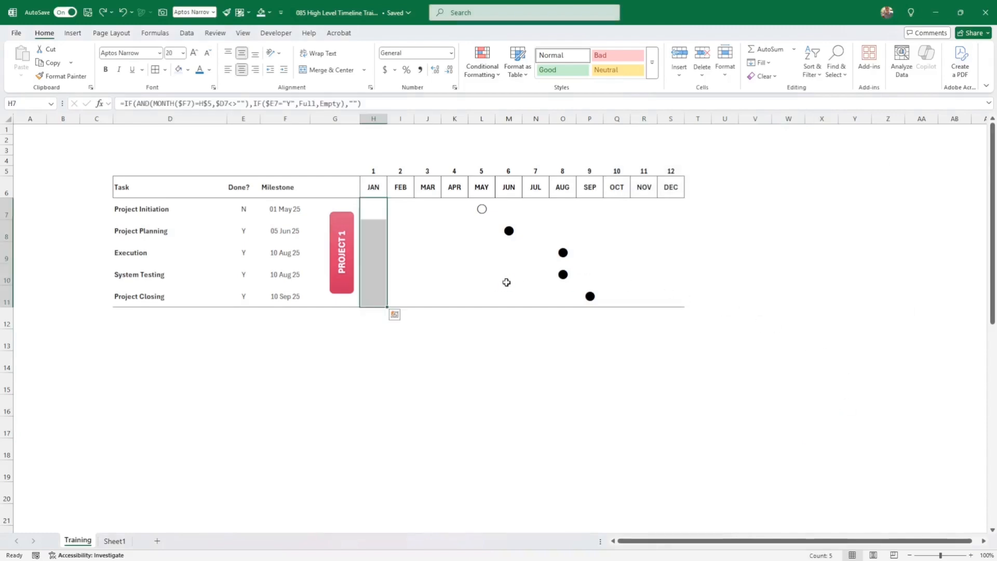
- Give the JAN task cells H7:H11 grey left and right borders
{"action": "left_click", "coordinate": [165, 69]}
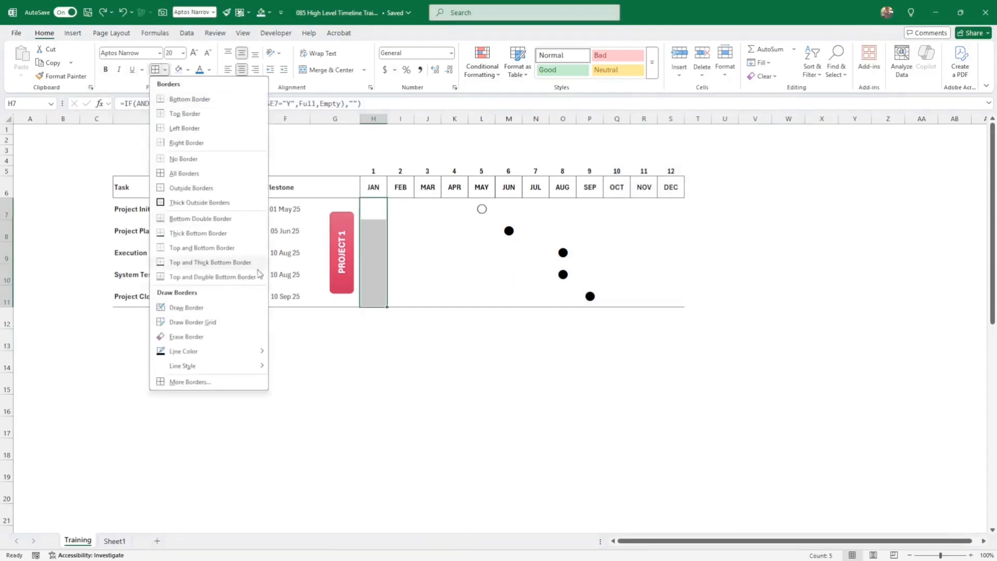
{"action": "left_click", "coordinate": [225, 382]}
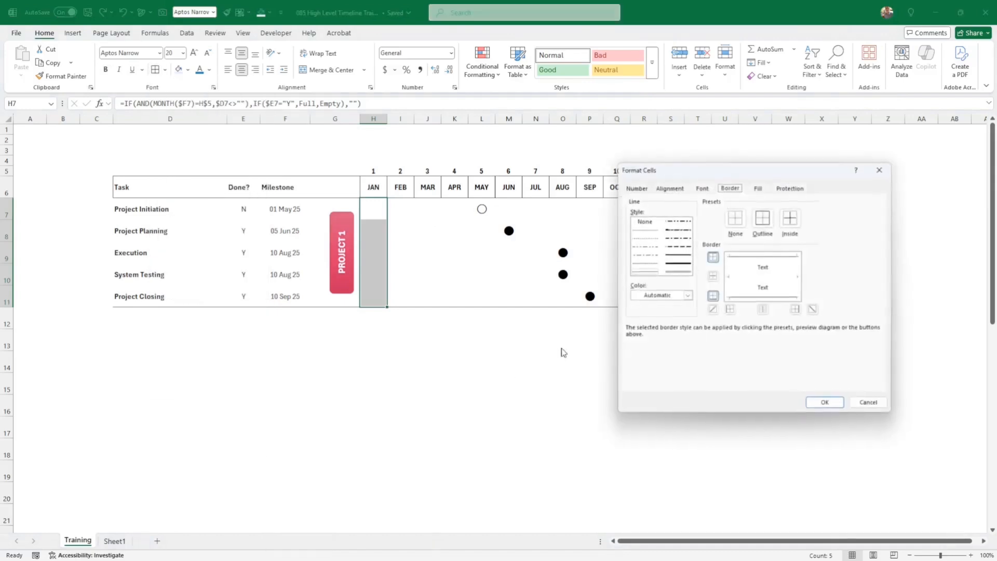
{"action": "left_click", "coordinate": [675, 295]}
{"action": "left_click", "coordinate": [638, 386]}
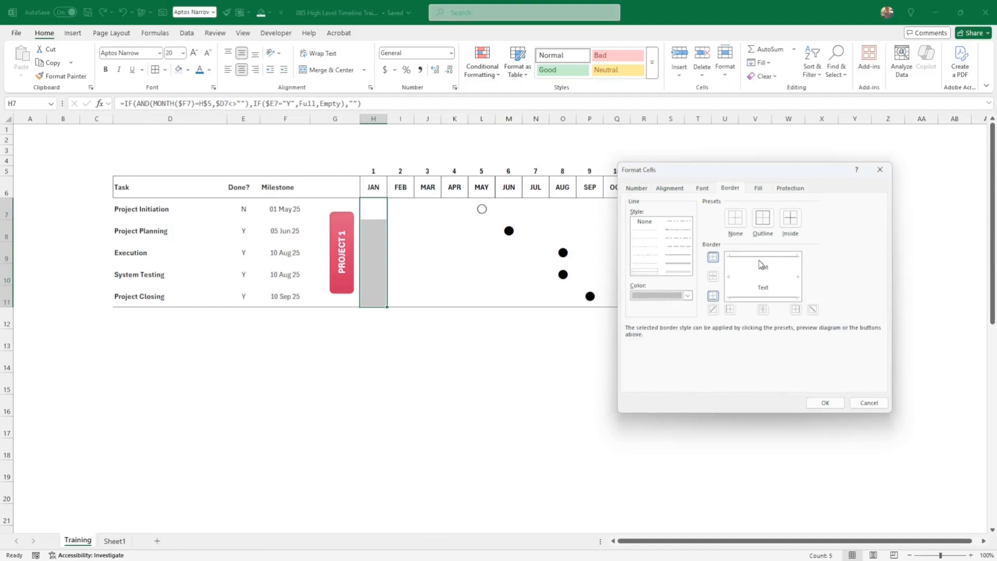
{"action": "left_click", "coordinate": [730, 310]}
{"action": "left_click", "coordinate": [796, 309]}
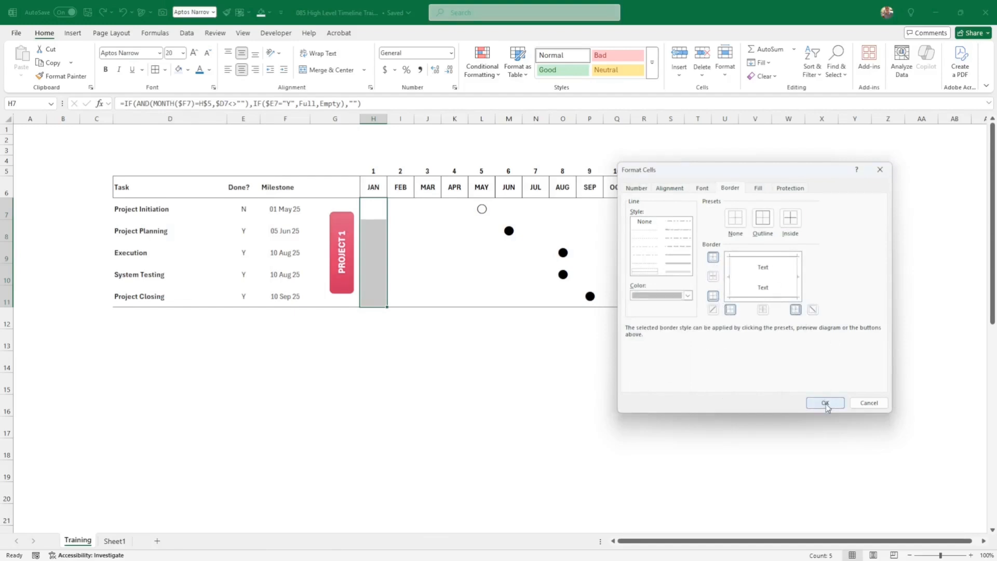
{"action": "left_click", "coordinate": [825, 402]}
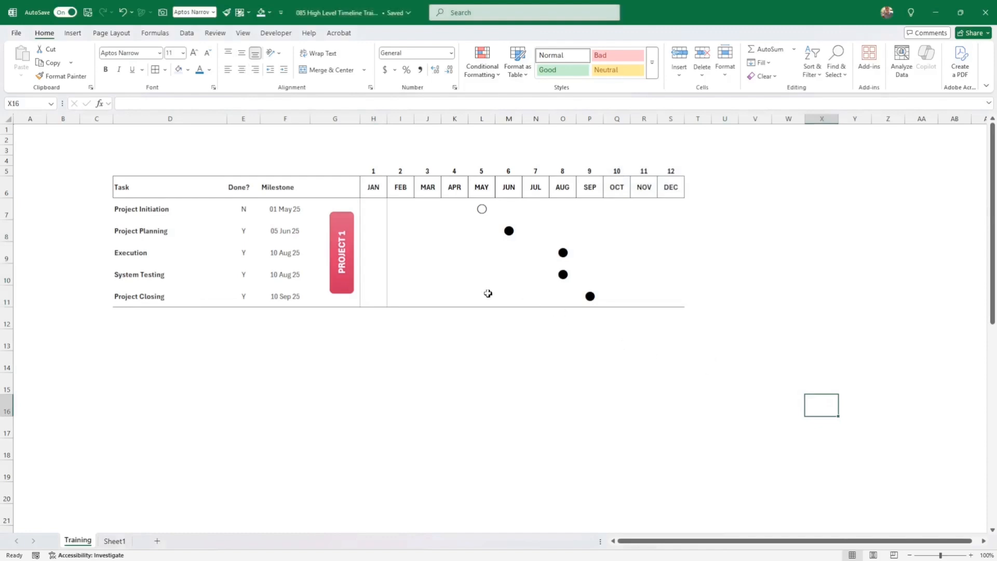
- Add the same grey side borders to each month column from FEB through DEC
{"action": "left_click_drag", "start_coordinate": [397, 208], "coordinate": [401, 291]}
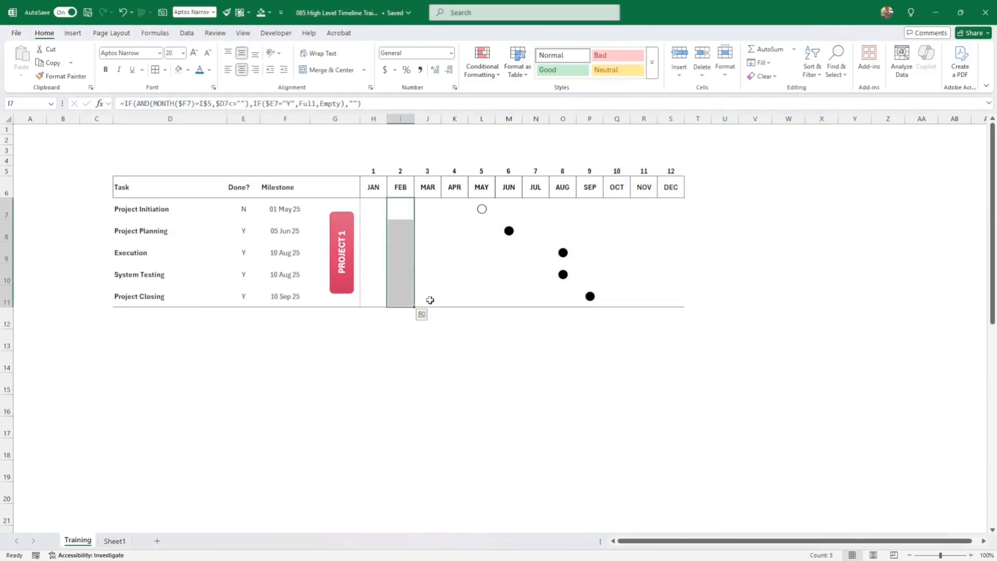
{"action": "left_click_drag", "start_coordinate": [423, 206], "coordinate": [463, 296]}
{"action": "left_click_drag", "start_coordinate": [480, 206], "coordinate": [488, 291]}
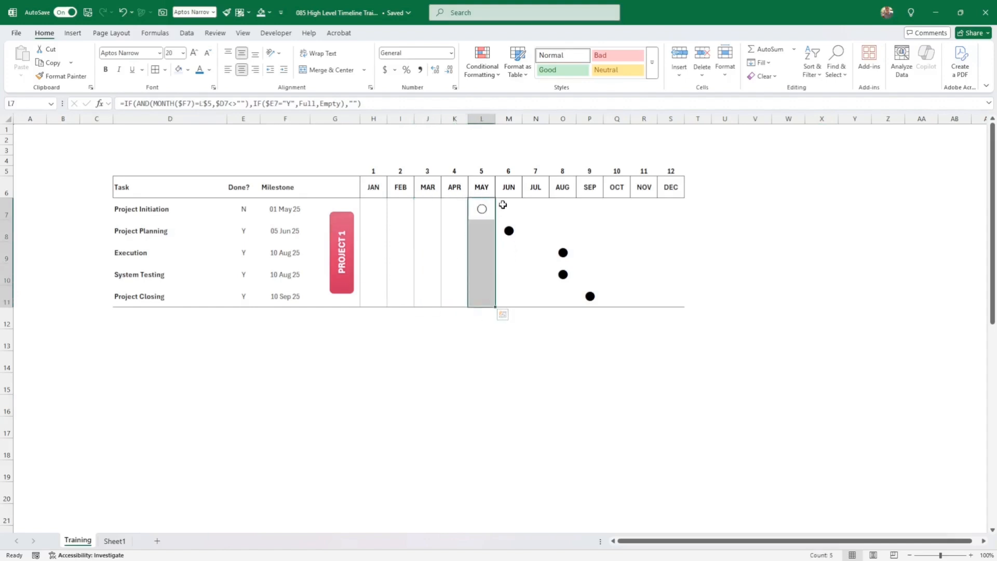
{"action": "left_click_drag", "start_coordinate": [503, 204], "coordinate": [505, 289]}
{"action": "left_click_drag", "start_coordinate": [532, 208], "coordinate": [532, 291]}
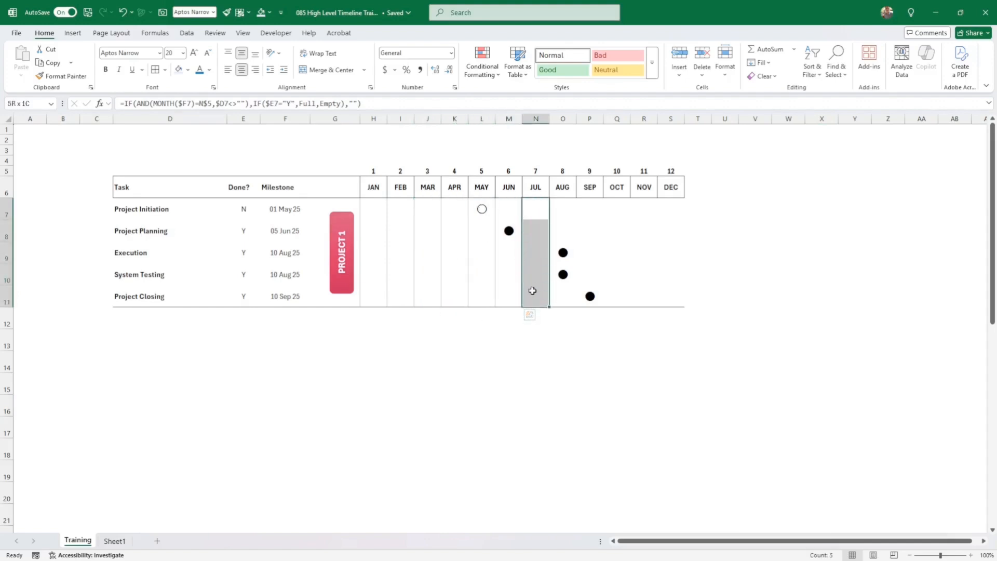
{"action": "left_click_drag", "start_coordinate": [559, 207], "coordinate": [560, 294]}
{"action": "left_click_drag", "start_coordinate": [590, 200], "coordinate": [617, 293]}
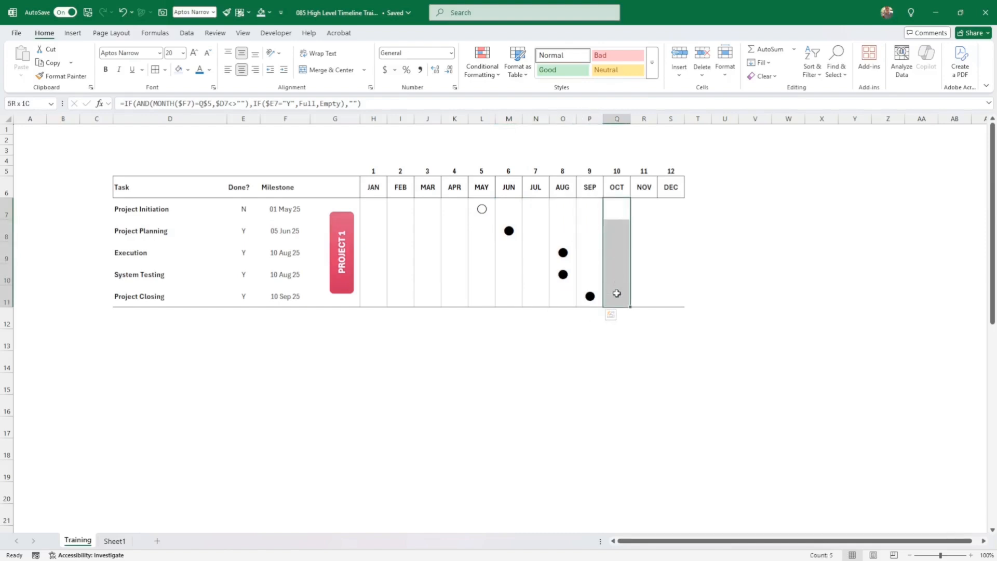
{"action": "left_click_drag", "start_coordinate": [642, 204], "coordinate": [640, 291]}
{"action": "left_click_drag", "start_coordinate": [668, 210], "coordinate": [670, 294]}
{"action": "left_click", "coordinate": [777, 279]}
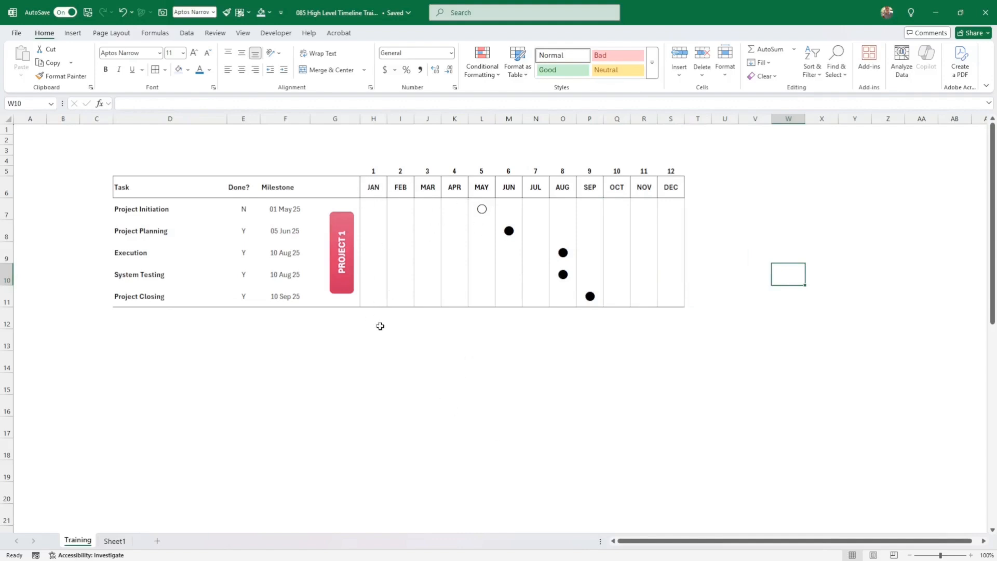
- Select the PROJECT 1 label box and look through its fill and shape styling options
{"action": "left_click", "coordinate": [351, 228]}
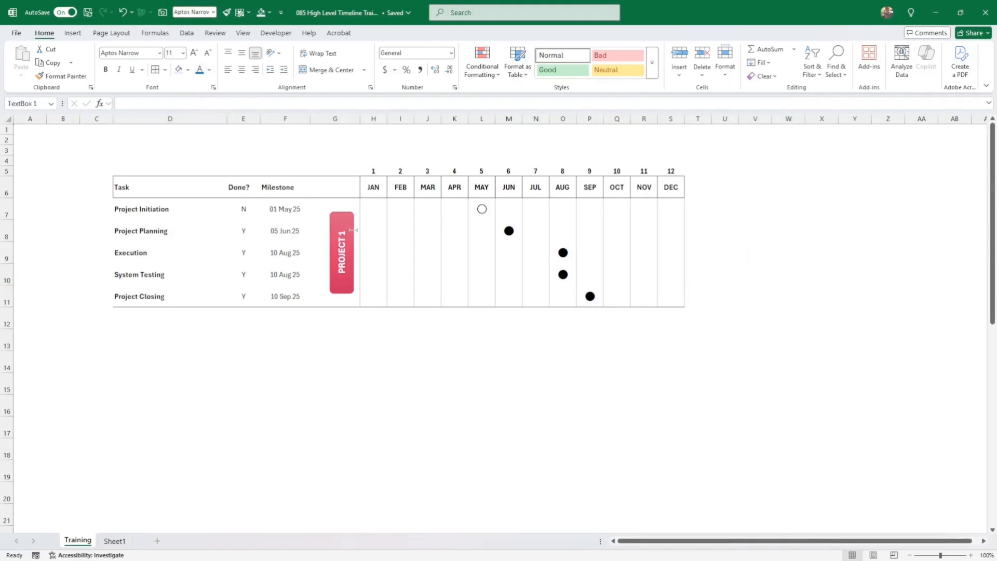
{"action": "left_click", "coordinate": [189, 69]}
{"action": "left_click", "coordinate": [399, 32]}
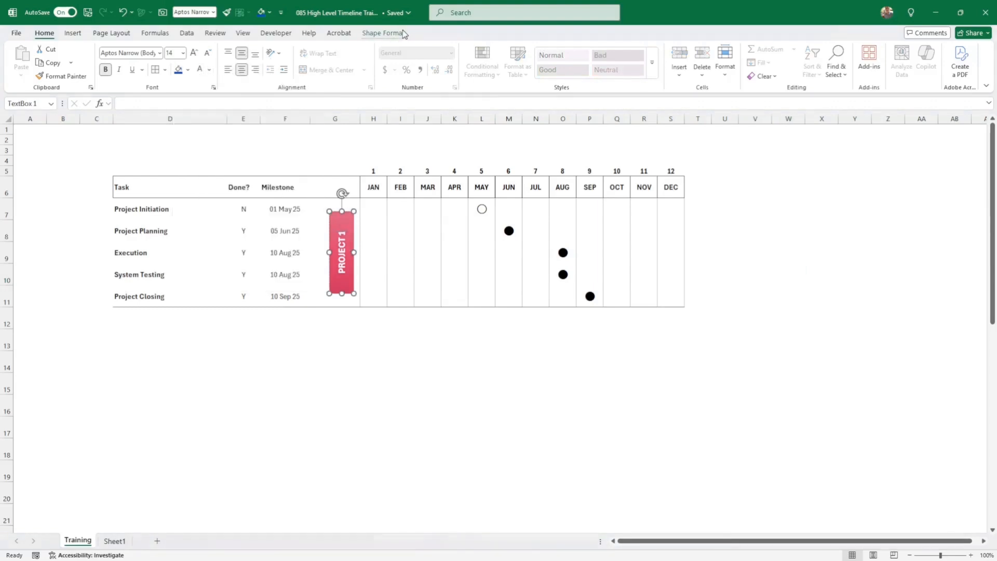
{"action": "left_click", "coordinate": [403, 32]}
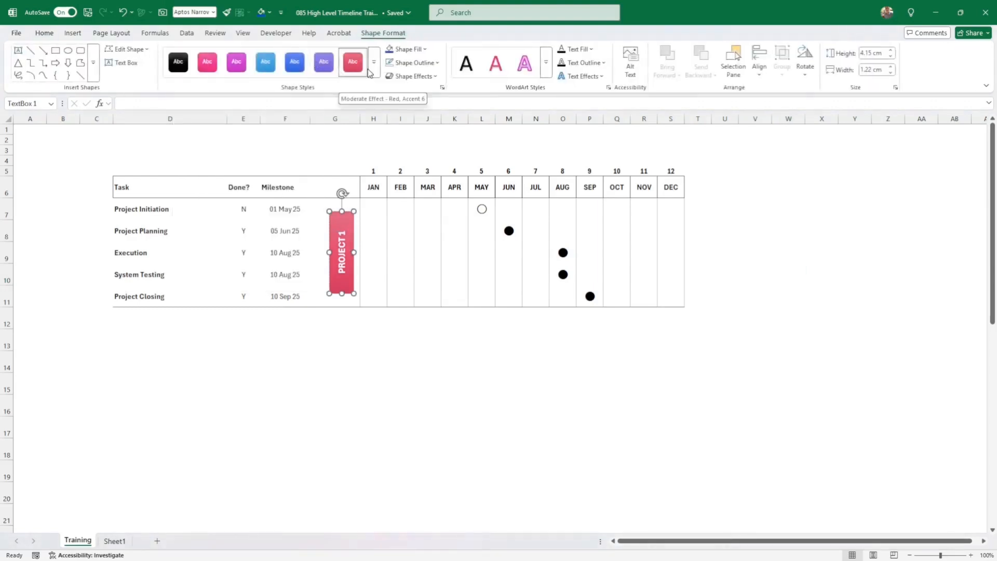
- Color the milestone dots across H7:S11 Red, Accent 6
{"action": "left_click_drag", "start_coordinate": [378, 207], "coordinate": [675, 302]}
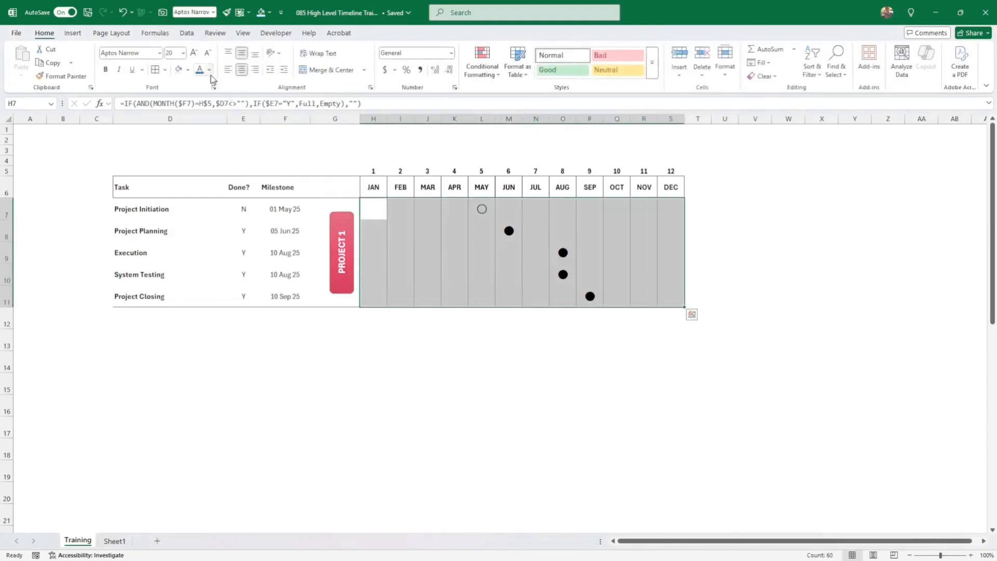
{"action": "left_click", "coordinate": [209, 70]}
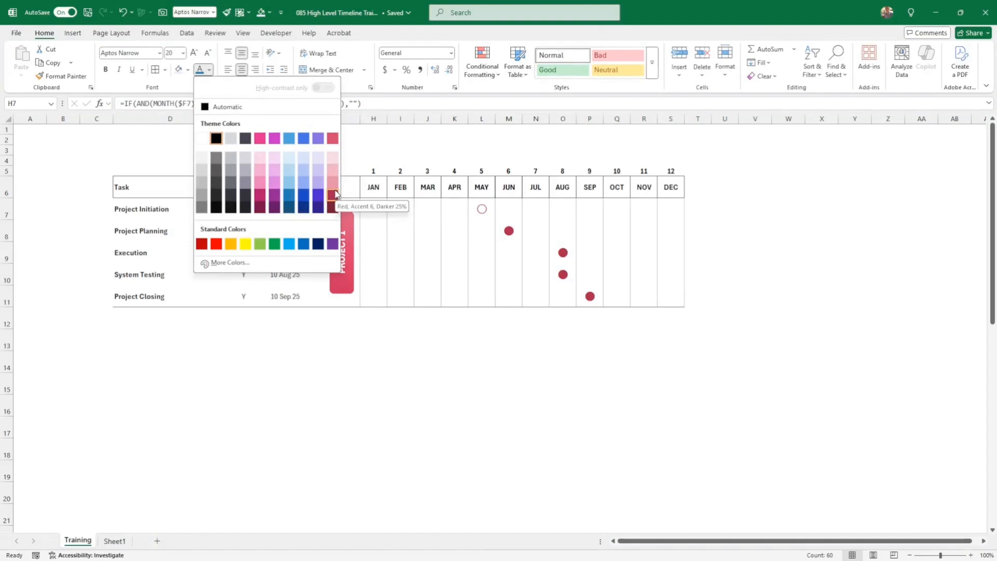
{"action": "left_click", "coordinate": [332, 139]}
{"action": "left_click", "coordinate": [508, 372]}
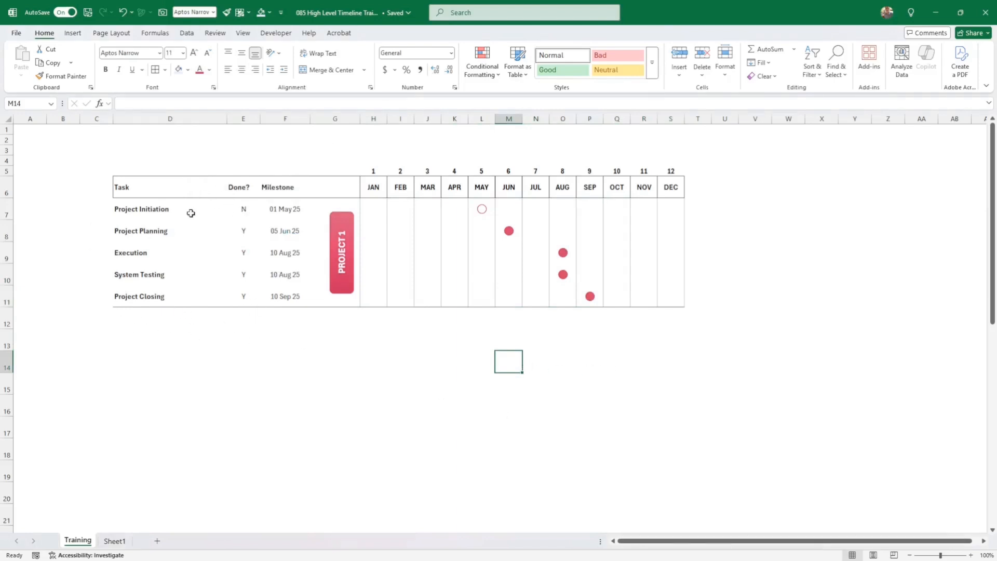
- Color the five task names red, then undo the change
{"action": "left_click_drag", "start_coordinate": [188, 211], "coordinate": [183, 289]}
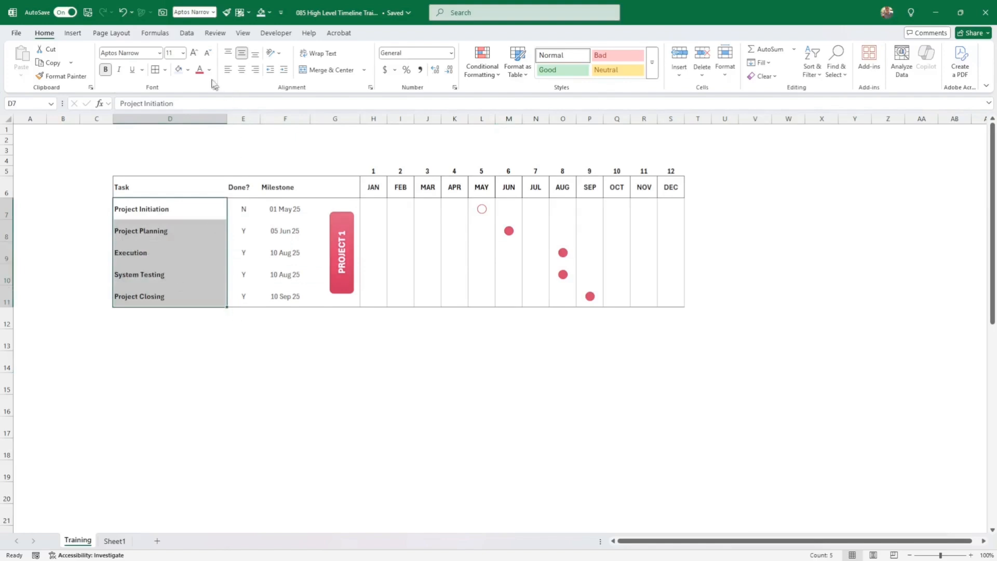
{"action": "left_click", "coordinate": [200, 69]}
{"action": "left_click", "coordinate": [226, 367]}
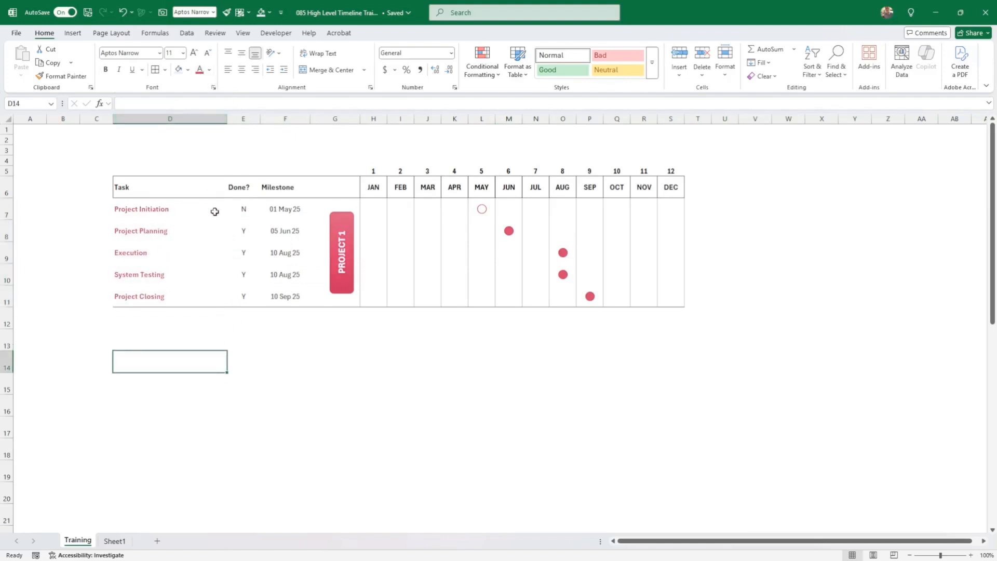
{"action": "key", "text": "ctrl+z"}
- Color the Done? values in E7:E11 pink-red
{"action": "left_click_drag", "start_coordinate": [238, 207], "coordinate": [244, 296]}
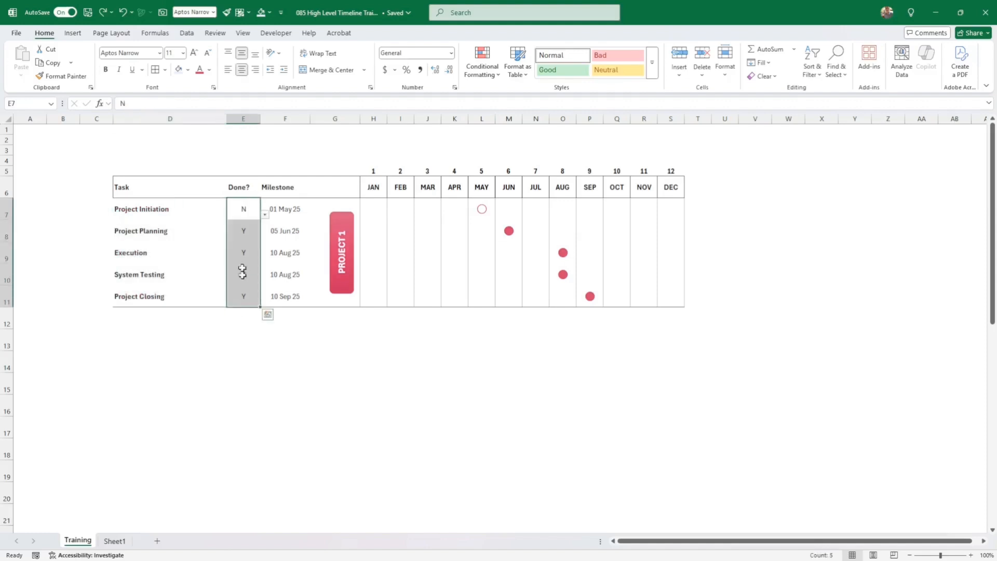
{"action": "left_click", "coordinate": [200, 71]}
{"action": "left_click", "coordinate": [267, 358]}
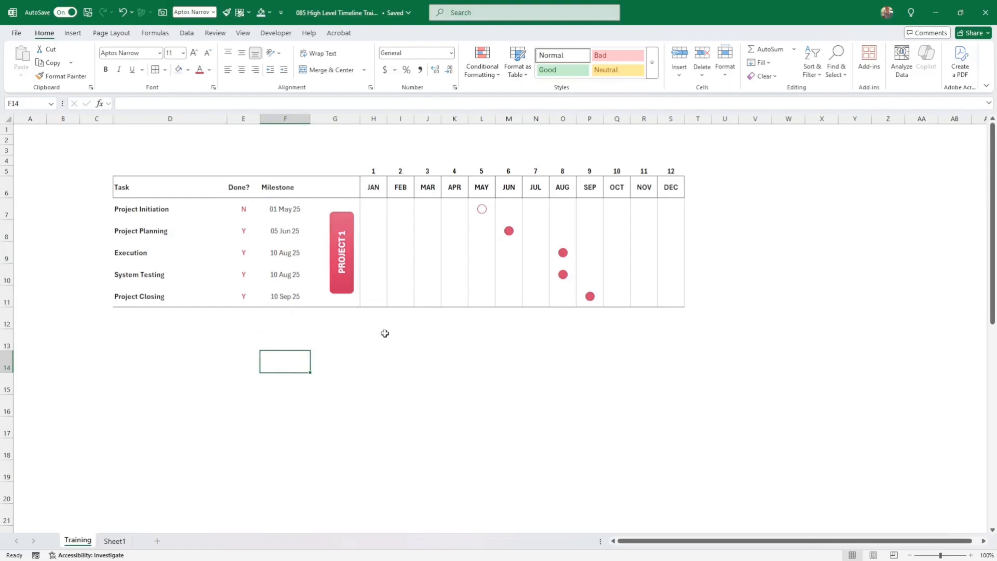
{"action": "left_click", "coordinate": [456, 362]}
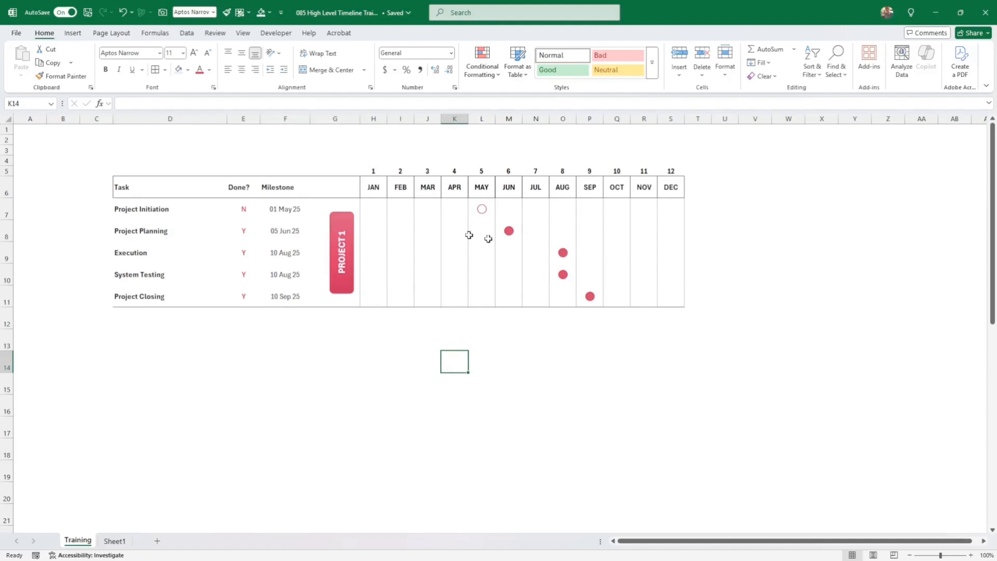
- Insert a blank row at row 4 above the timeline table
{"action": "left_click", "coordinate": [5, 161]}
{"action": "right_click", "coordinate": [5, 161]}
{"action": "left_click", "coordinate": [53, 261]}
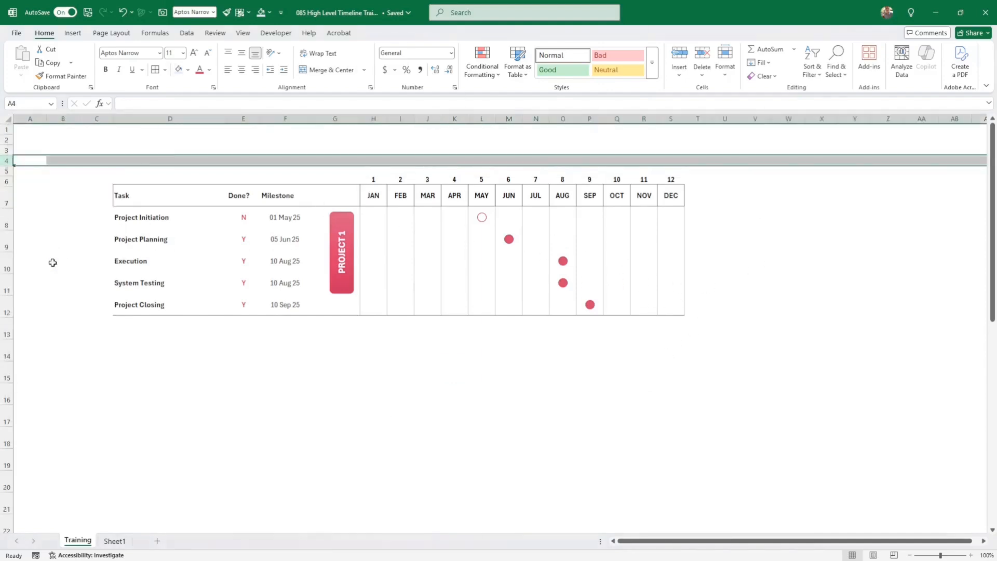
{"action": "left_click", "coordinate": [76, 265]}
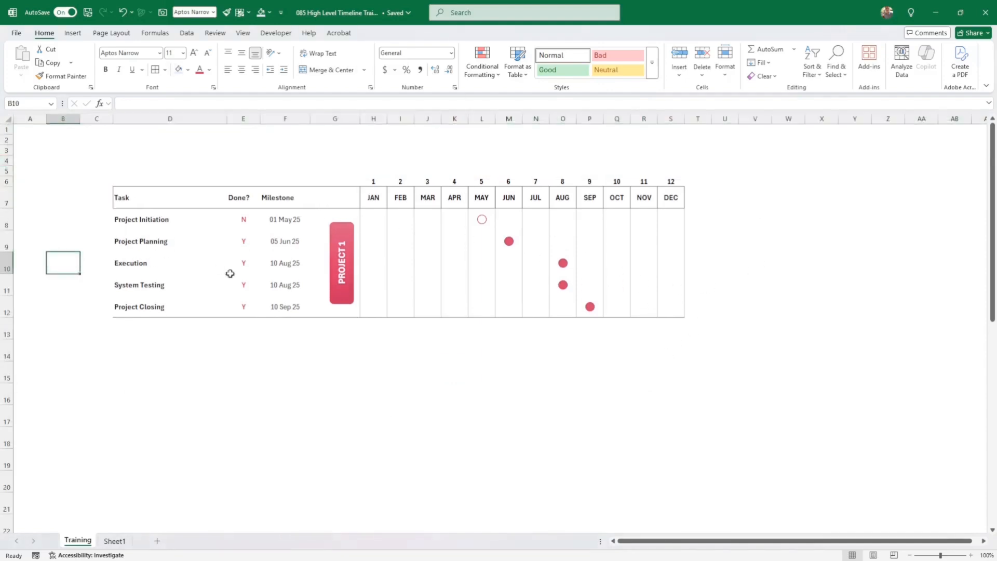
{"action": "left_click", "coordinate": [168, 219]}
{"action": "left_click", "coordinate": [679, 214]}
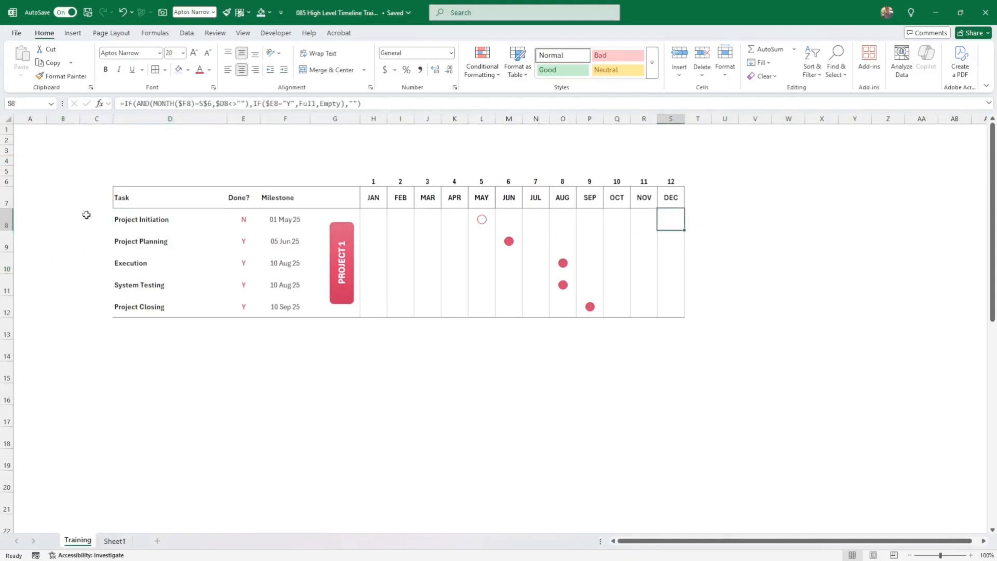
- Copy the project block in rows 8–12 and insert it as copied rows at row 13
{"action": "left_click_drag", "start_coordinate": [7, 219], "coordinate": [11, 301]}
{"action": "right_click", "coordinate": [13, 304]}
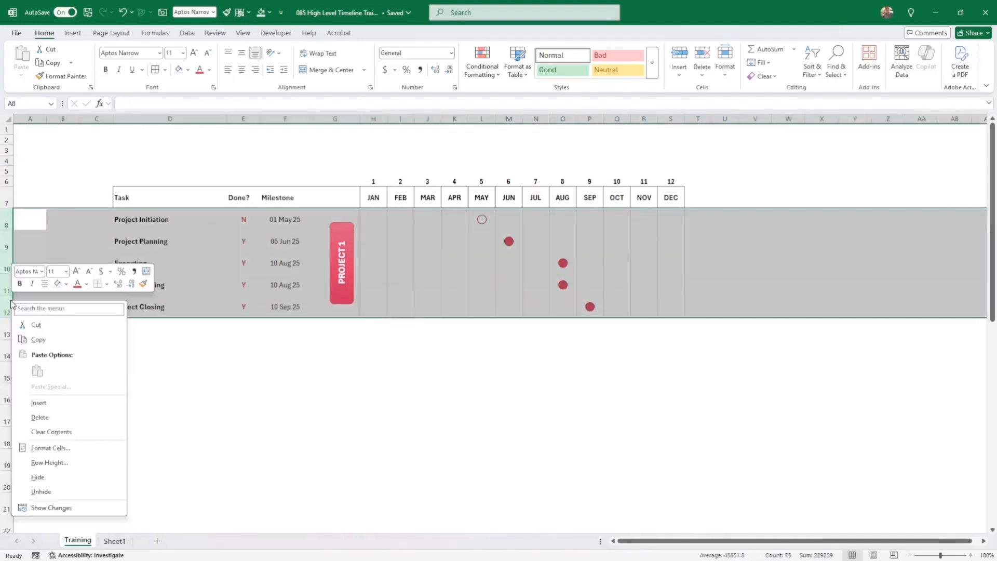
{"action": "left_click", "coordinate": [37, 339]}
{"action": "left_click", "coordinate": [6, 327]}
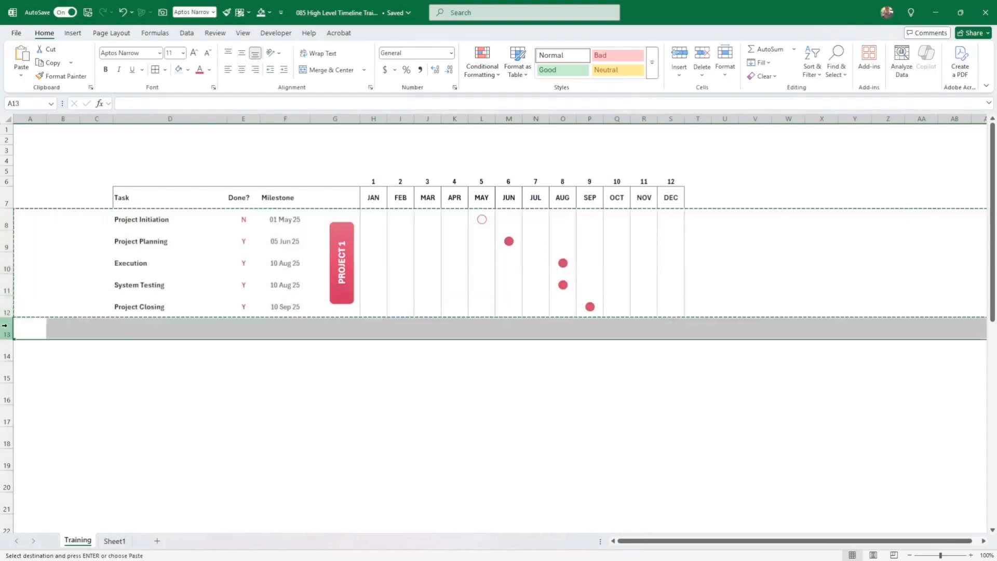
{"action": "right_click", "coordinate": [4, 326]}
{"action": "left_click", "coordinate": [70, 428]}
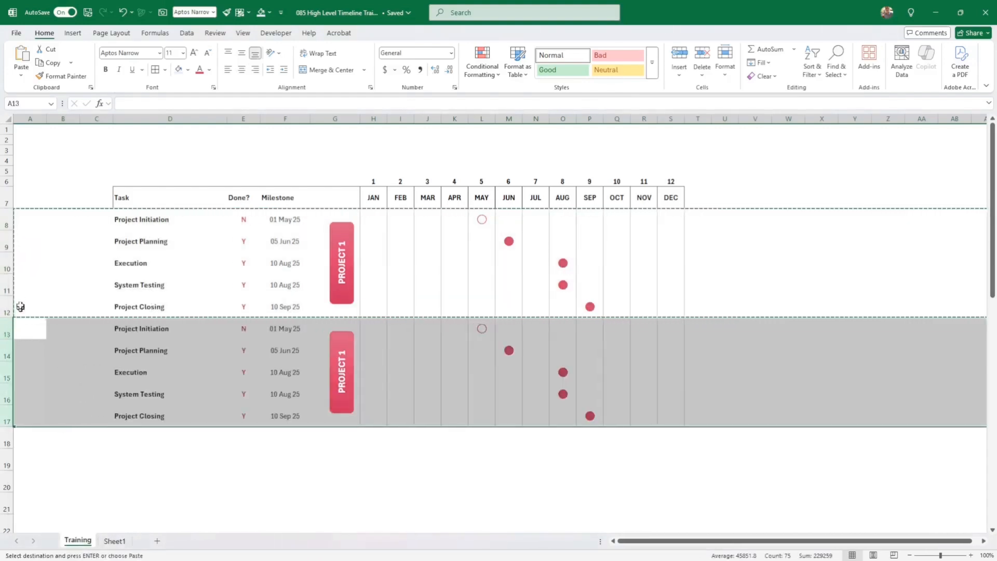
- Copy rows 8–17 and insert both blocks as copied rows starting at row 18
{"action": "left_click_drag", "start_coordinate": [7, 219], "coordinate": [6, 418]}
{"action": "right_click", "coordinate": [44, 397]}
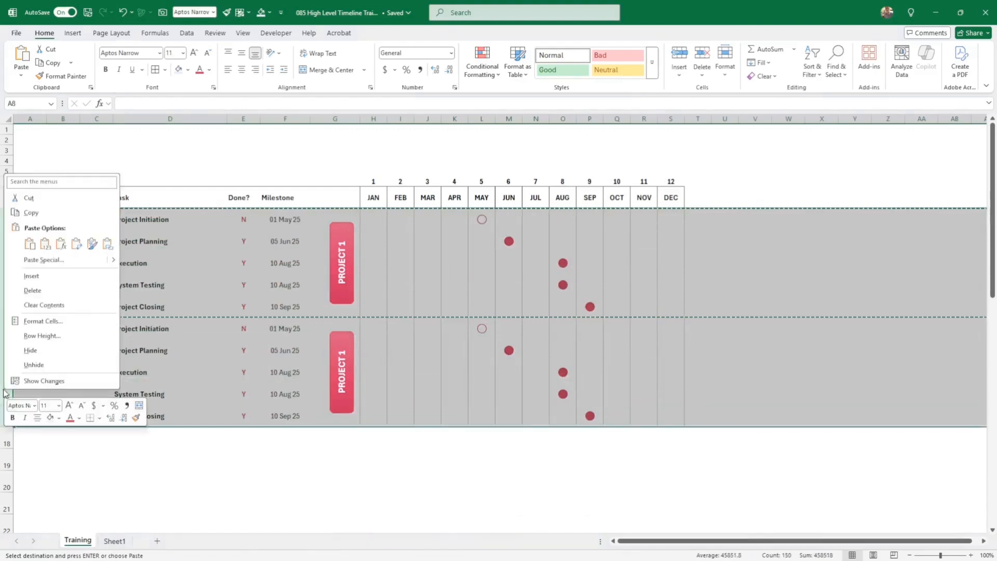
{"action": "key", "text": "c"}
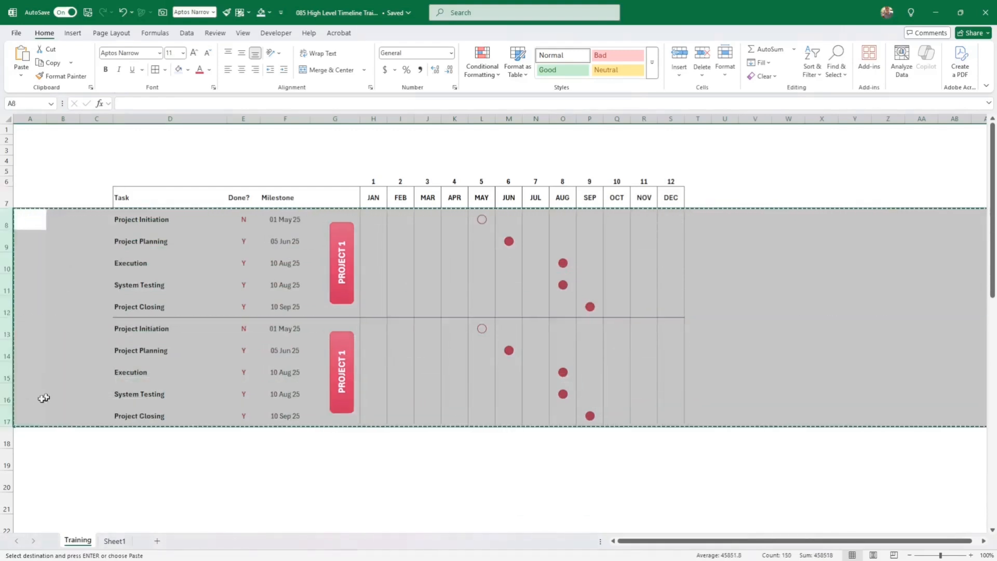
{"action": "left_click", "coordinate": [8, 441]}
{"action": "right_click", "coordinate": [7, 441]}
{"action": "left_click", "coordinate": [68, 323]}
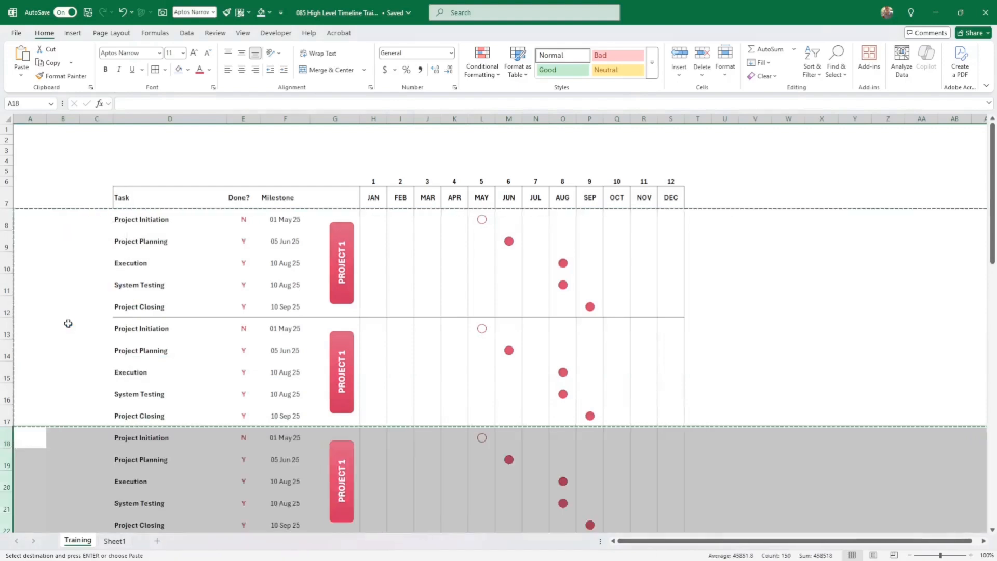
- Give the second PROJECT 1 label a blue shape style
{"action": "scroll", "coordinate": [165, 308], "scroll_direction": "down", "scroll_amount": 2}
{"action": "scroll", "coordinate": [162, 303], "scroll_direction": "up", "scroll_amount": 2}
{"action": "left_click", "coordinate": [353, 374]}
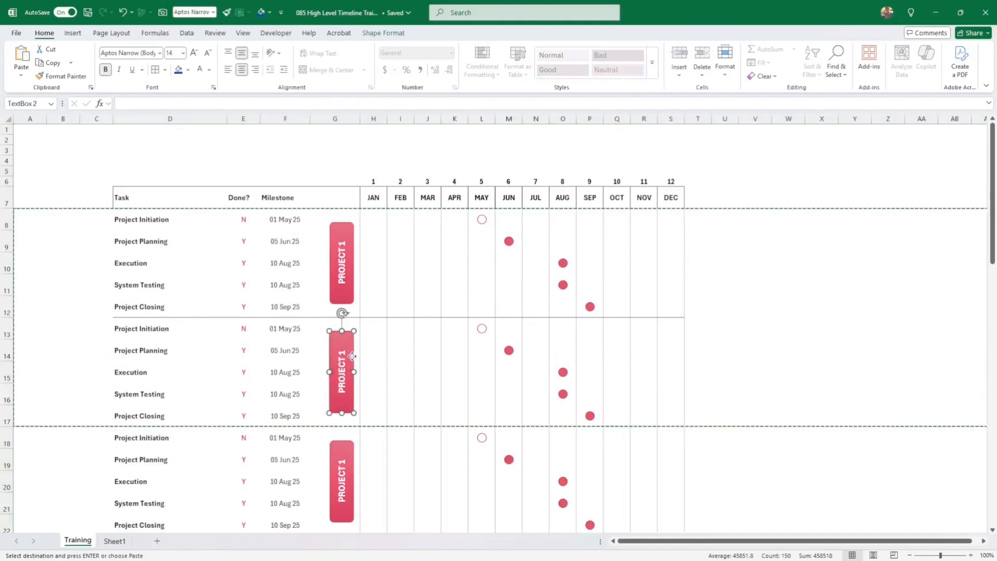
{"action": "left_click", "coordinate": [378, 33]}
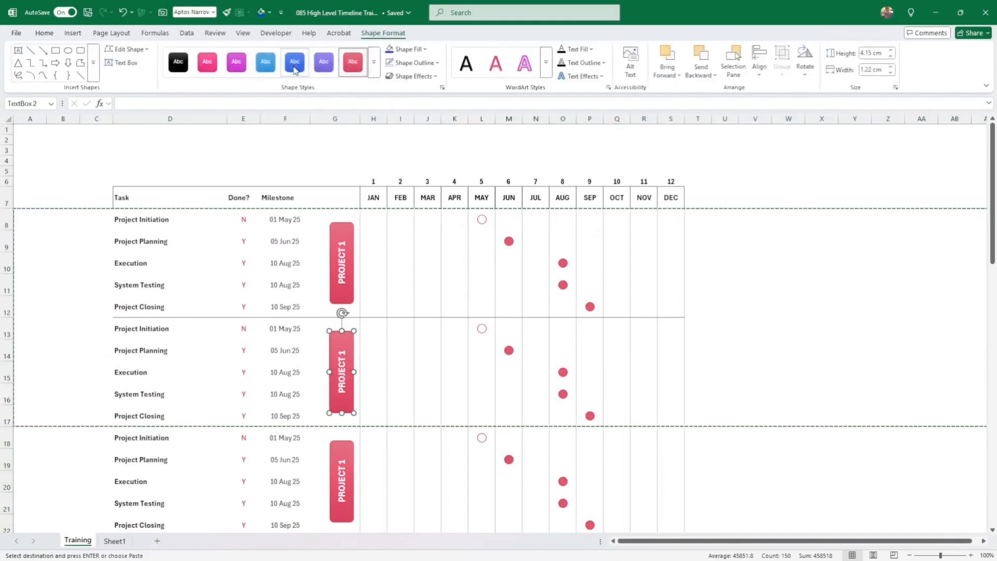
{"action": "left_click", "coordinate": [294, 69]}
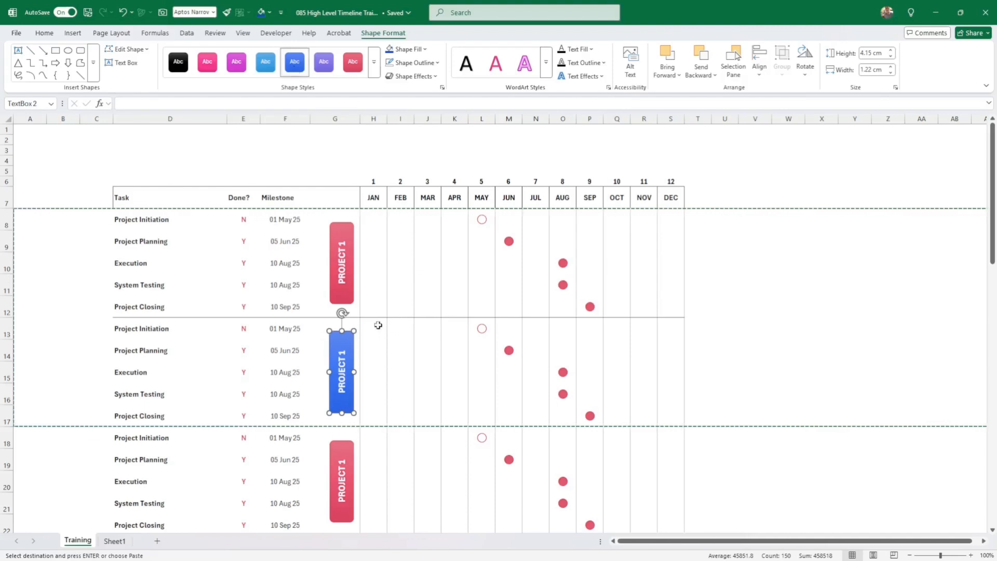
- Color the second block's milestone dots in H13:S17 dark blue
{"action": "left_click_drag", "start_coordinate": [381, 324], "coordinate": [663, 414]}
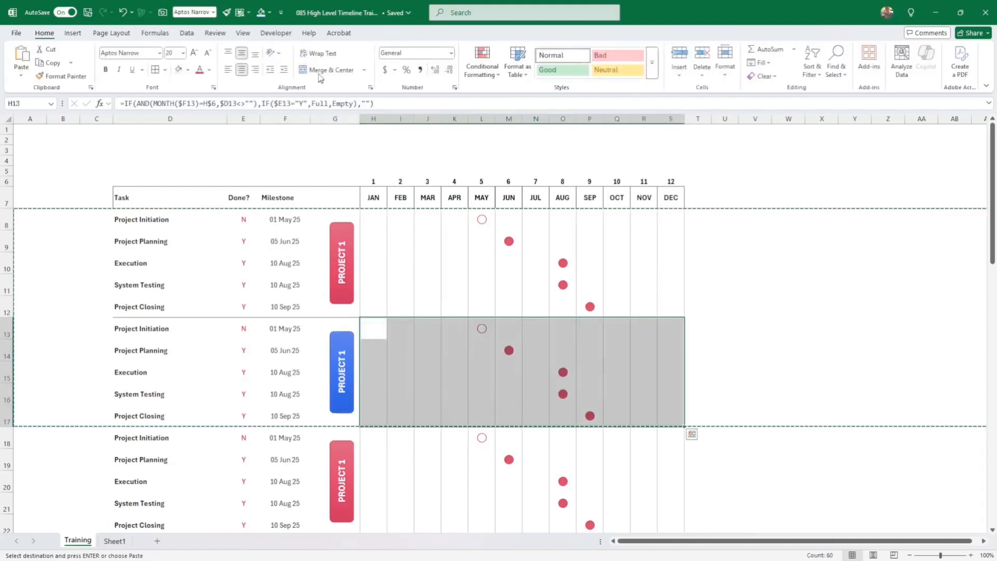
{"action": "left_click", "coordinate": [210, 69]}
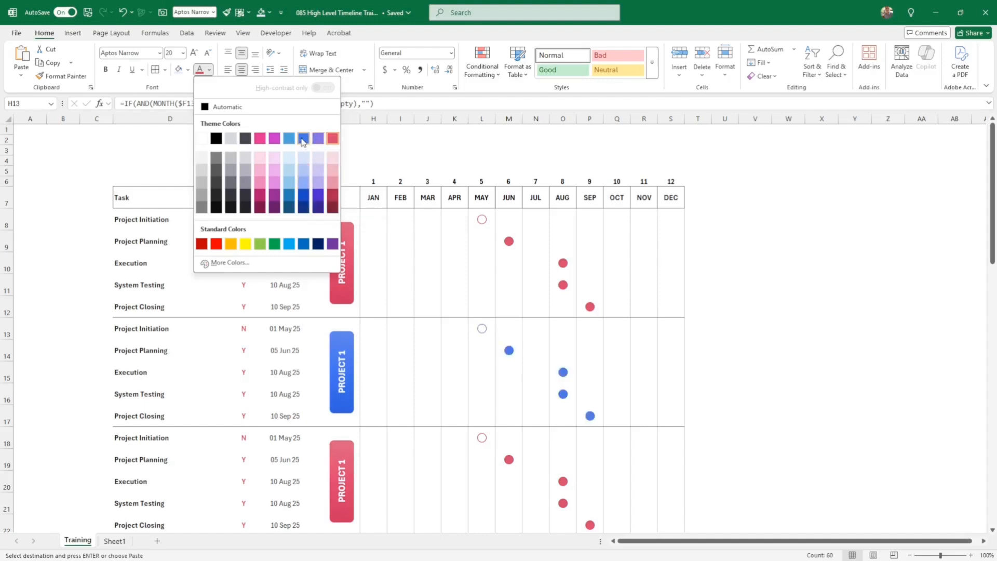
{"action": "left_click", "coordinate": [302, 196]}
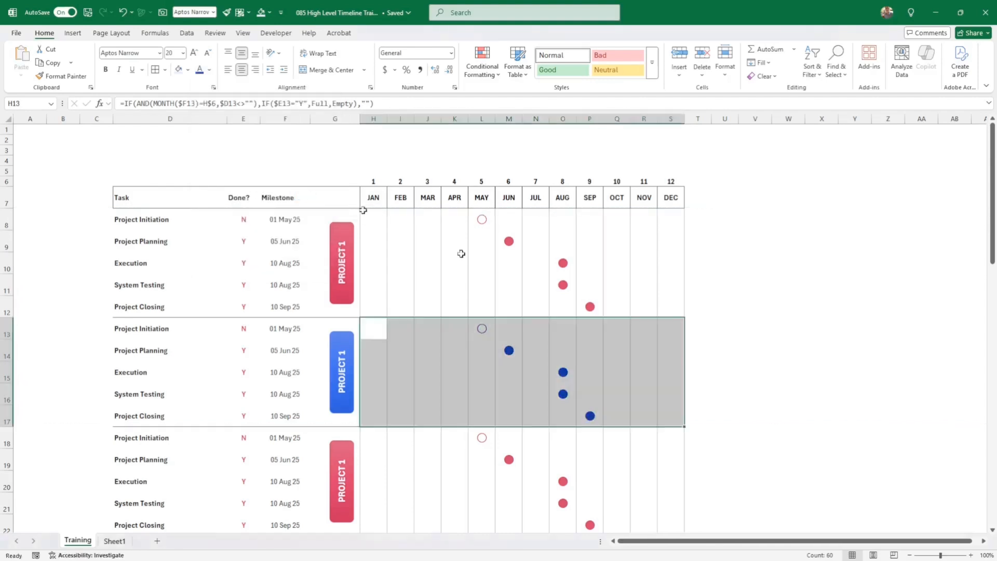
{"action": "left_click_drag", "start_coordinate": [244, 330], "coordinate": [256, 420]}
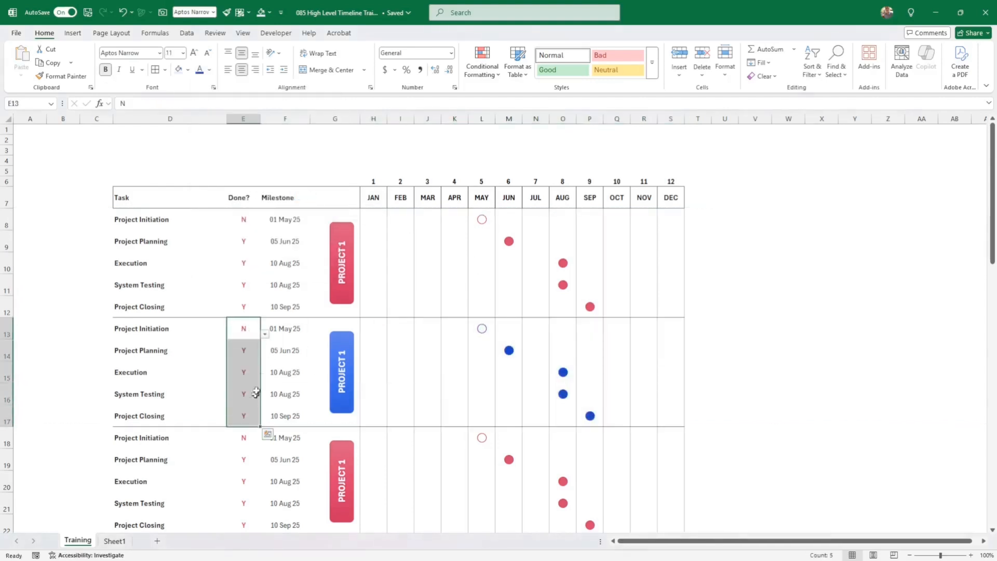
- Color the Done? values E13:E17 dark blue and recolor E18:E22 purple
{"action": "left_click", "coordinate": [200, 70]}
{"action": "left_click", "coordinate": [787, 225]}
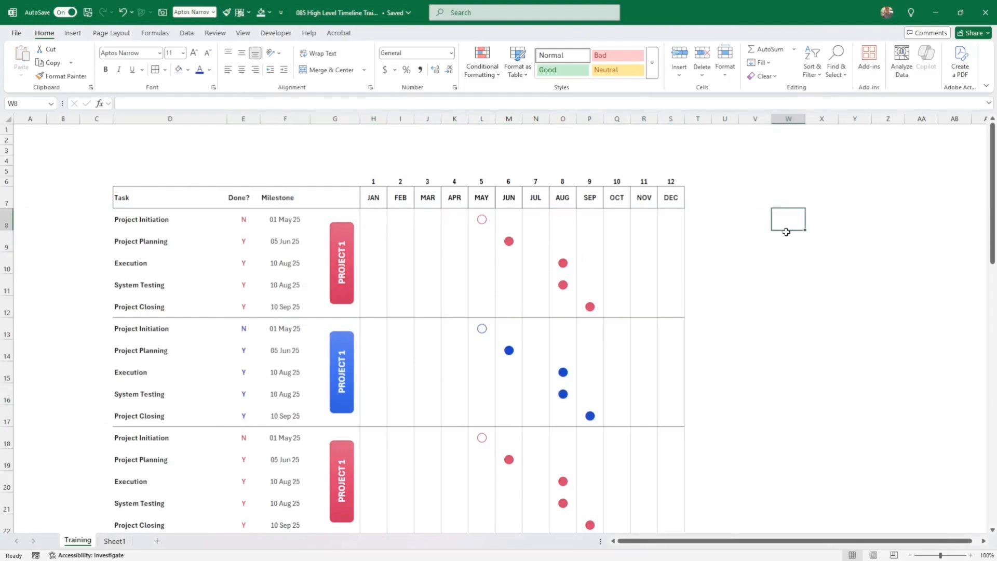
{"action": "scroll", "coordinate": [783, 236], "scroll_direction": "down", "scroll_amount": 2}
{"action": "left_click_drag", "start_coordinate": [244, 380], "coordinate": [244, 463]}
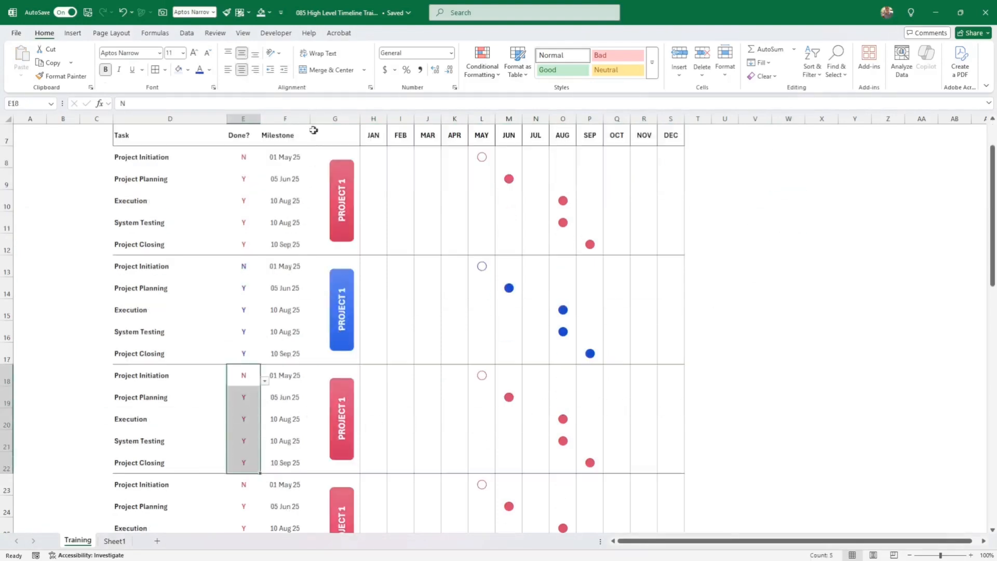
{"action": "left_click", "coordinate": [210, 70]}
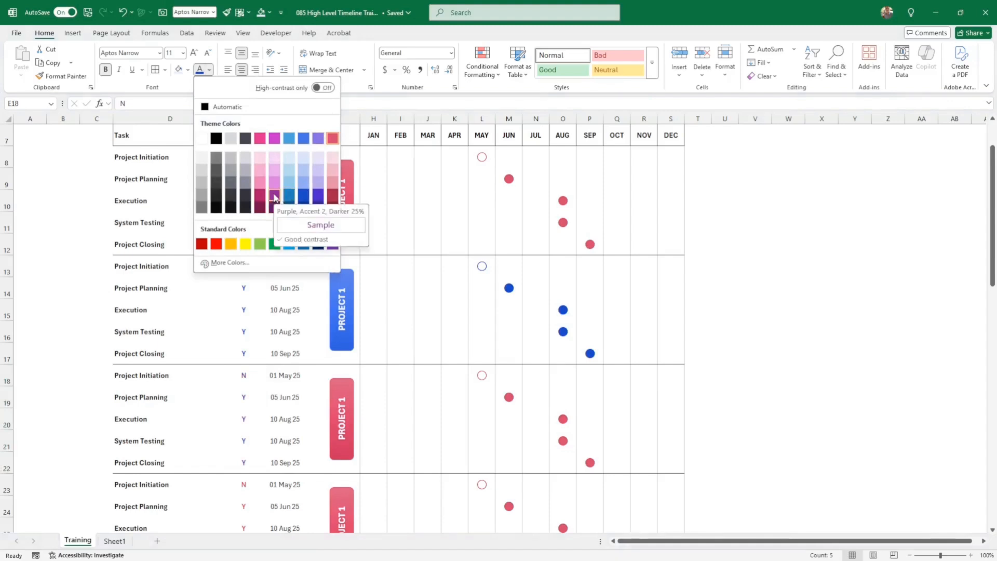
{"action": "left_click", "coordinate": [275, 137]}
- Give the third PROJECT 1 label a magenta shape style
{"action": "left_click", "coordinate": [353, 431]}
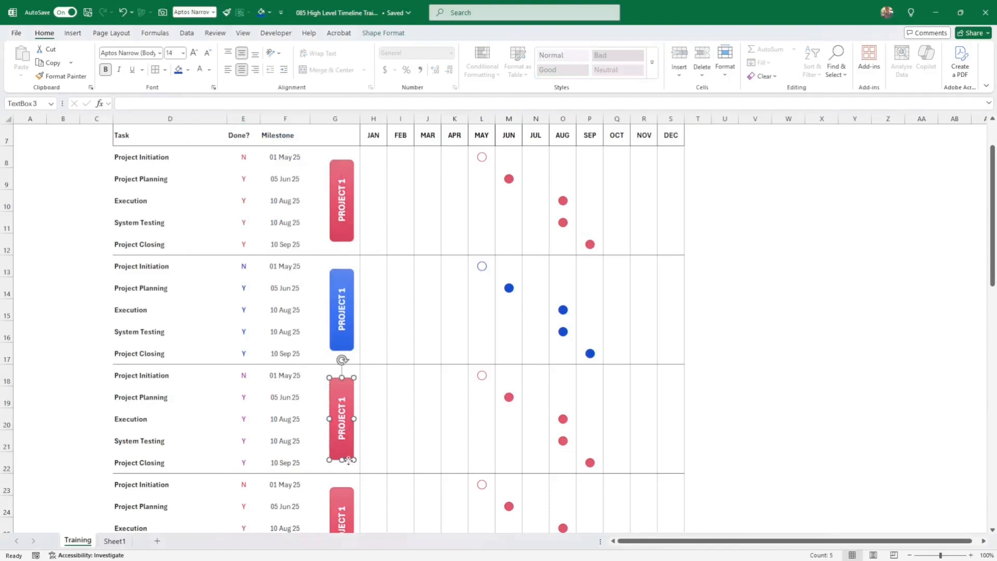
{"action": "left_click", "coordinate": [384, 34]}
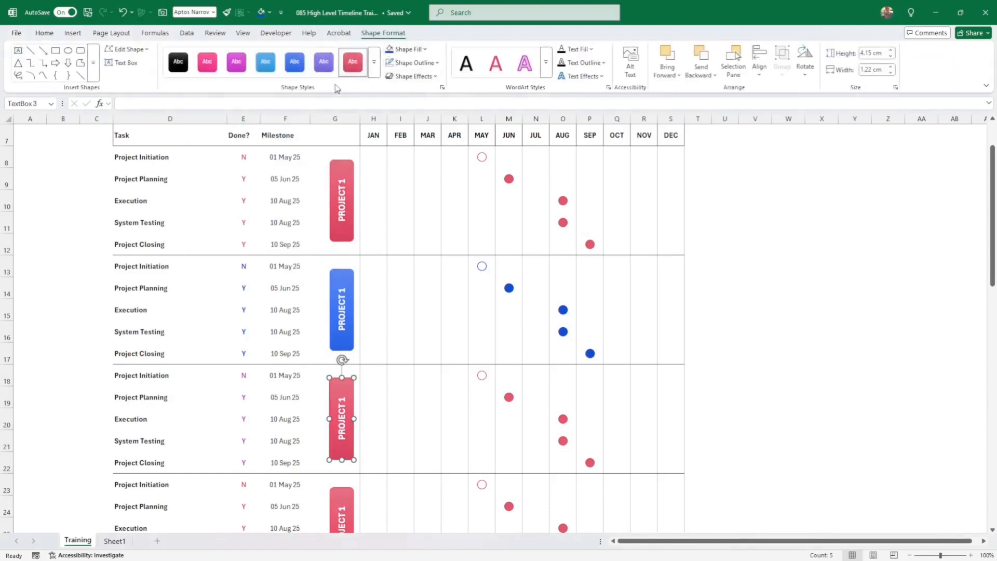
{"action": "left_click", "coordinate": [327, 70]}
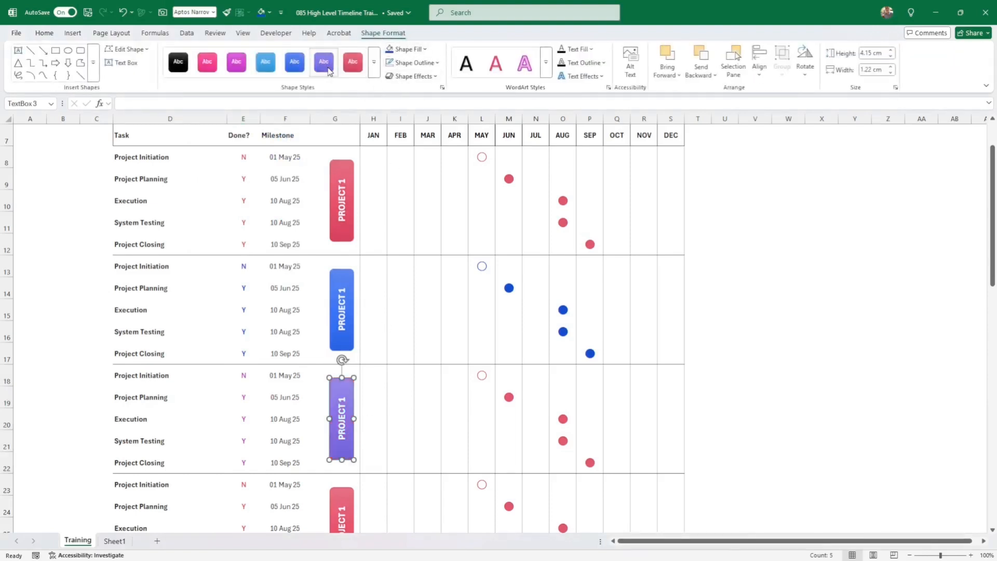
{"action": "left_click", "coordinate": [236, 65]}
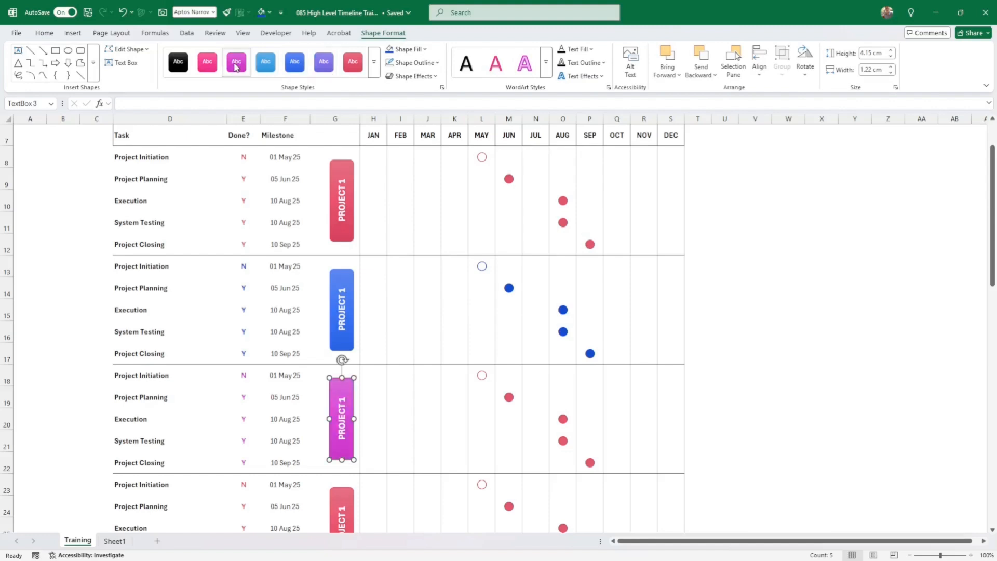
{"action": "left_click", "coordinate": [211, 64]}
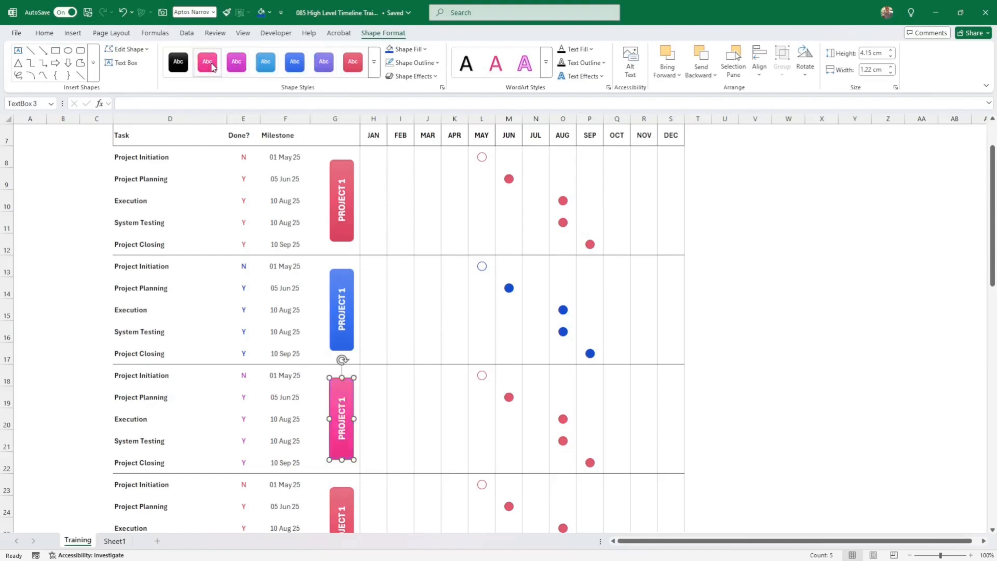
{"action": "left_click", "coordinate": [239, 68]}
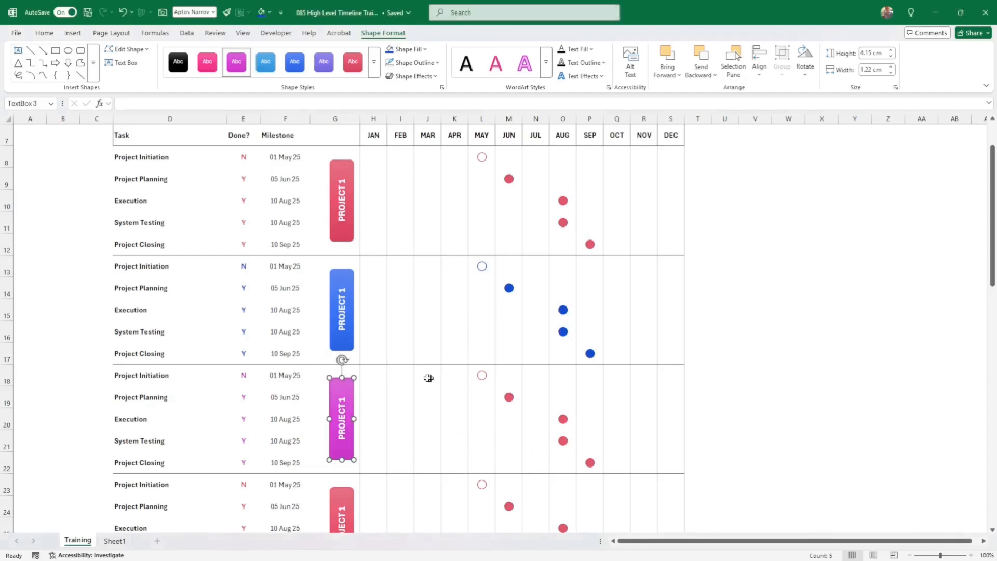
- Color the third block's milestone dots in H18:S22 dark purple
{"action": "left_click", "coordinate": [375, 373]}
{"action": "left_click_drag", "start_coordinate": [376, 373], "coordinate": [662, 463]}
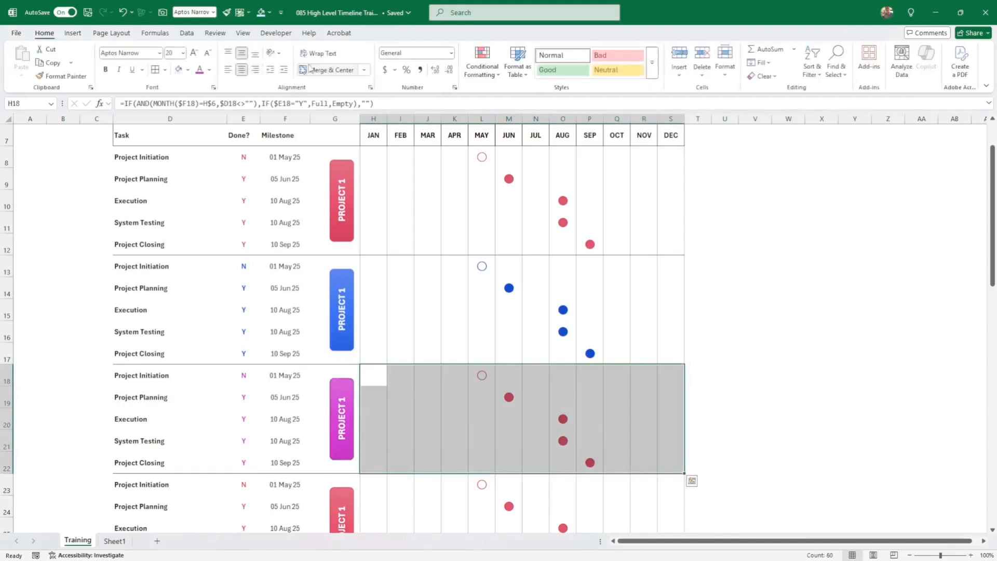
{"action": "left_click", "coordinate": [209, 69]}
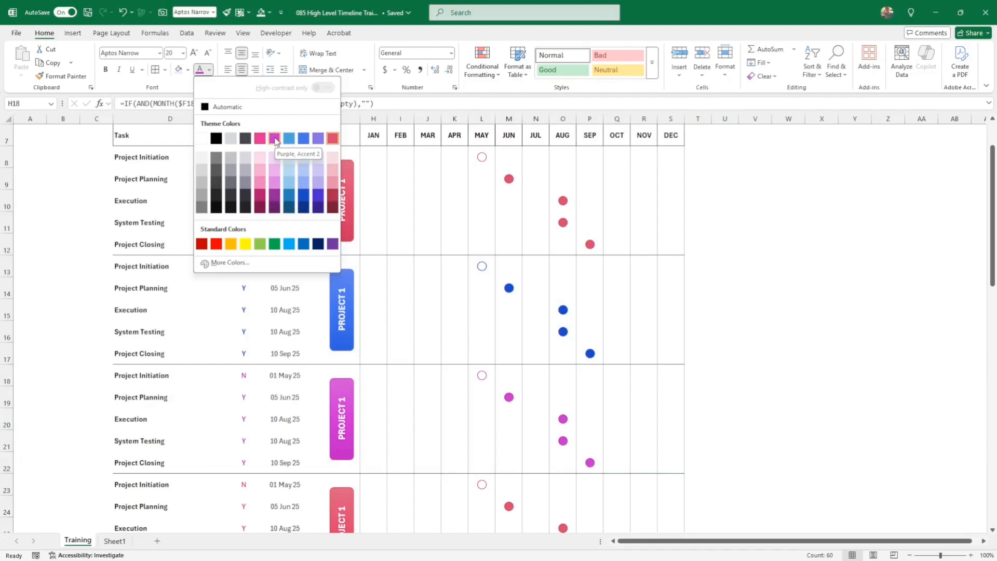
{"action": "left_click", "coordinate": [274, 208]}
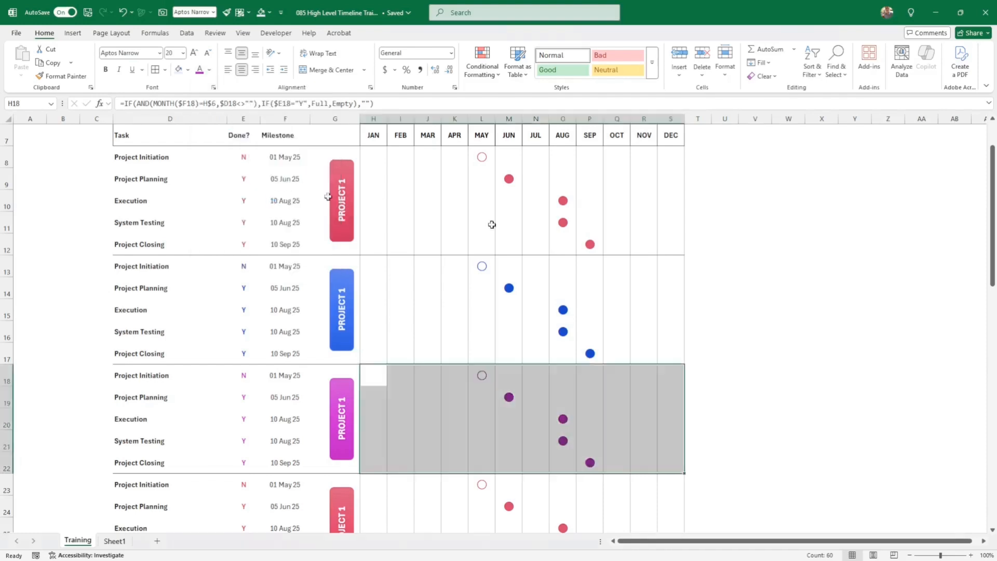
{"action": "left_click", "coordinate": [727, 334]}
- Color the fourth block's Done? values E23:E27 blue
{"action": "scroll", "coordinate": [732, 329], "scroll_direction": "down", "scroll_amount": 2}
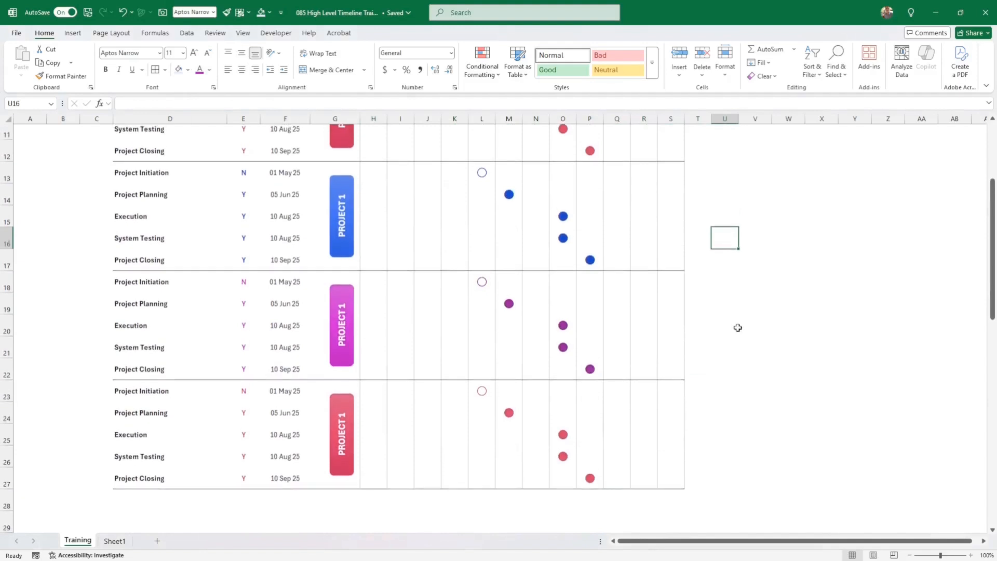
{"action": "scroll", "coordinate": [737, 328], "scroll_direction": "down", "scroll_amount": 1}
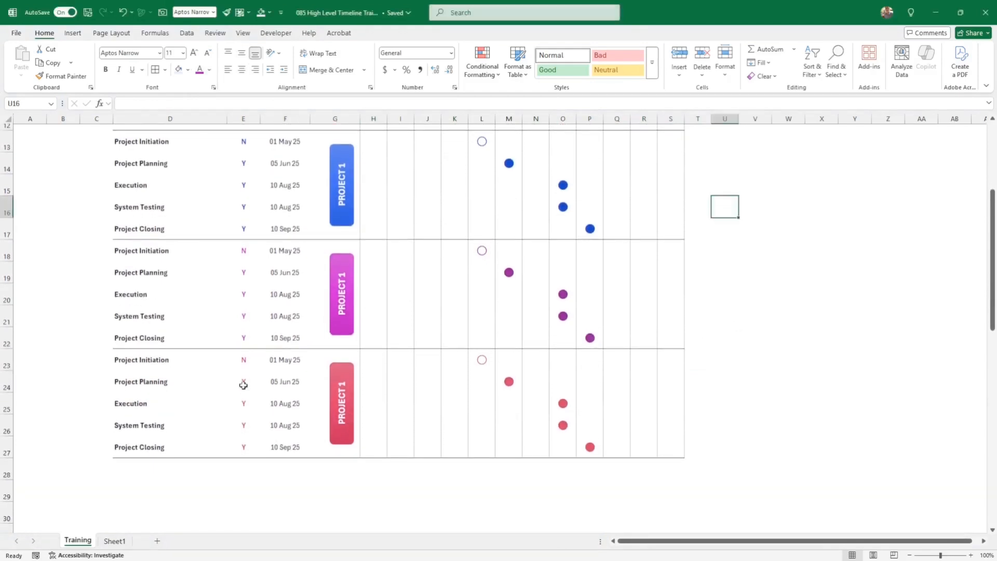
{"action": "left_click_drag", "start_coordinate": [243, 359], "coordinate": [241, 443]}
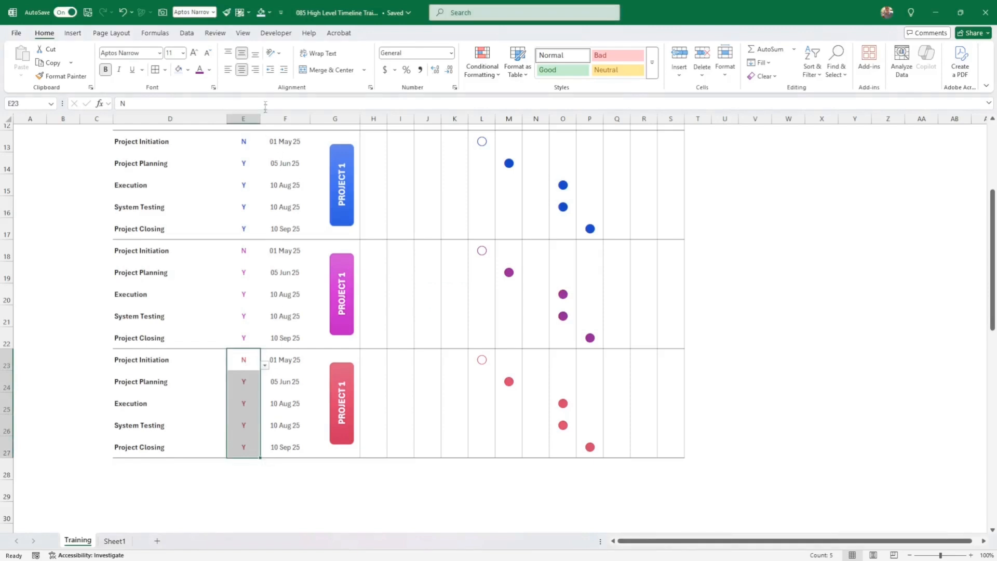
{"action": "left_click", "coordinate": [209, 70]}
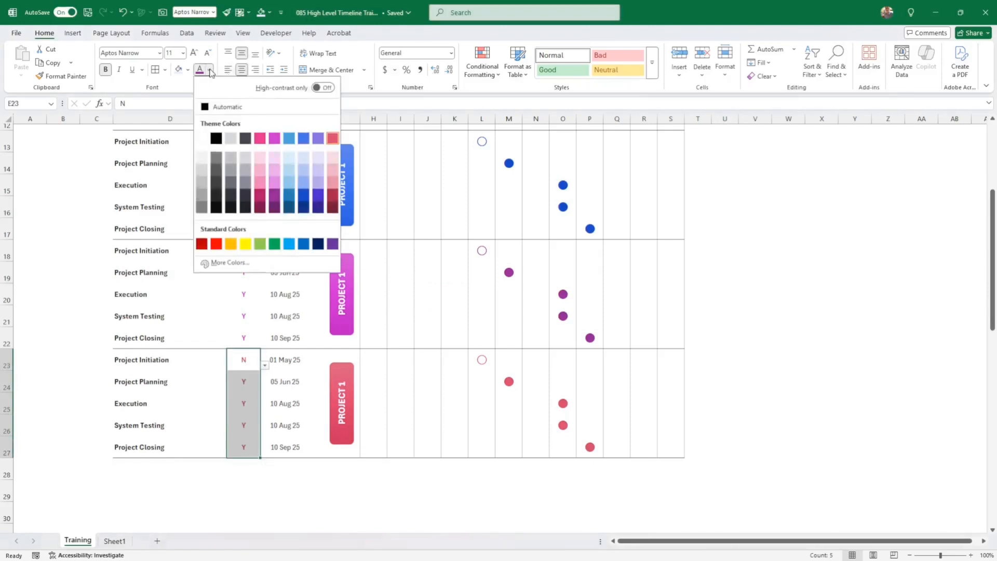
{"action": "left_click", "coordinate": [286, 192]}
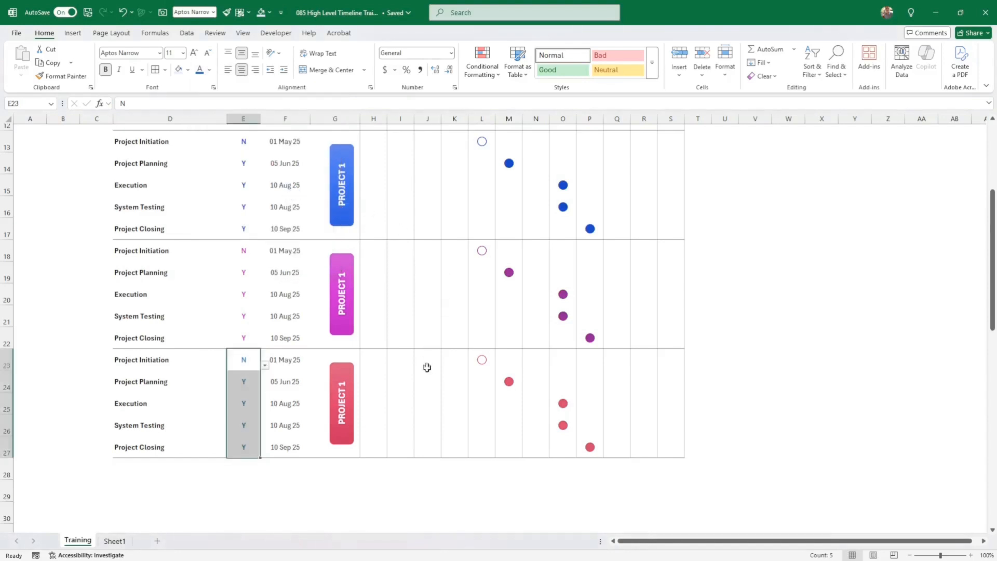
- Give the fourth PROJECT 1 label a light-blue shape style and color dots H23:S27 blue
{"action": "left_click", "coordinate": [353, 385]}
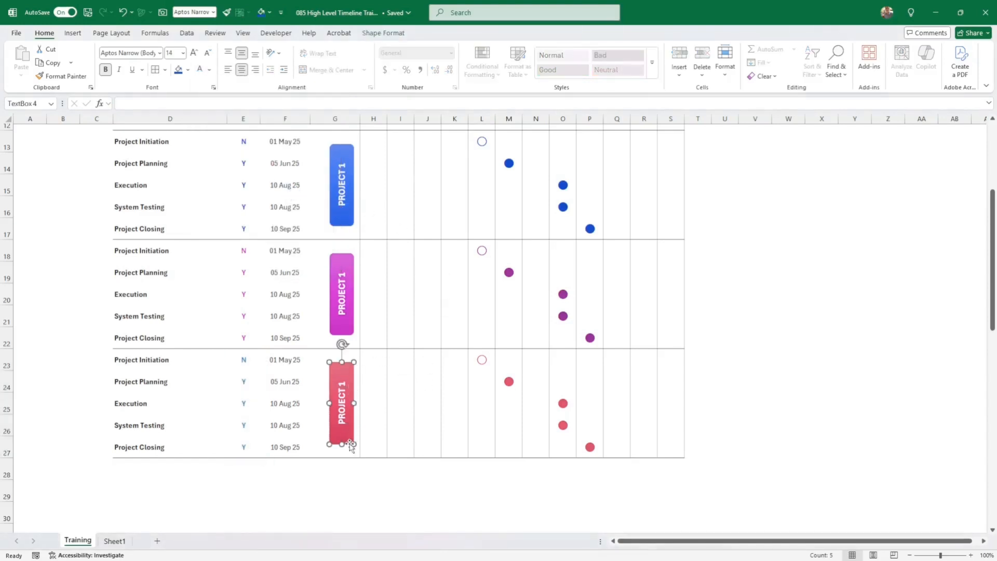
{"action": "left_click", "coordinate": [398, 31]}
{"action": "left_click", "coordinate": [265, 61]}
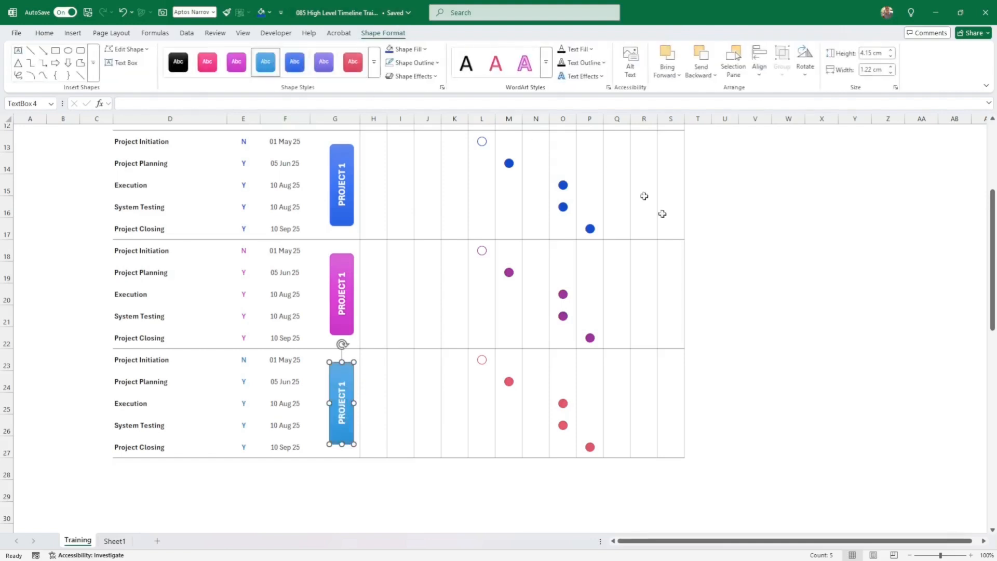
{"action": "left_click_drag", "start_coordinate": [384, 359], "coordinate": [668, 438]}
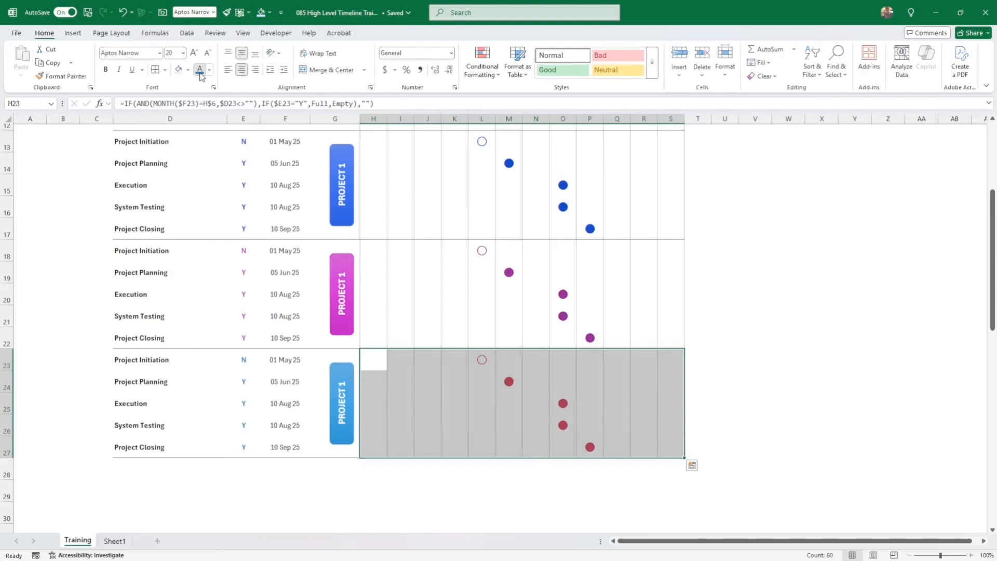
{"action": "left_click", "coordinate": [199, 69]}
{"action": "left_click", "coordinate": [778, 340]}
- Change the blue block's label to PROJECT 2
{"action": "scroll", "coordinate": [444, 301], "scroll_direction": "up", "scroll_amount": 1}
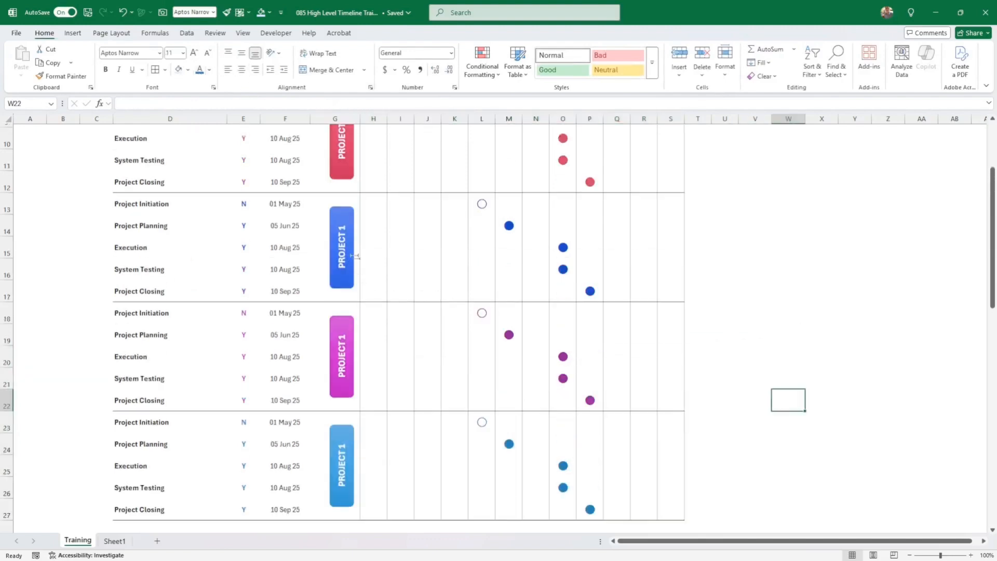
{"action": "left_click", "coordinate": [342, 227]}
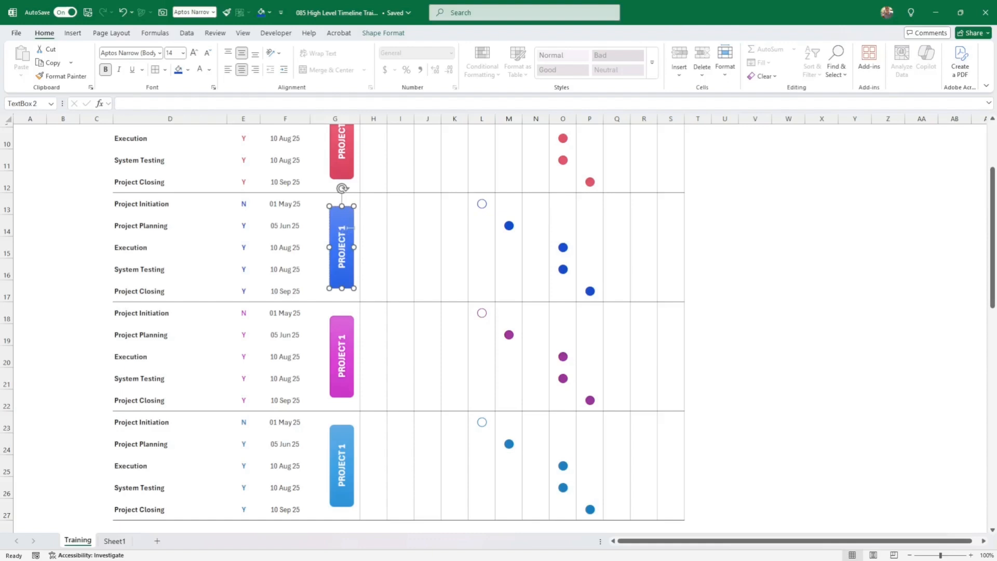
{"action": "type", "text": "2"}
{"action": "key", "text": "Delete"}
- Change the magenta block's label to PROJECT 3 and return to the top
{"action": "left_click", "coordinate": [342, 336]}
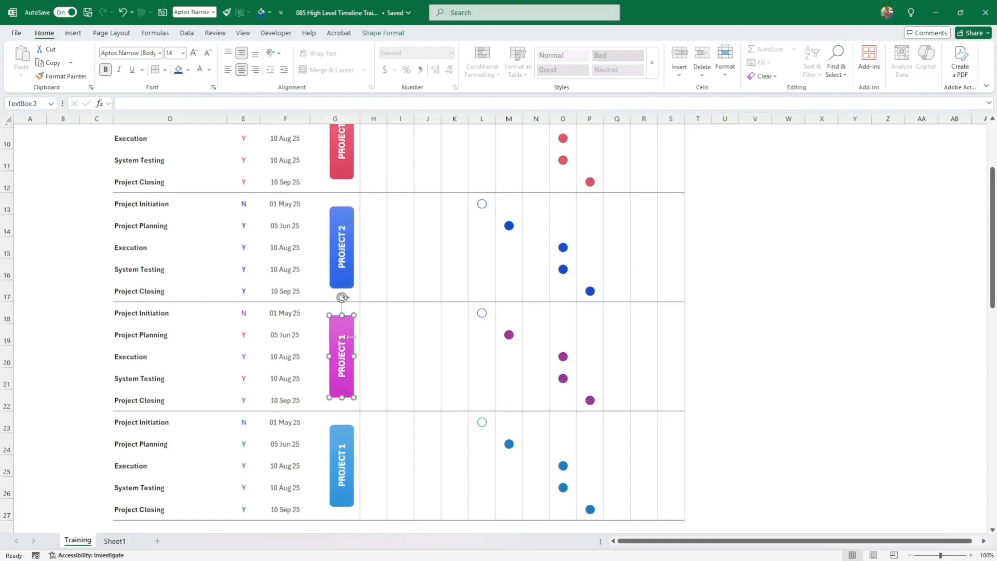
{"action": "left_click", "coordinate": [354, 334]}
{"action": "key", "text": "BackSpace"}
{"action": "type", "text": "3"}
{"action": "left_click", "coordinate": [852, 288]}
{"action": "scroll", "coordinate": [864, 274], "scroll_direction": "up", "scroll_amount": 1}
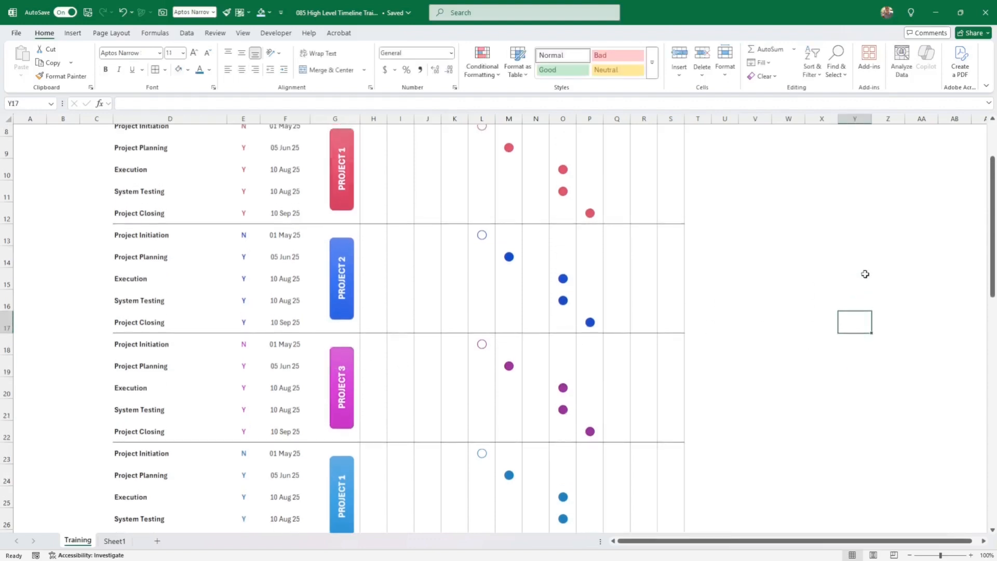
{"action": "scroll", "coordinate": [836, 276], "scroll_direction": "up", "scroll_amount": 3}
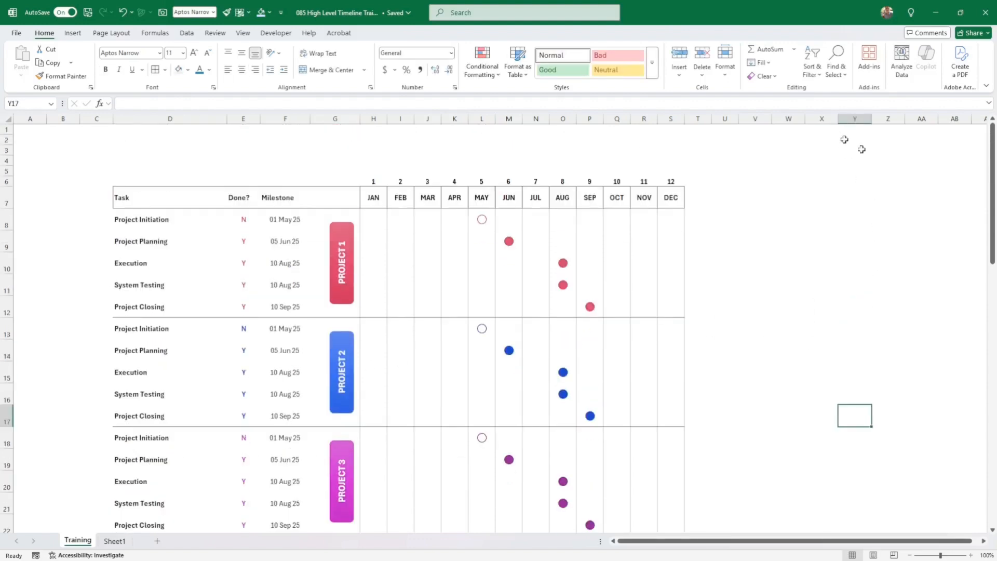
- Draw a text box across the top of the timeline, above the month numbers
{"action": "left_click", "coordinate": [71, 34]}
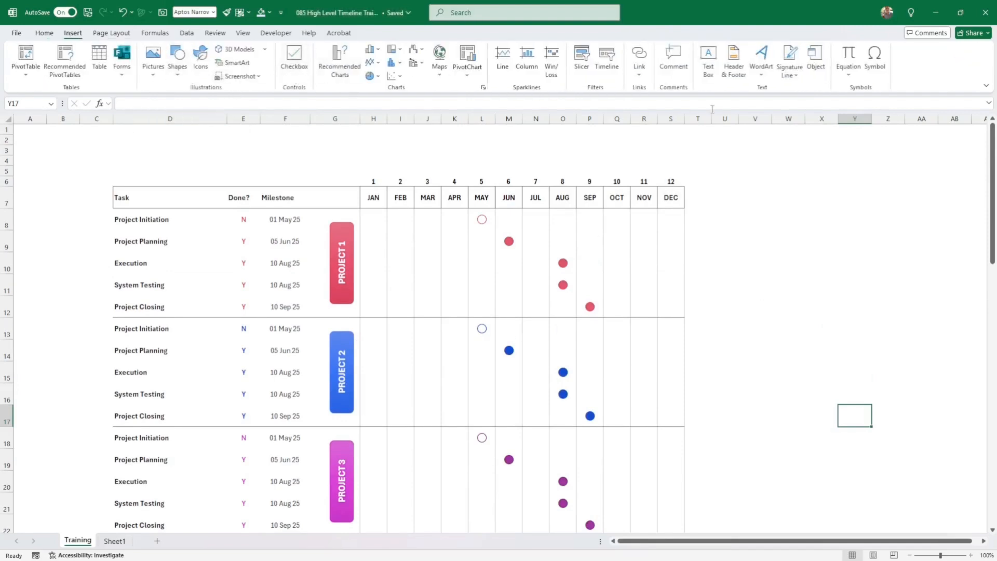
{"action": "left_click", "coordinate": [708, 65]}
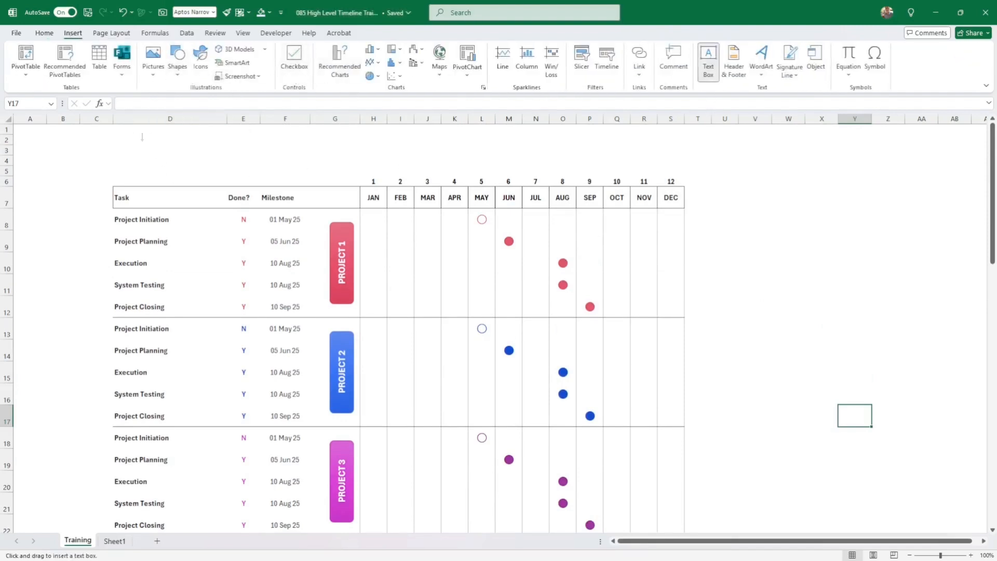
{"action": "left_click_drag", "start_coordinate": [118, 129], "coordinate": [693, 201]}
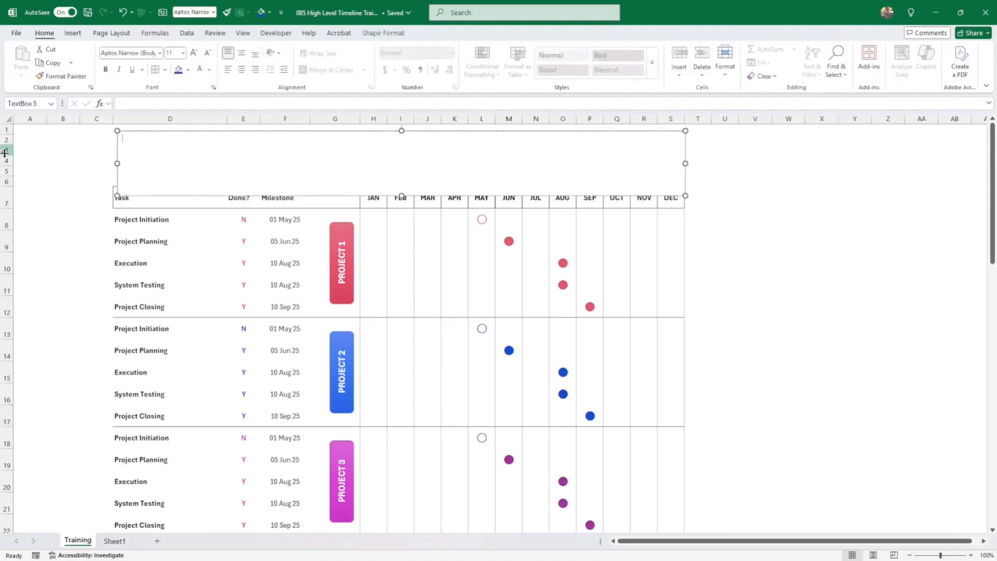
{"action": "left_click_drag", "start_coordinate": [5, 155], "coordinate": [6, 176]}
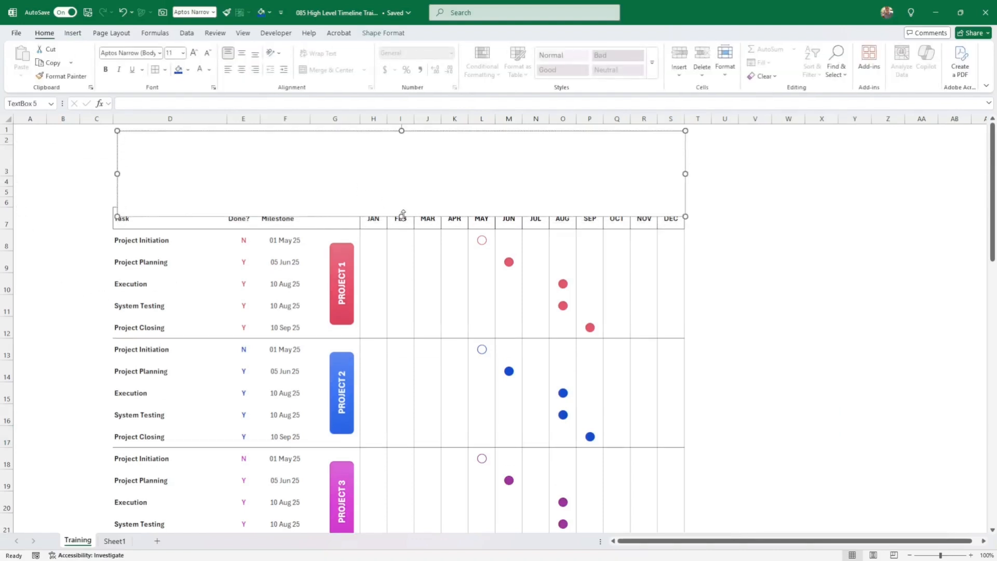
{"action": "left_click_drag", "start_coordinate": [403, 214], "coordinate": [409, 182]}
{"action": "left_click", "coordinate": [393, 174]}
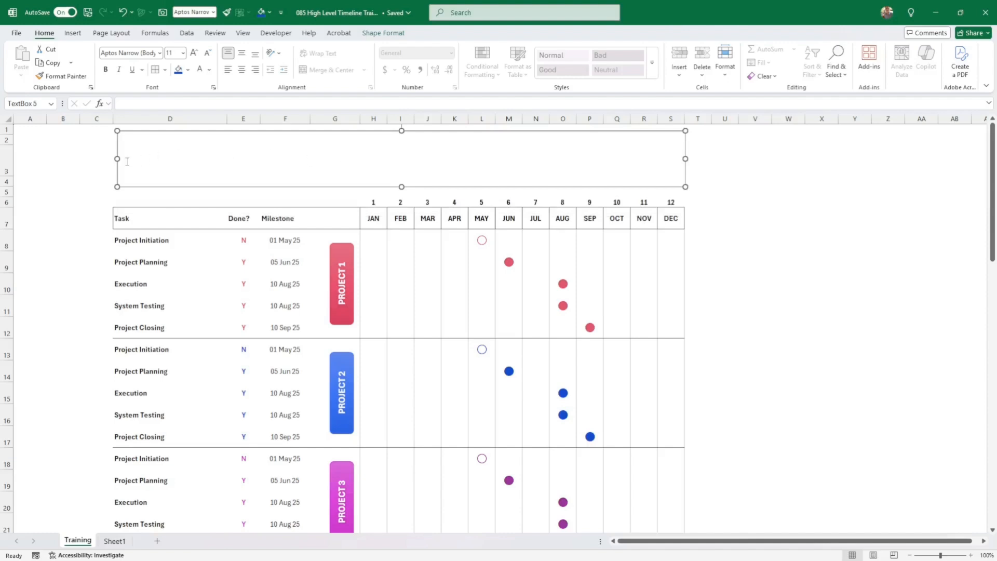
{"action": "left_click_drag", "start_coordinate": [117, 159], "coordinate": [116, 159]}
- Change the text box's shape to a rounded rectangle
{"action": "left_click", "coordinate": [383, 33]}
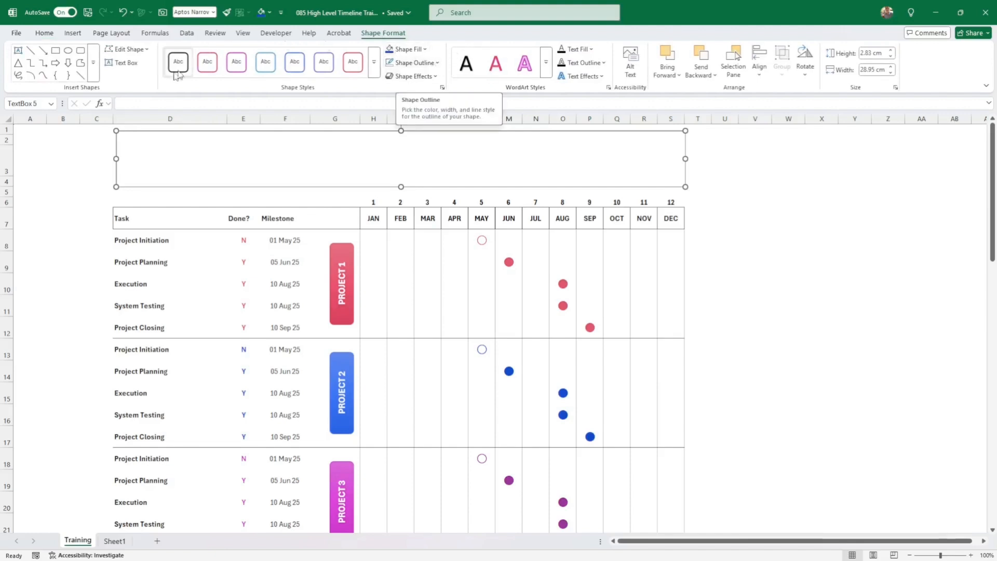
{"action": "left_click", "coordinate": [127, 49]}
{"action": "mouse_move", "coordinate": [160, 65]}
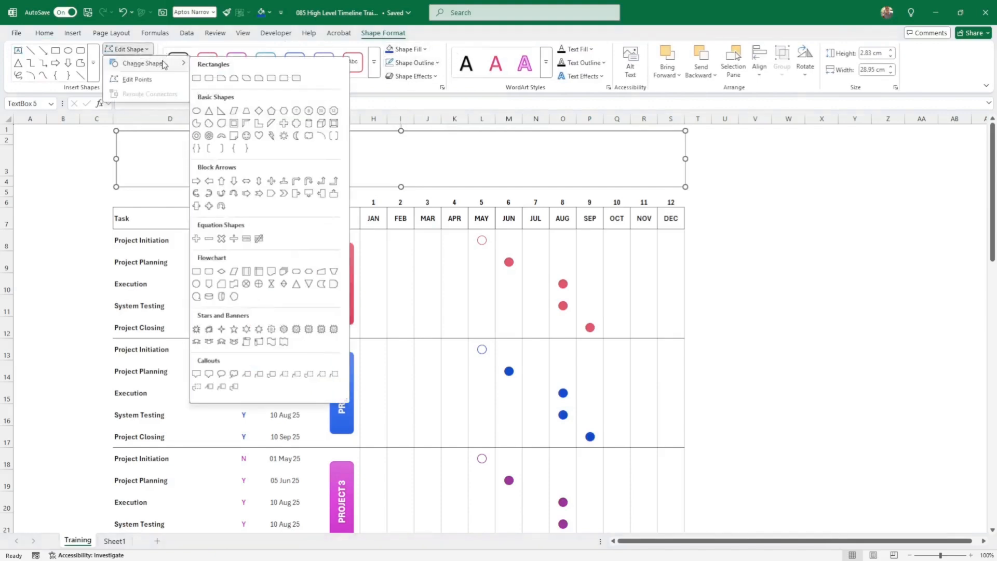
{"action": "left_click", "coordinate": [209, 271]}
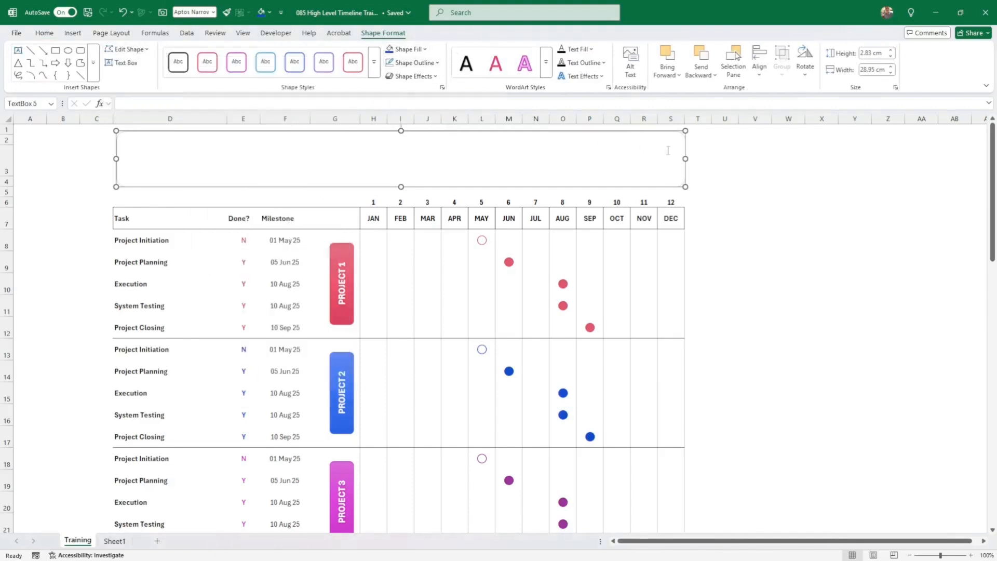
- Start typing the banner title 'PROJECT OVER' in the box
{"action": "left_click", "coordinate": [724, 193]}
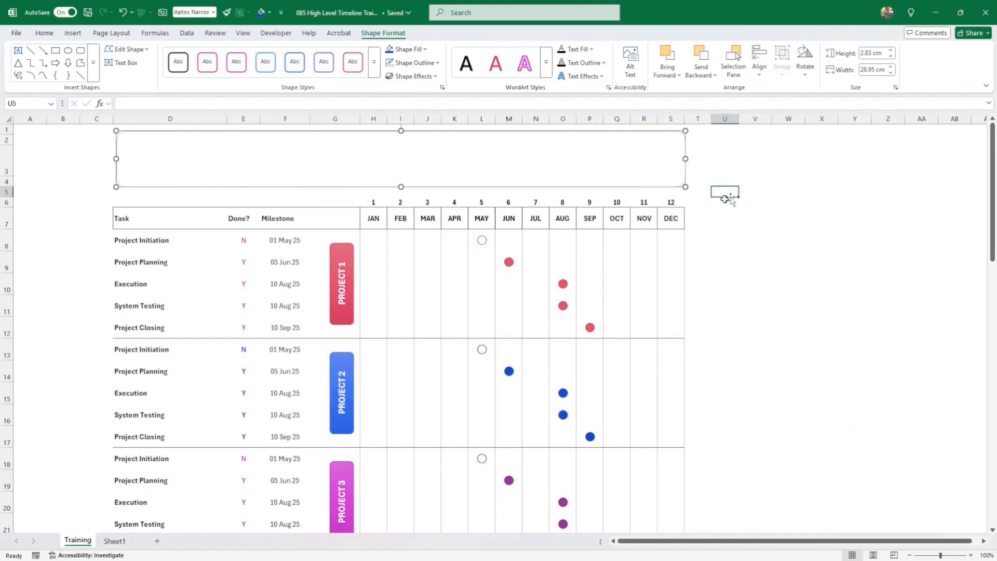
{"action": "left_click", "coordinate": [586, 171]}
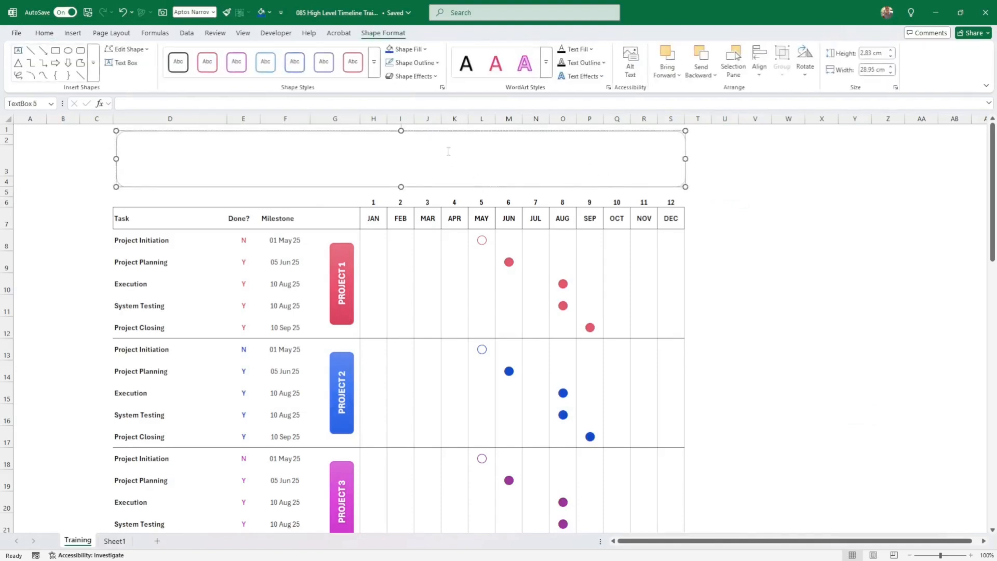
{"action": "type", "text": "PROJECT OVERVIEW"}
- Apply a blue shape style to the banner and centre its title vertically and horizontally
{"action": "left_click", "coordinate": [747, 168]}
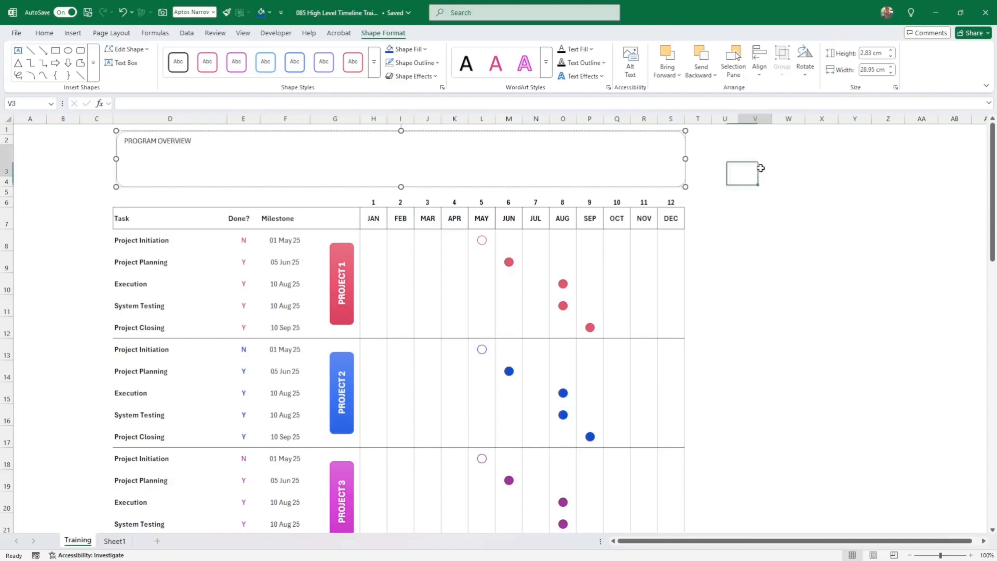
{"action": "left_click", "coordinate": [656, 169]}
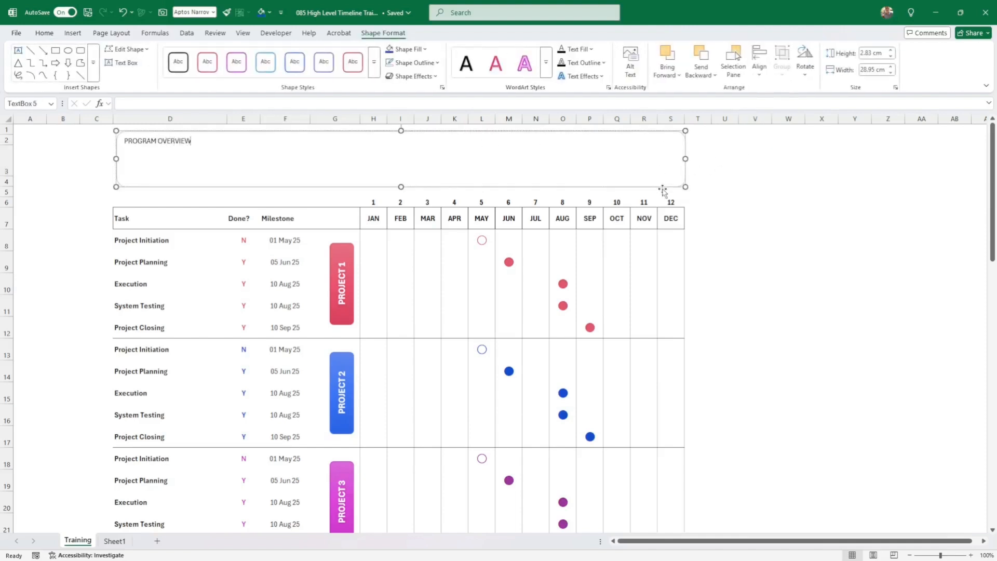
{"action": "left_click", "coordinate": [374, 73]}
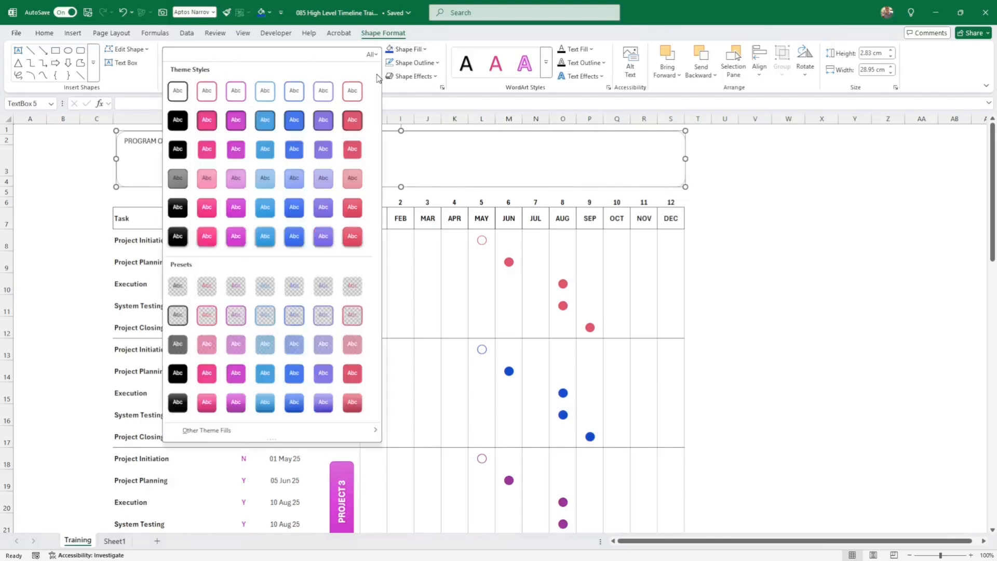
{"action": "left_click", "coordinate": [296, 237]}
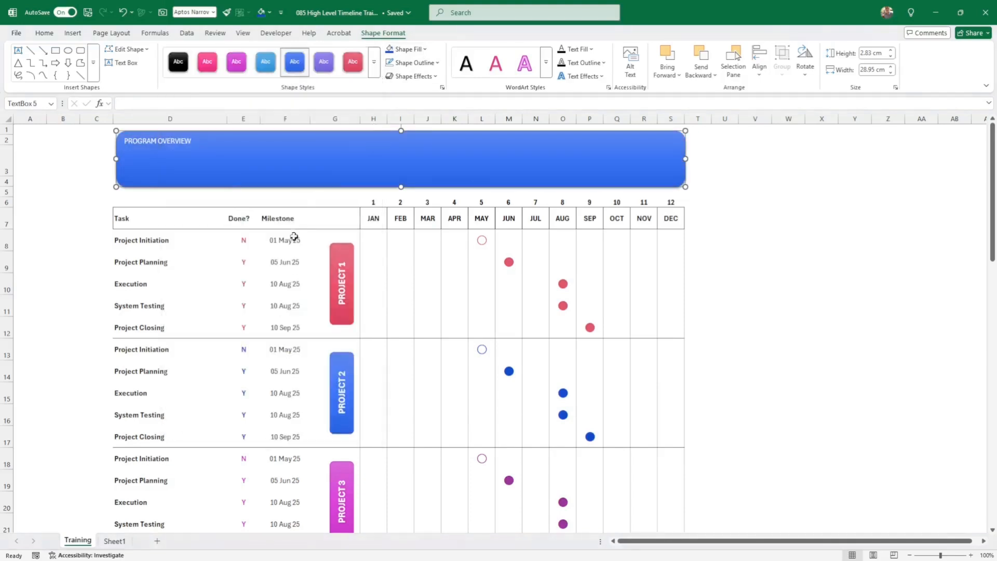
{"action": "left_click", "coordinate": [45, 34]}
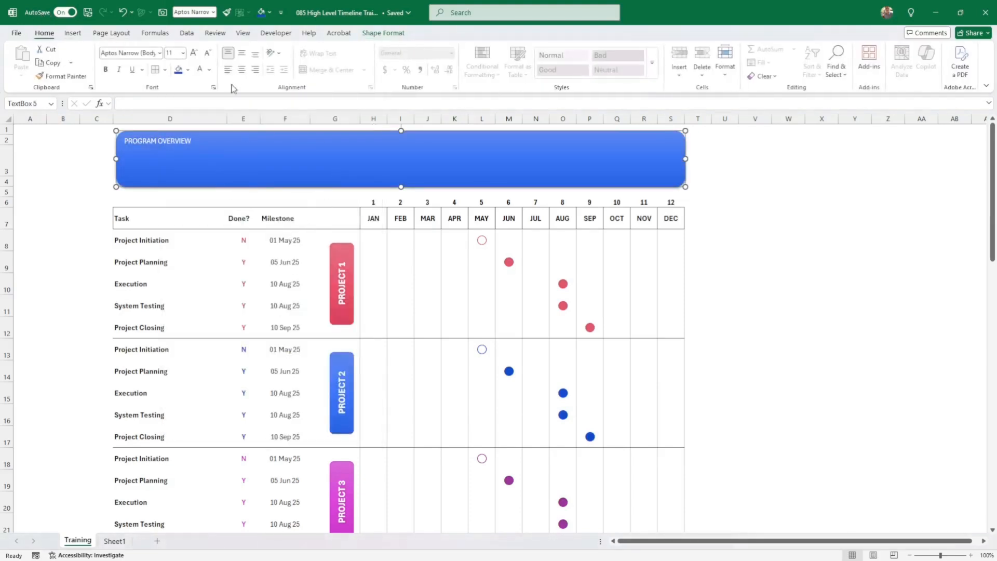
{"action": "left_click", "coordinate": [242, 53]}
{"action": "left_click", "coordinate": [241, 69]}
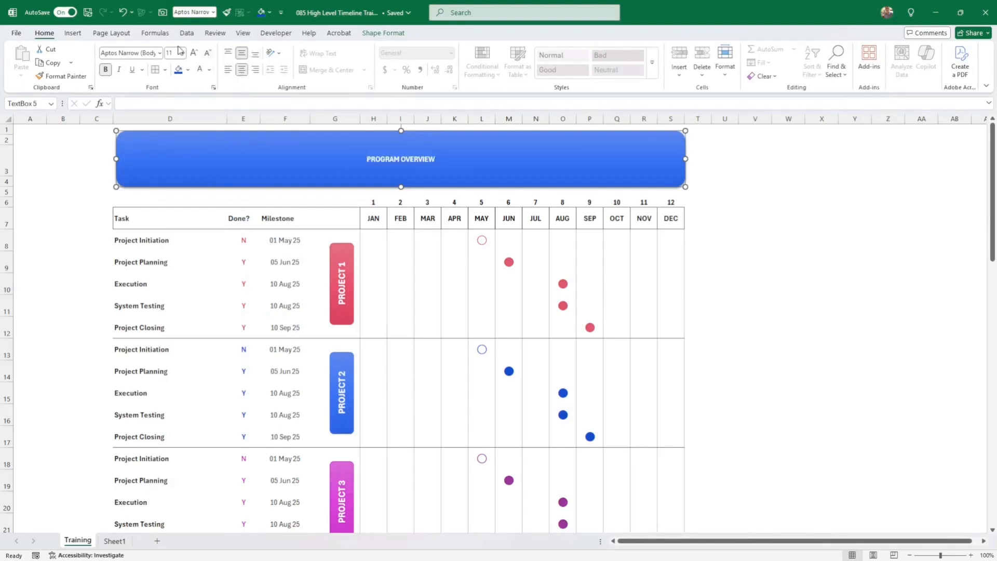
- Set the banner title to Bebas Neue at 44 pt with bold turned off
{"action": "left_click", "coordinate": [194, 53]}
{"action": "left_click", "coordinate": [195, 53]}
{"action": "left_click", "coordinate": [194, 53]}
{"action": "left_click", "coordinate": [194, 52]}
{"action": "left_click", "coordinate": [194, 53]}
{"action": "left_click", "coordinate": [194, 53]}
{"action": "left_click", "coordinate": [194, 53]}
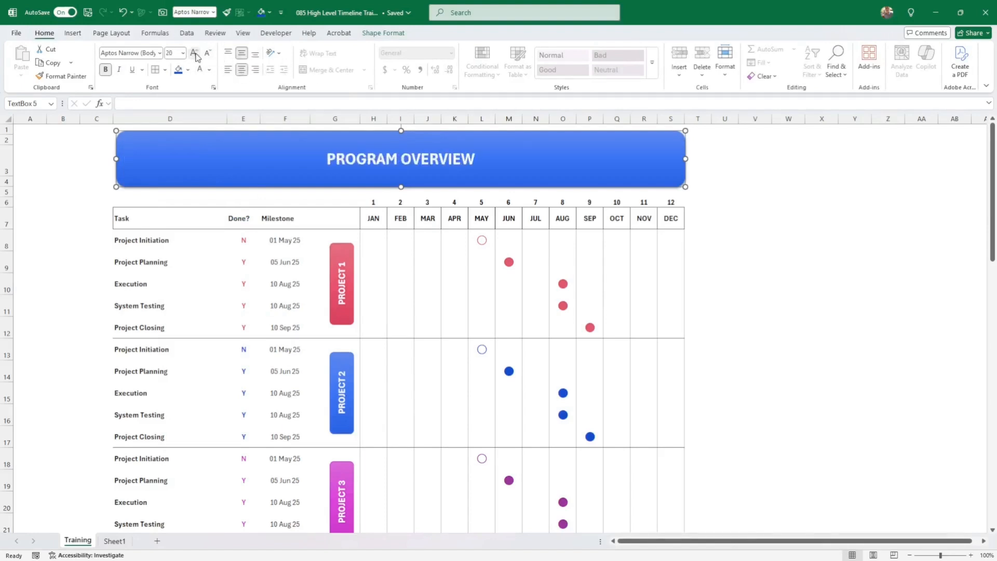
{"action": "left_click", "coordinate": [159, 53]}
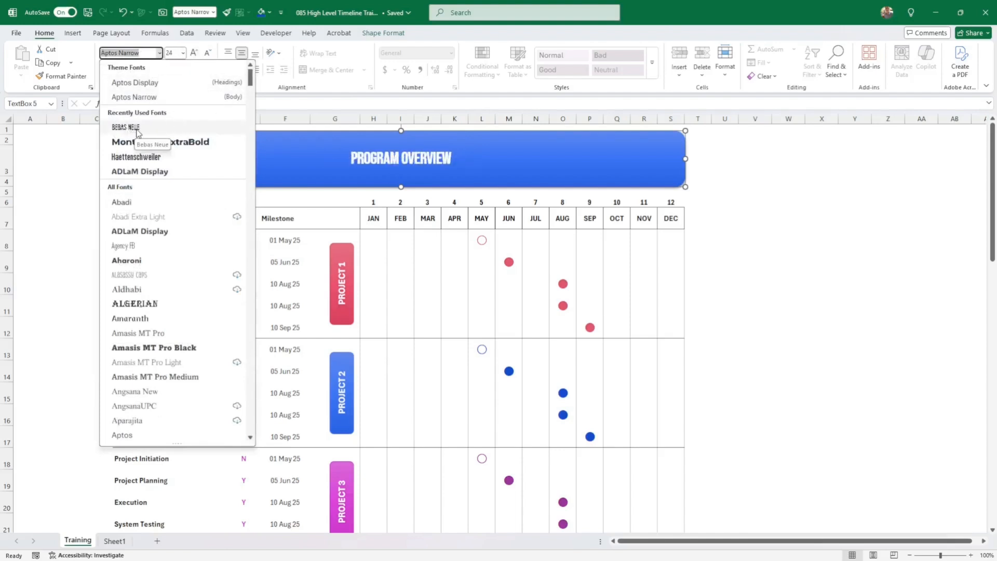
{"action": "left_click", "coordinate": [137, 130]}
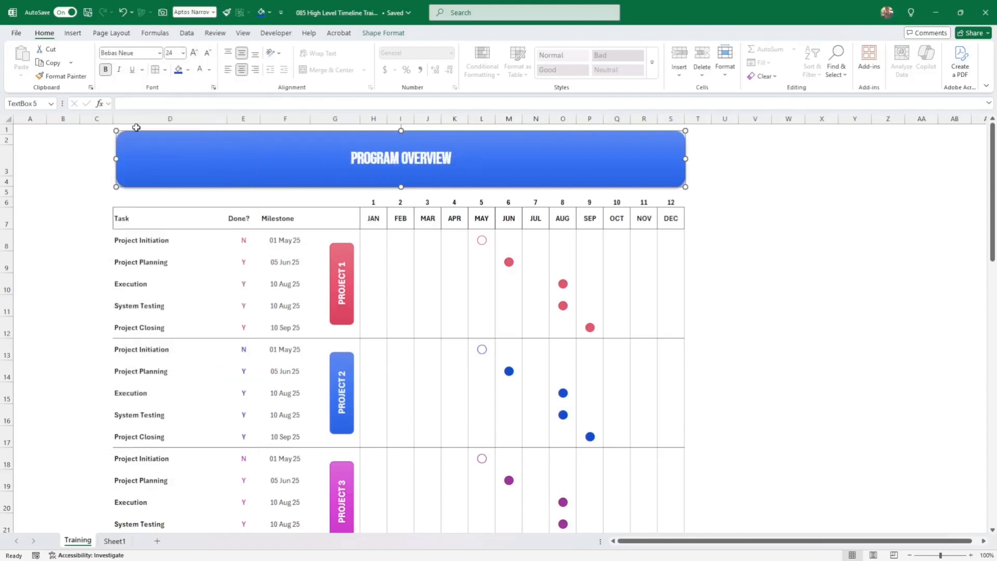
{"action": "left_click", "coordinate": [194, 53]}
{"action": "left_click", "coordinate": [193, 53]}
{"action": "left_click", "coordinate": [194, 53]}
{"action": "left_click", "coordinate": [194, 53]}
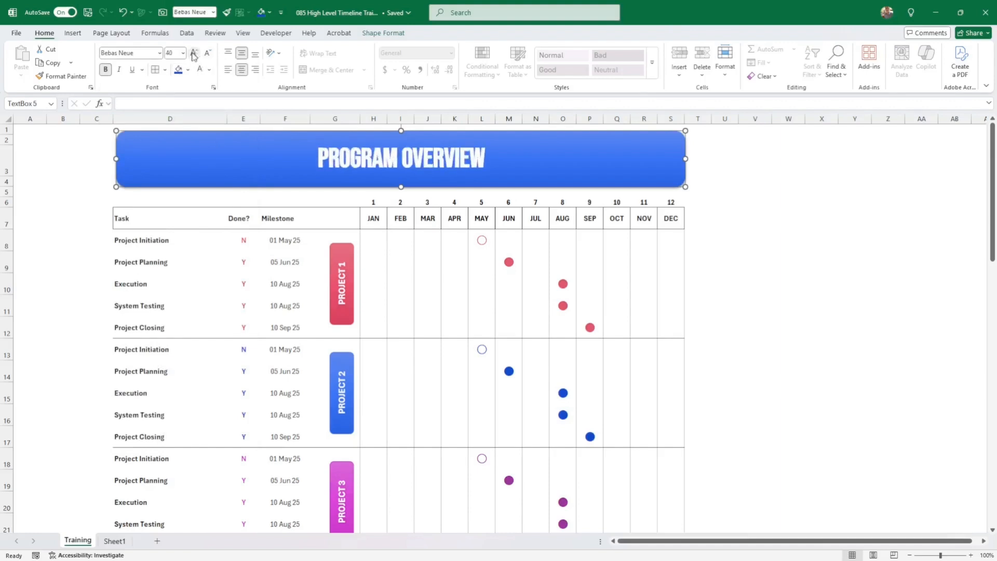
{"action": "left_click", "coordinate": [105, 70]}
{"action": "left_click", "coordinate": [193, 53]}
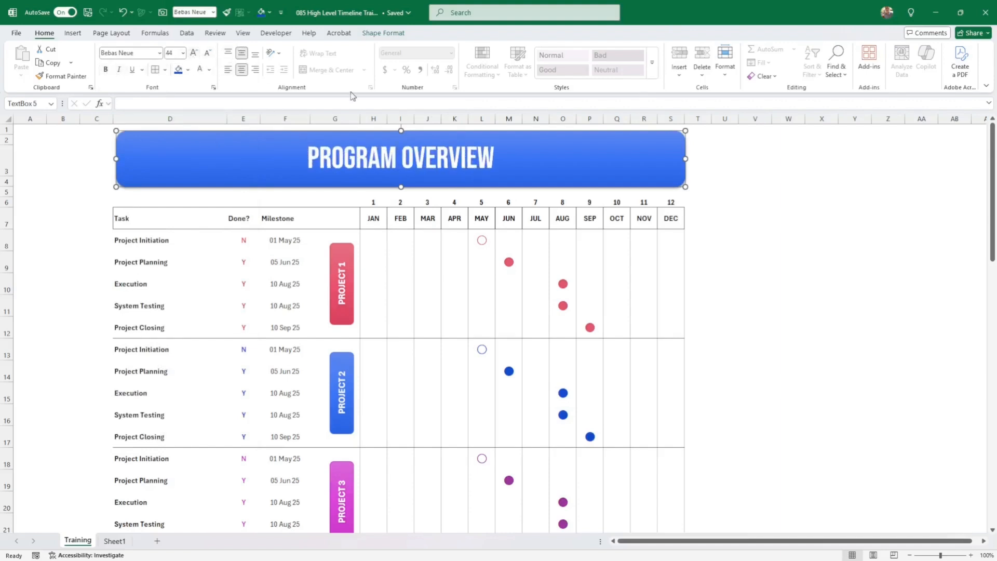
{"action": "left_click", "coordinate": [697, 193]}
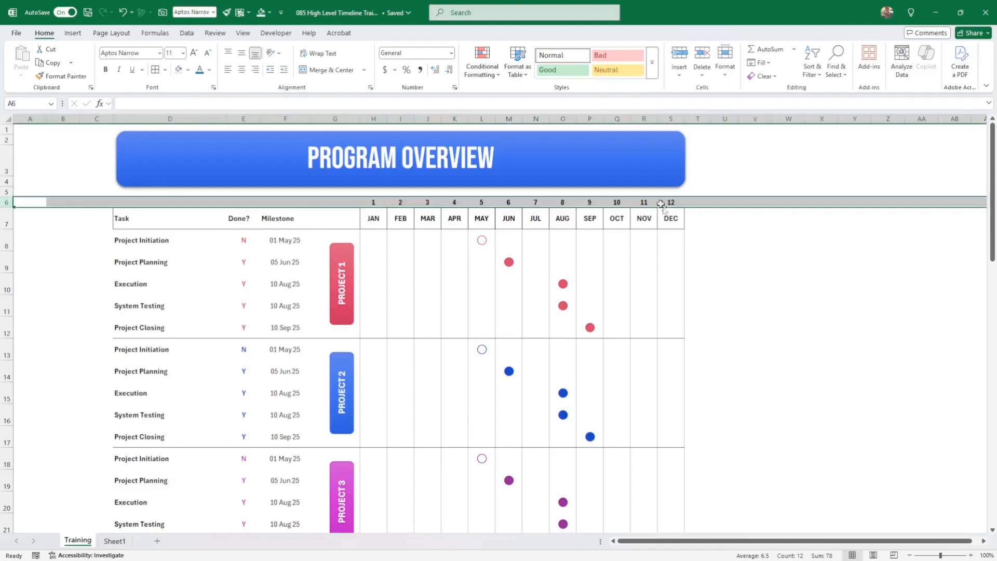
- Group the month-number row 6 and collapse it with the outline minus button
{"action": "right_click", "coordinate": [187, 35]}
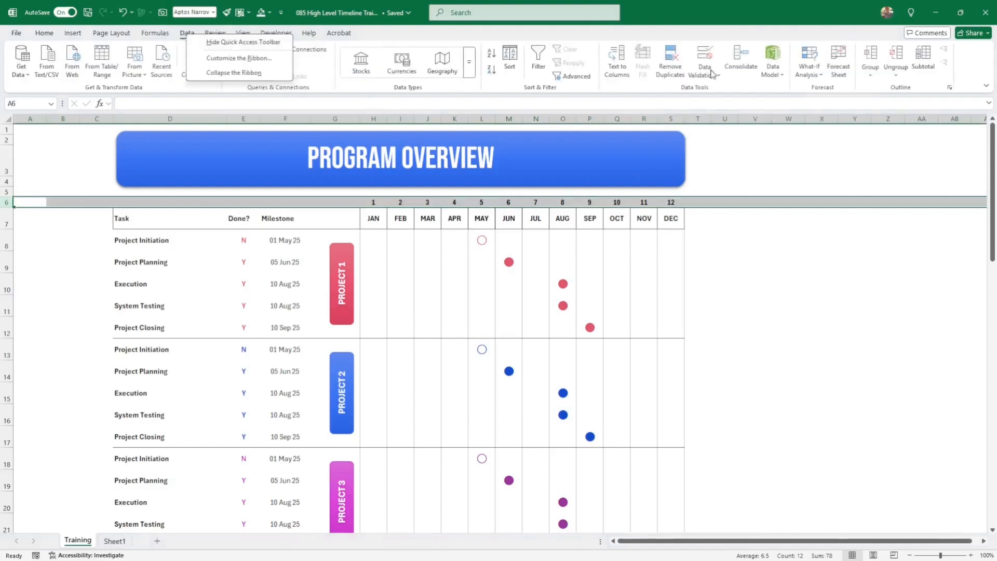
{"action": "key", "text": "Escape"}
{"action": "left_click", "coordinate": [870, 57]}
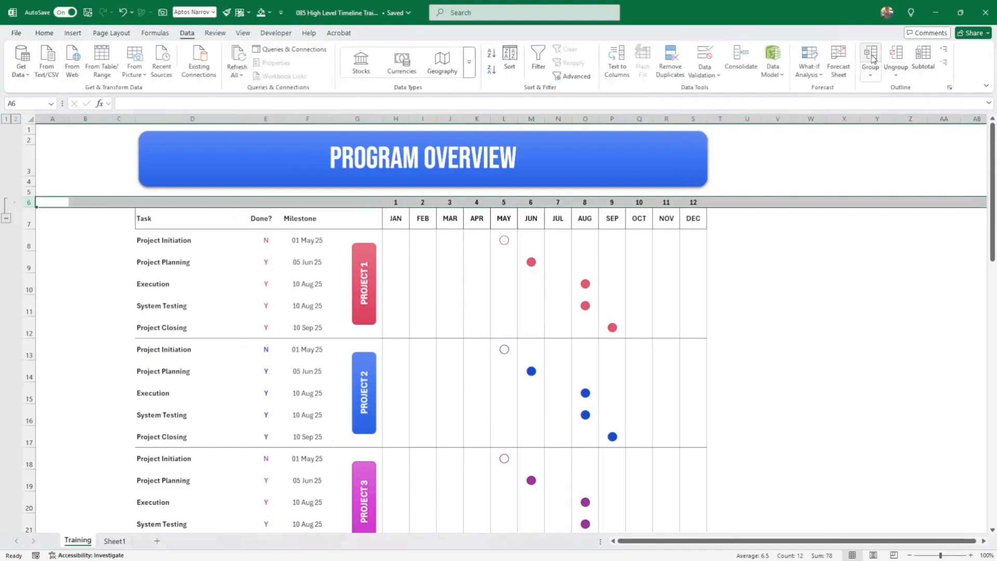
{"action": "left_click", "coordinate": [7, 218]}
{"action": "left_click", "coordinate": [77, 245]}
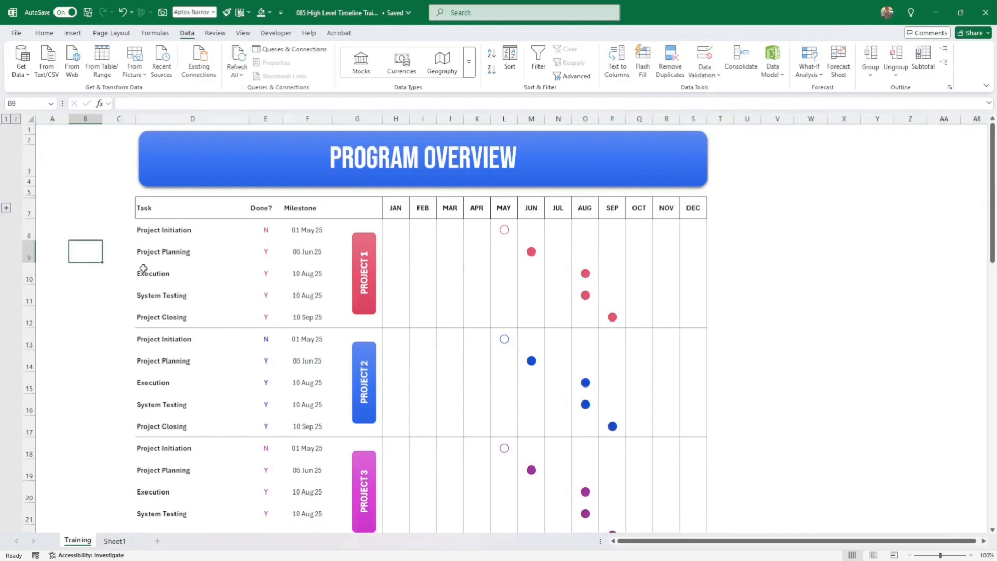
{"action": "scroll", "coordinate": [151, 268], "scroll_direction": "down", "scroll_amount": 2}
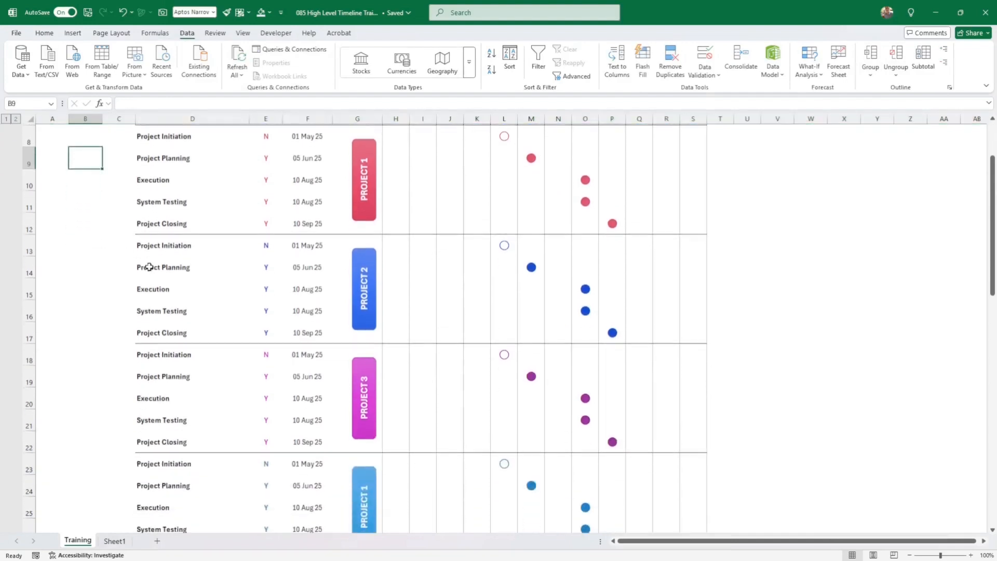
{"action": "scroll", "coordinate": [151, 264], "scroll_direction": "up", "scroll_amount": 2}
- Give the Task column D7:D27 a grey left border through More Borders
{"action": "left_click", "coordinate": [165, 207]}
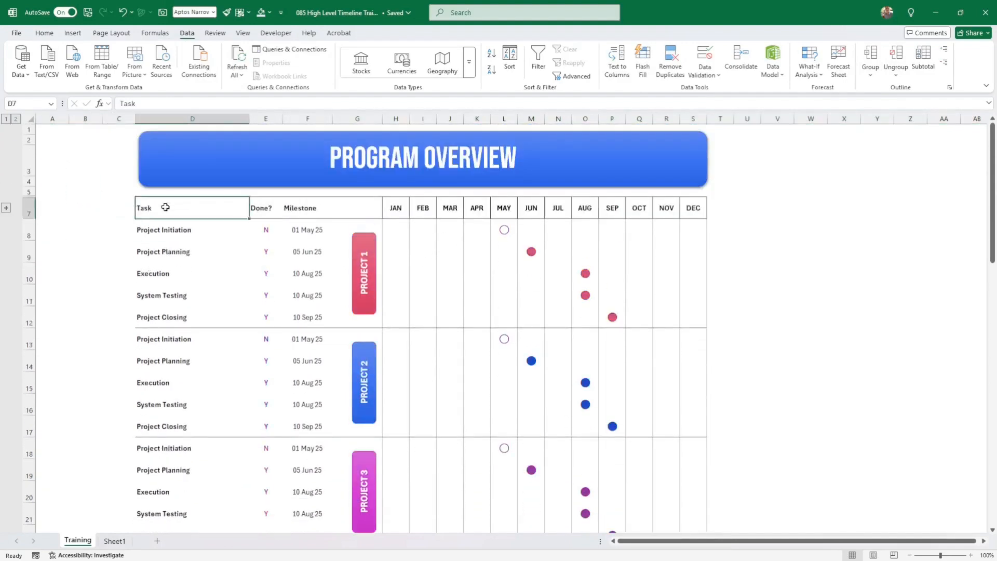
{"action": "left_click_drag", "start_coordinate": [166, 207], "coordinate": [178, 492]}
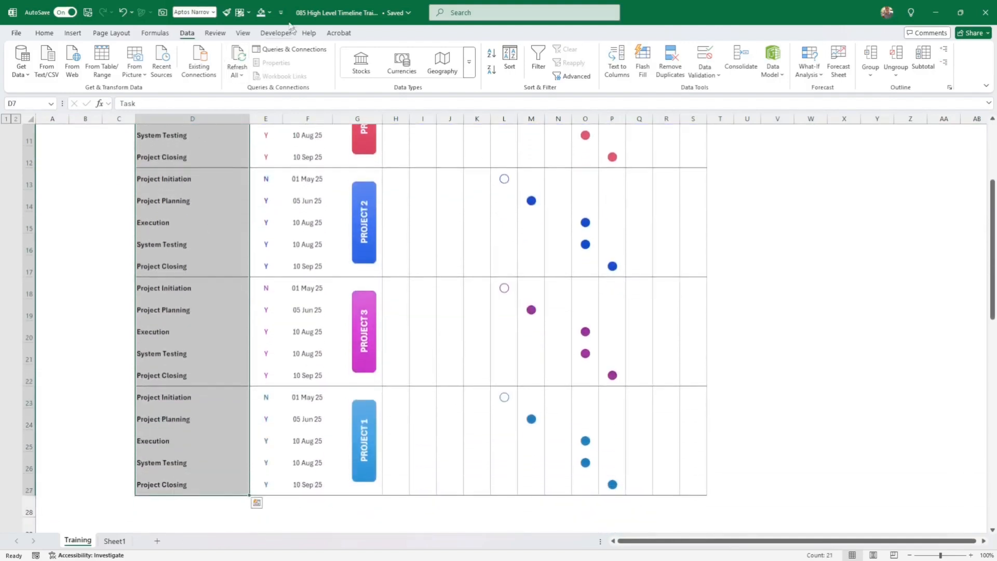
{"action": "left_click", "coordinate": [46, 36]}
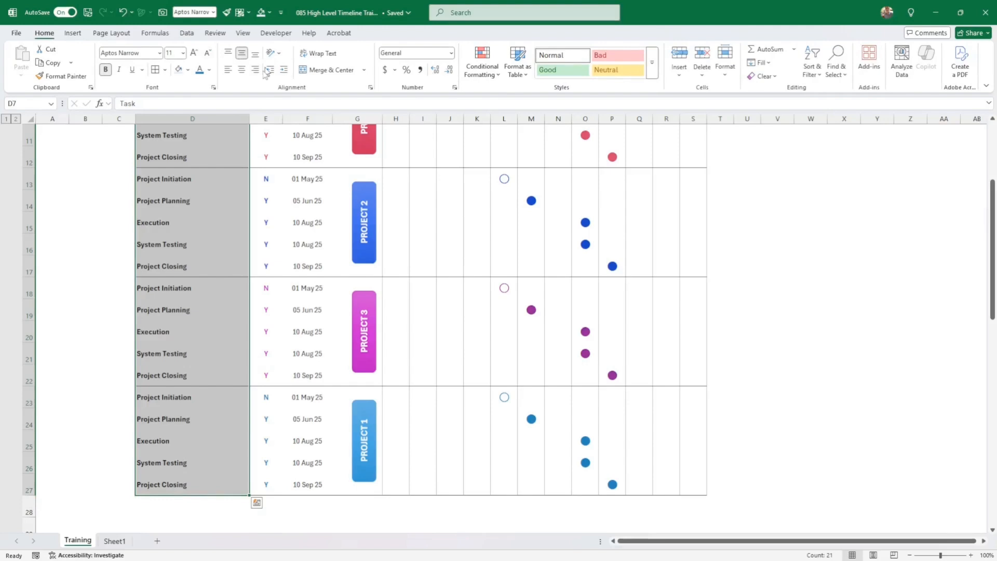
{"action": "left_click", "coordinate": [165, 69]}
{"action": "left_click", "coordinate": [190, 381]}
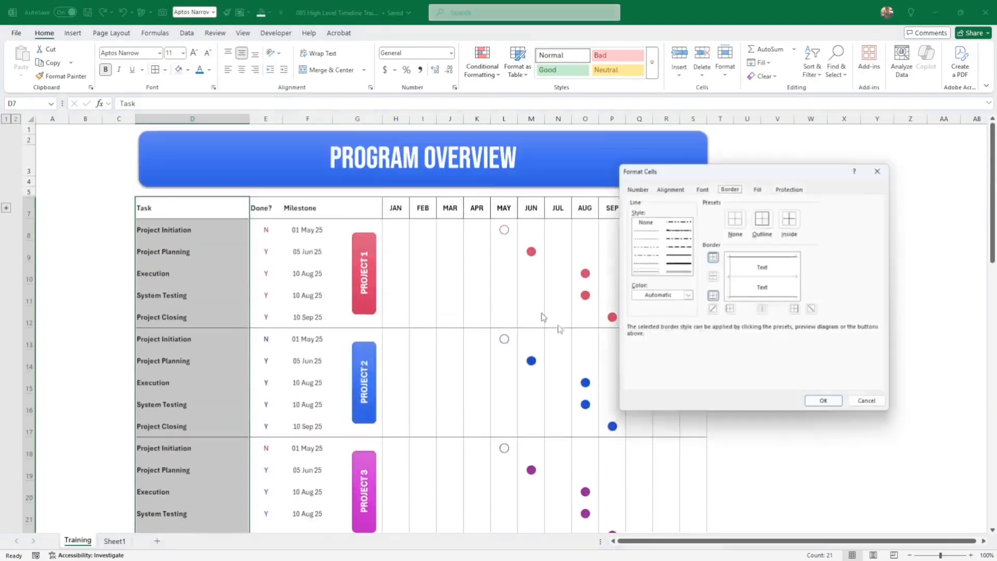
{"action": "left_click", "coordinate": [688, 295]}
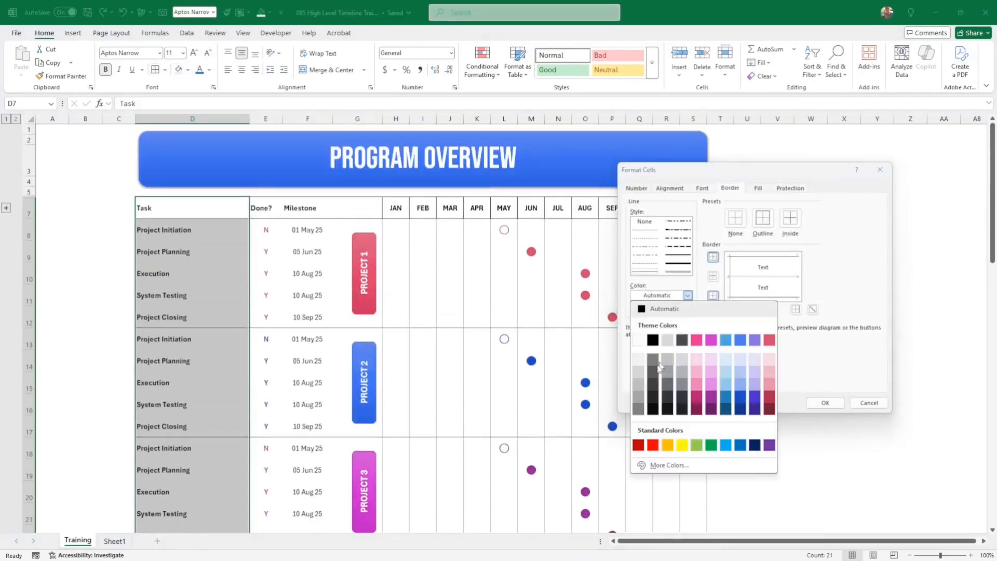
{"action": "left_click", "coordinate": [637, 381]}
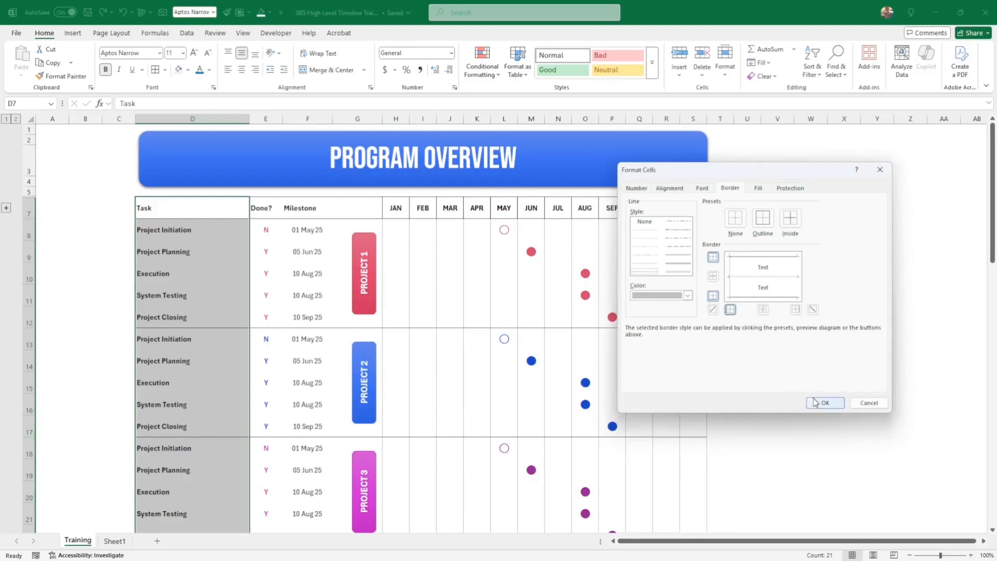
{"action": "left_click", "coordinate": [730, 310]}
{"action": "left_click", "coordinate": [825, 402]}
{"action": "left_click", "coordinate": [811, 405]}
- Fill the timeline table from D7 with a light blue
{"action": "left_click_drag", "start_coordinate": [167, 209], "coordinate": [687, 506]}
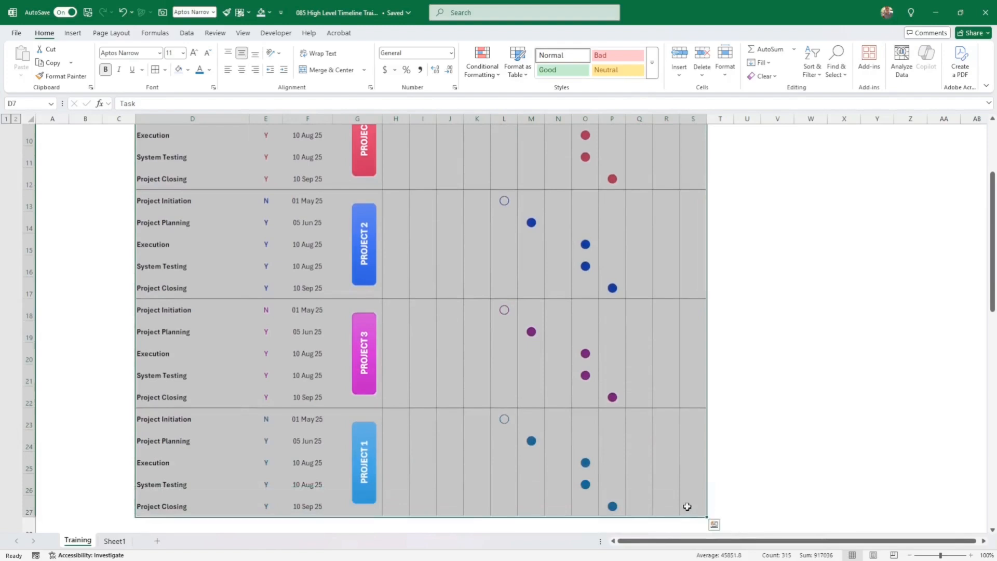
{"action": "scroll", "coordinate": [765, 370], "scroll_direction": "up", "scroll_amount": 3}
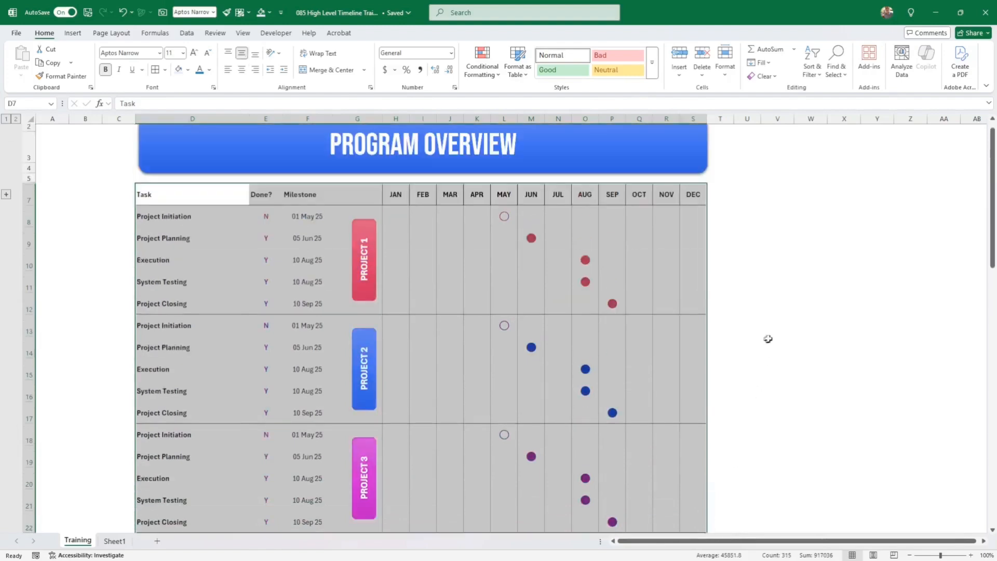
{"action": "left_click", "coordinate": [188, 70]}
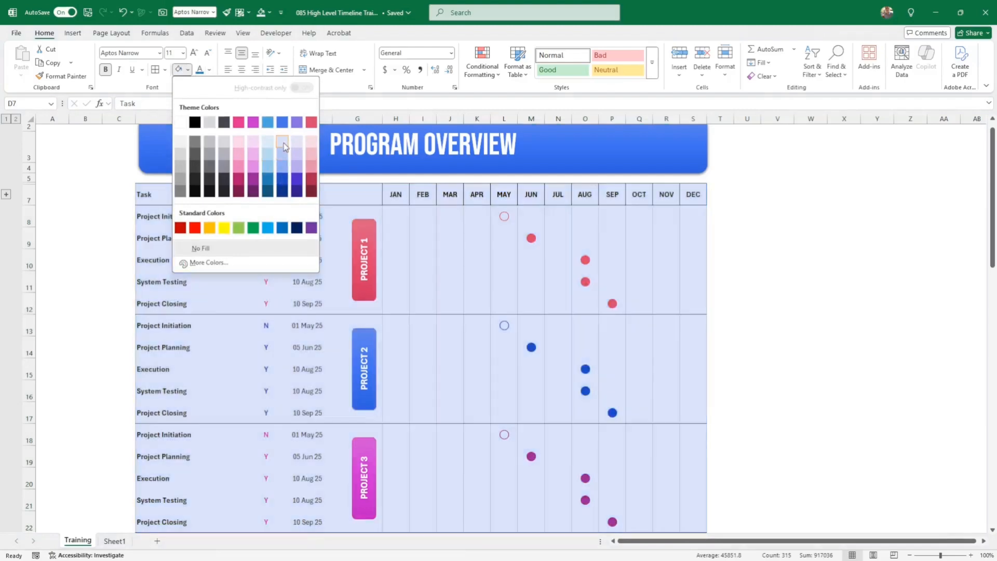
{"action": "left_click", "coordinate": [282, 141]}
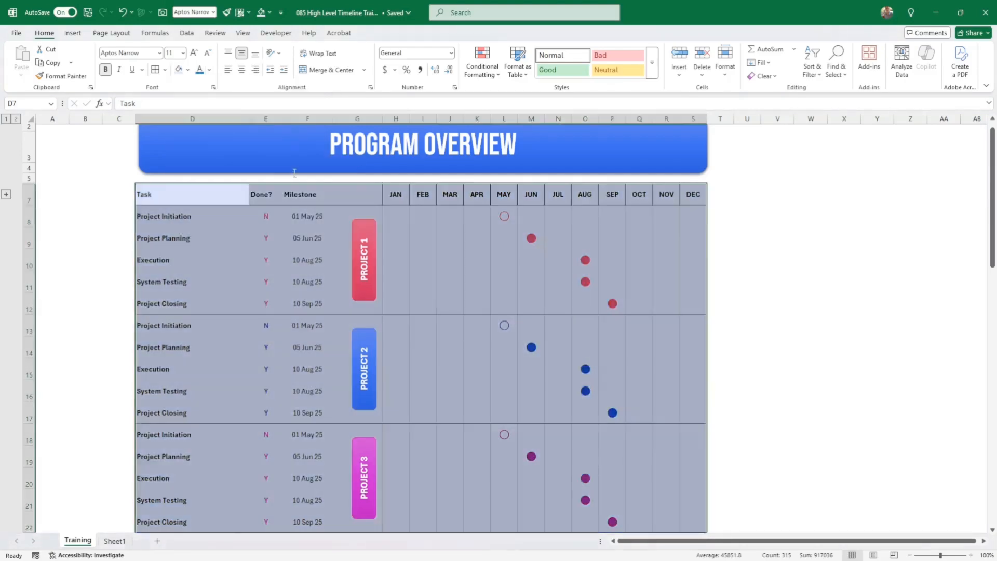
{"action": "left_click", "coordinate": [835, 305]}
- Change the table fill to a paler custom blue, #EDF1FD
{"action": "left_click_drag", "start_coordinate": [169, 198], "coordinate": [697, 491]}
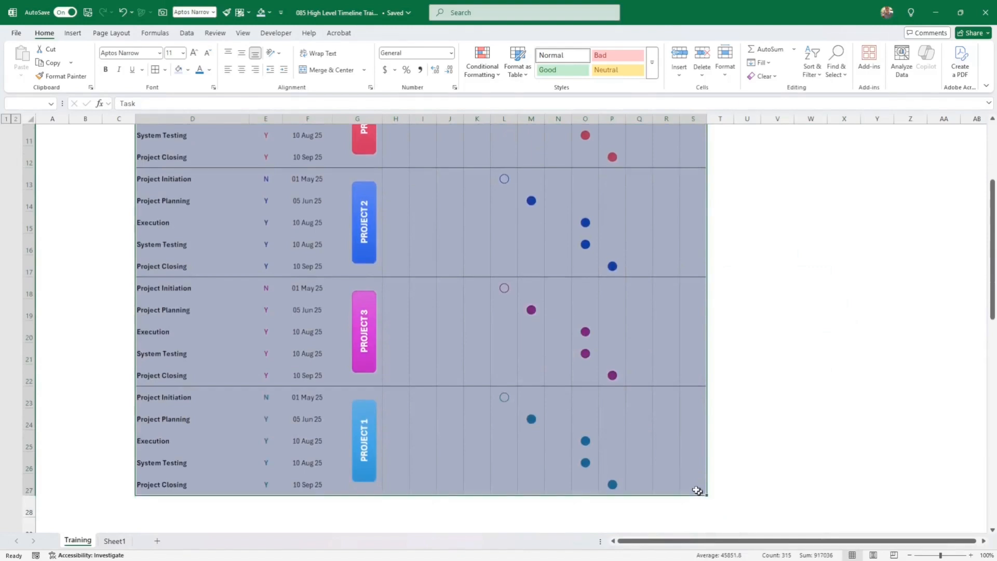
{"action": "scroll", "coordinate": [663, 241], "scroll_direction": "up", "scroll_amount": 4}
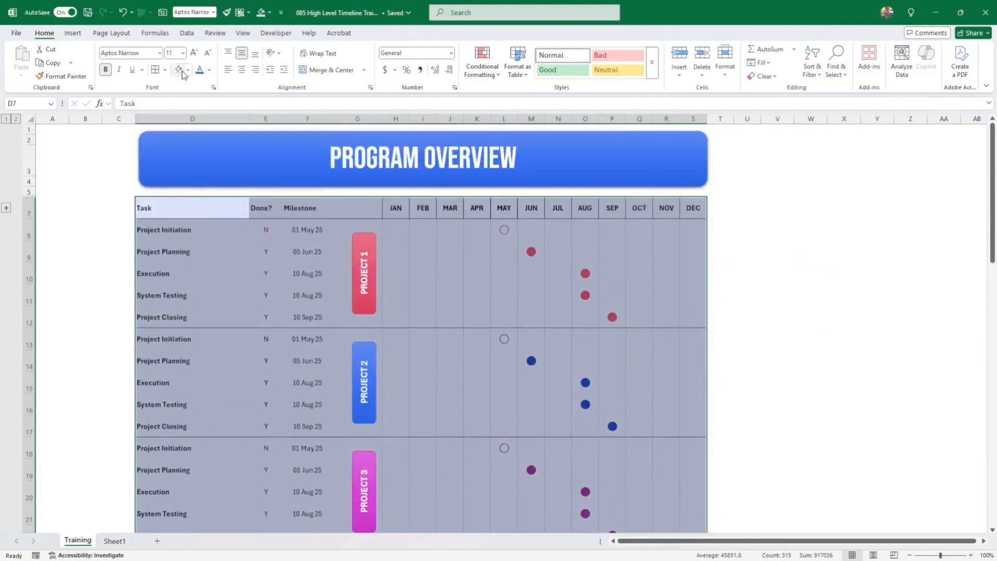
{"action": "left_click", "coordinate": [188, 70]}
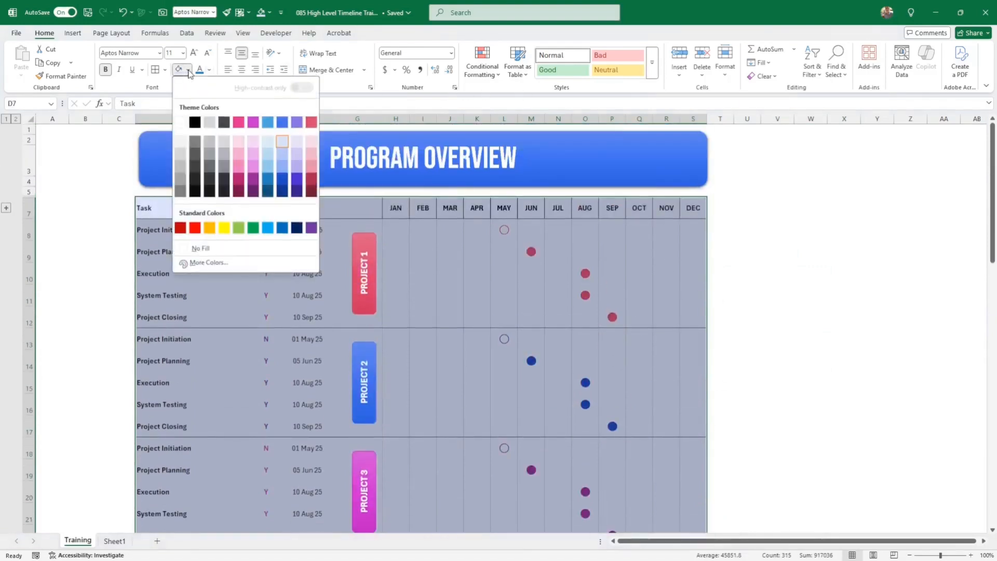
{"action": "left_click", "coordinate": [205, 262]}
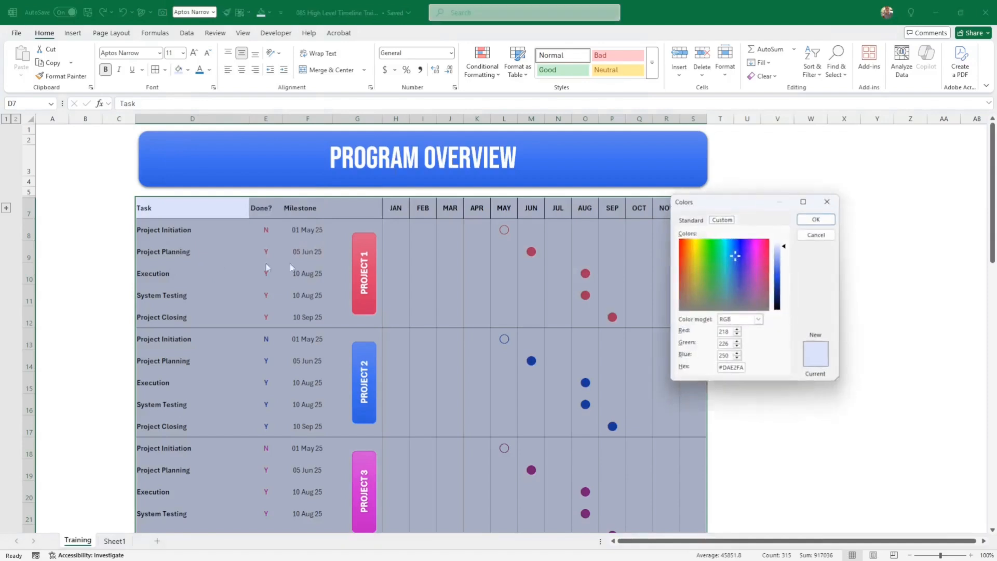
{"action": "left_click", "coordinate": [786, 247]}
{"action": "left_click_drag", "start_coordinate": [785, 246], "coordinate": [786, 248]}
{"action": "left_click", "coordinate": [816, 219]}
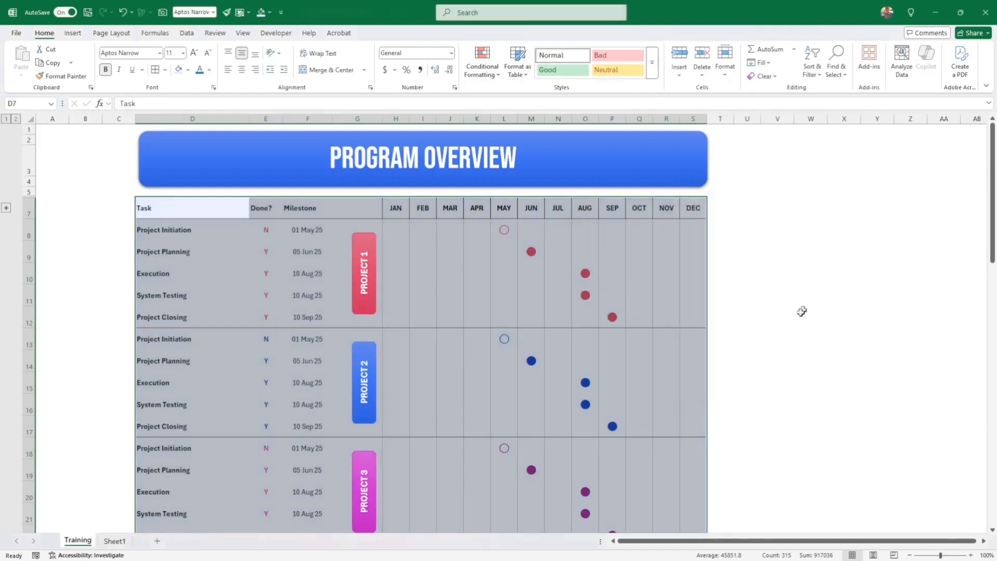
{"action": "left_click", "coordinate": [787, 324]}
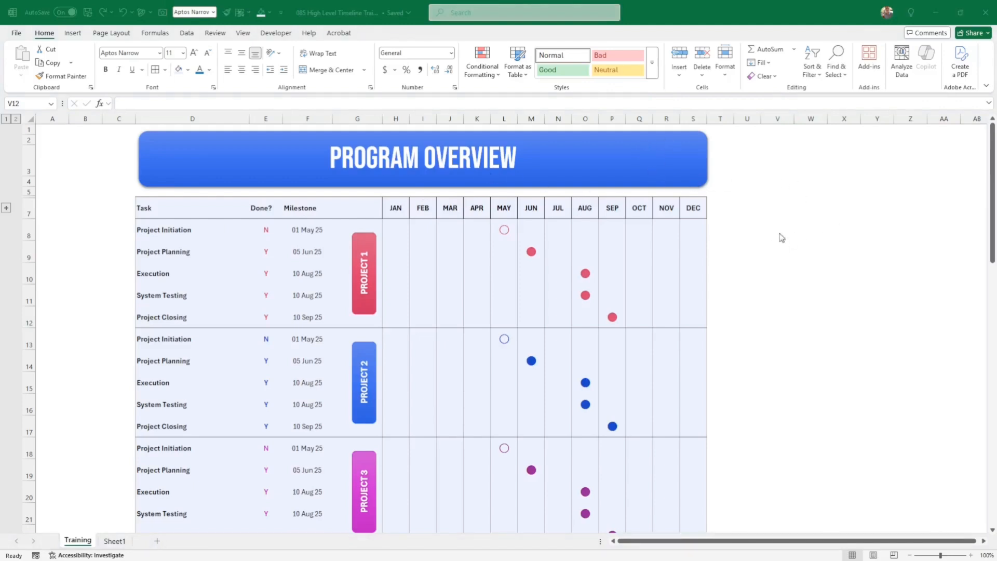
{"action": "scroll", "coordinate": [826, 236], "scroll_direction": "down", "scroll_amount": 2}
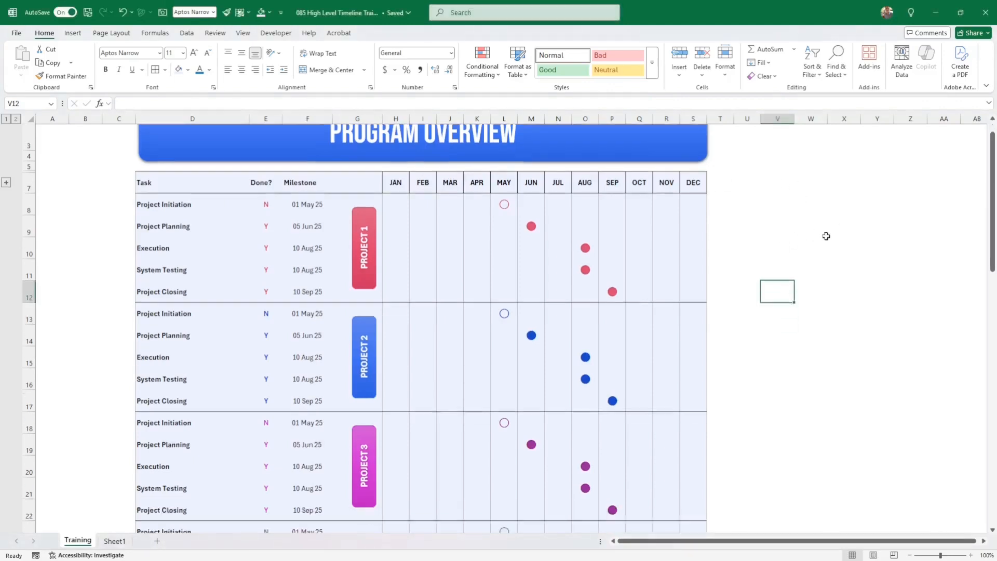
{"action": "scroll", "coordinate": [826, 236], "scroll_direction": "up", "scroll_amount": 3}
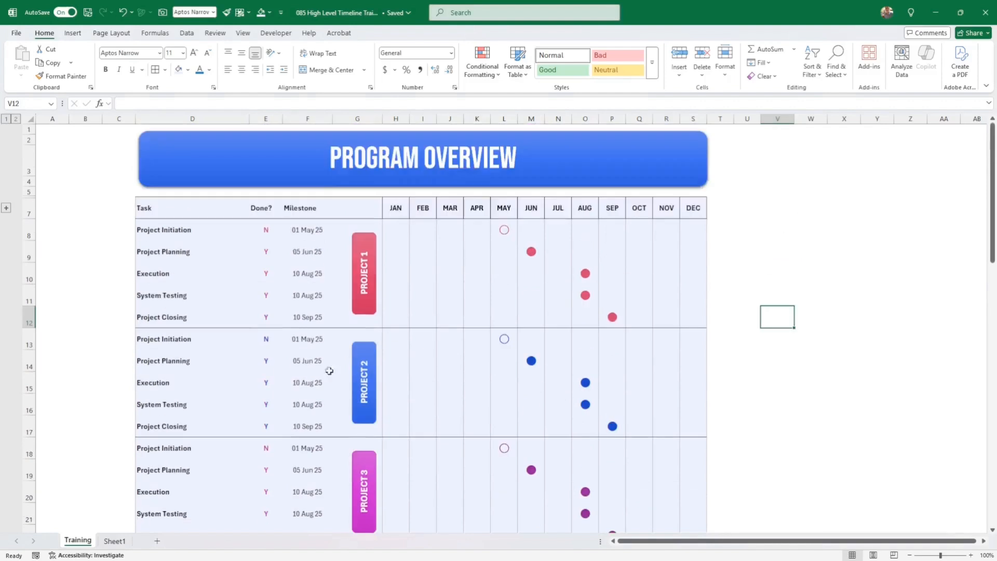
- Date the Project 2 Execution milestone in F15 as 01 May 25
{"action": "left_click", "coordinate": [309, 389]}
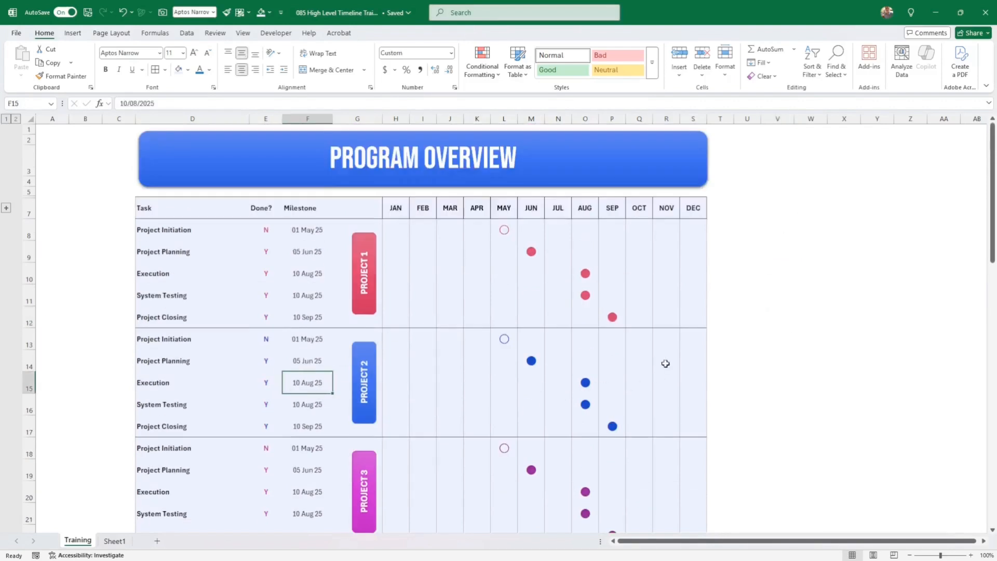
{"action": "type", "text": "1/8"}
{"action": "key", "text": "Return"}
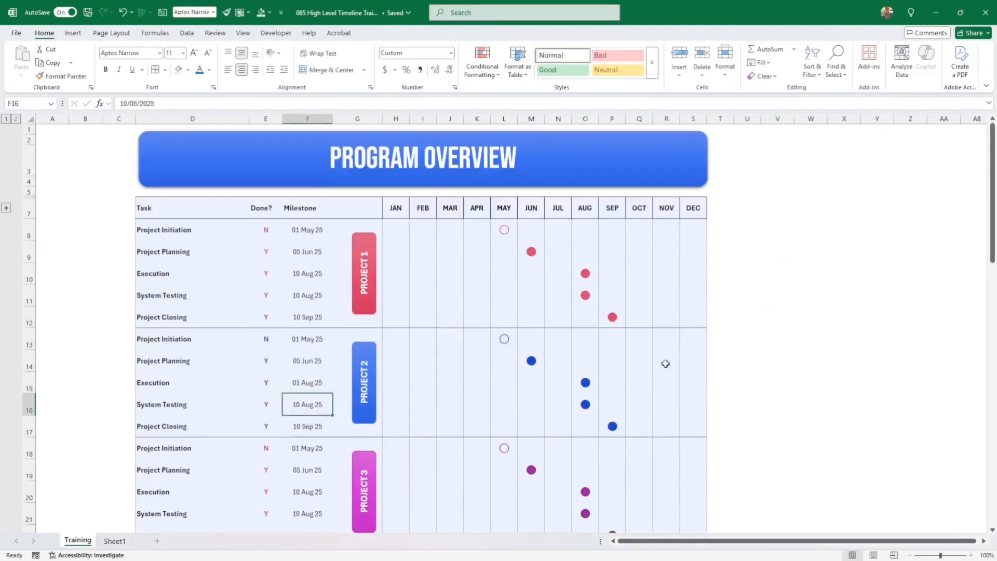
{"action": "key", "text": "Up"}
{"action": "type", "text": "1"}
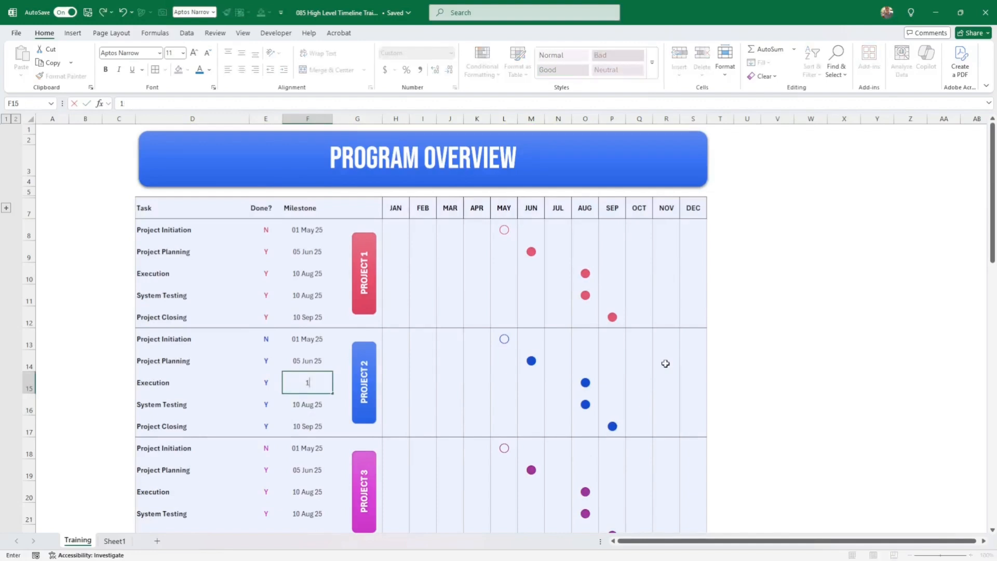
{"action": "type", "text": "/5"}
{"action": "key", "text": "Return"}
- Mark Execution and System Testing as not done with N in E15 and E16
{"action": "key", "text": "Up"}
{"action": "key", "text": "Left"}
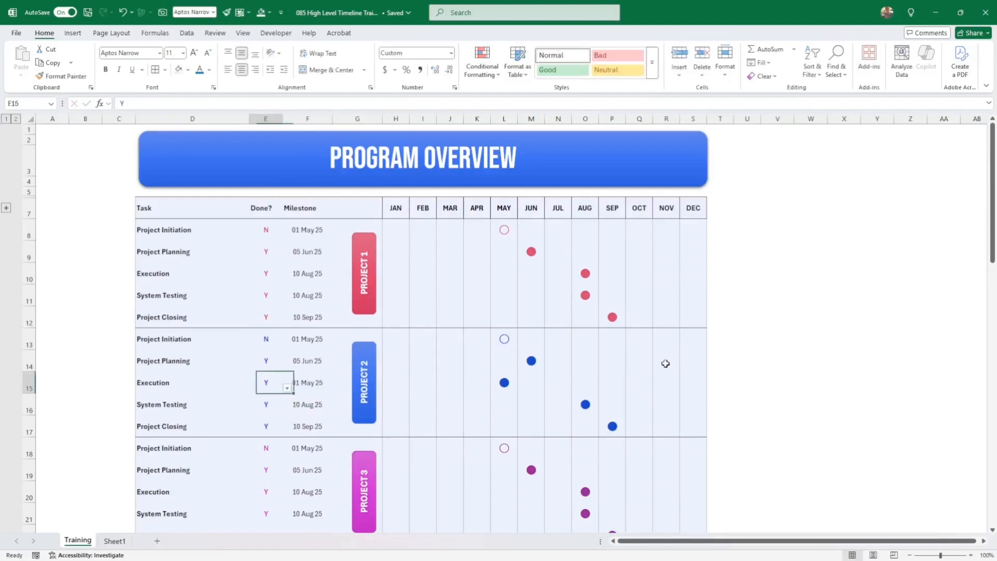
{"action": "type", "text": "N"}
{"action": "key", "text": "Return"}
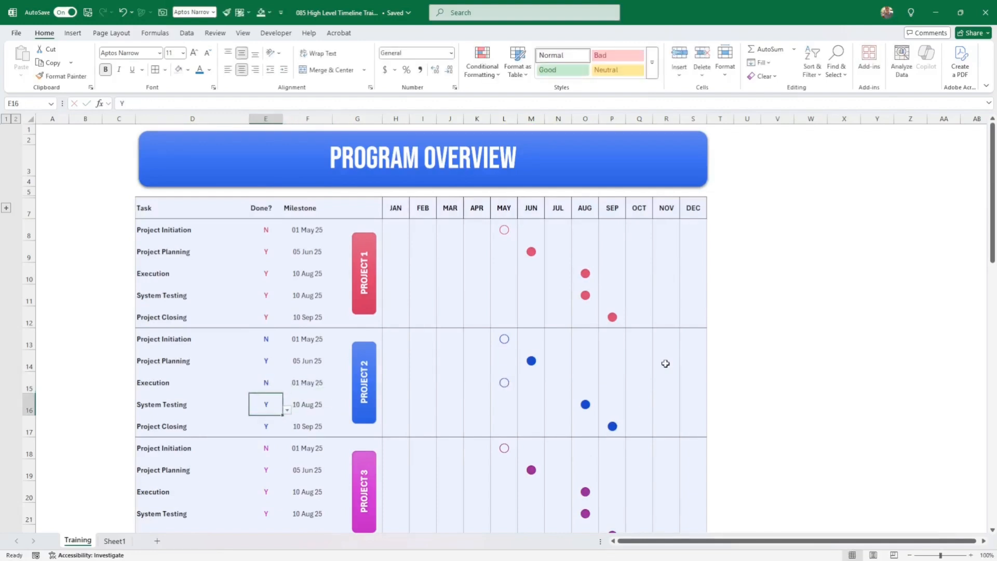
{"action": "type", "text": "N"}
{"action": "key", "text": "Return"}
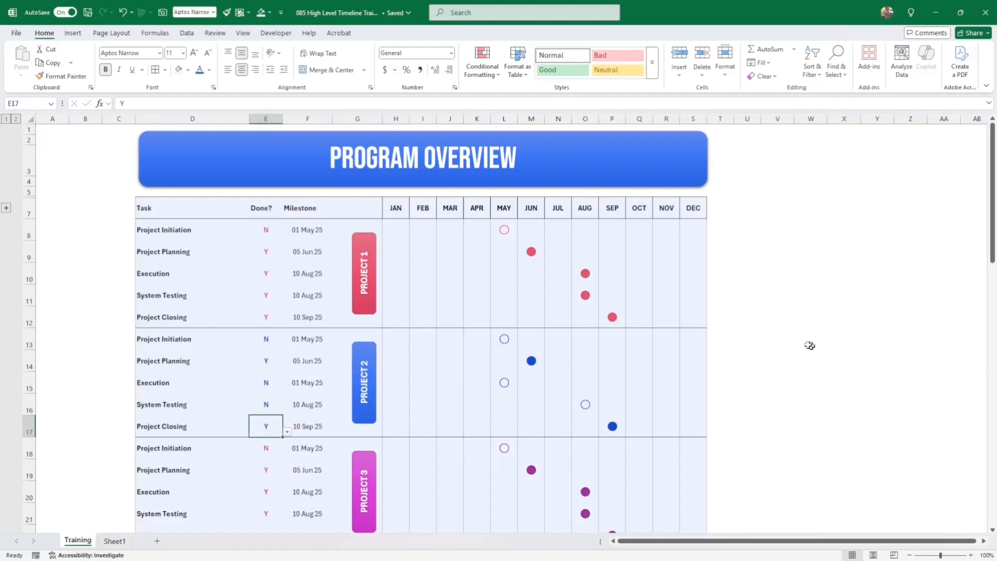
- Expand the grouped row so month numbers 1–12 show again
{"action": "scroll", "coordinate": [768, 332], "scroll_direction": "down", "scroll_amount": 4}
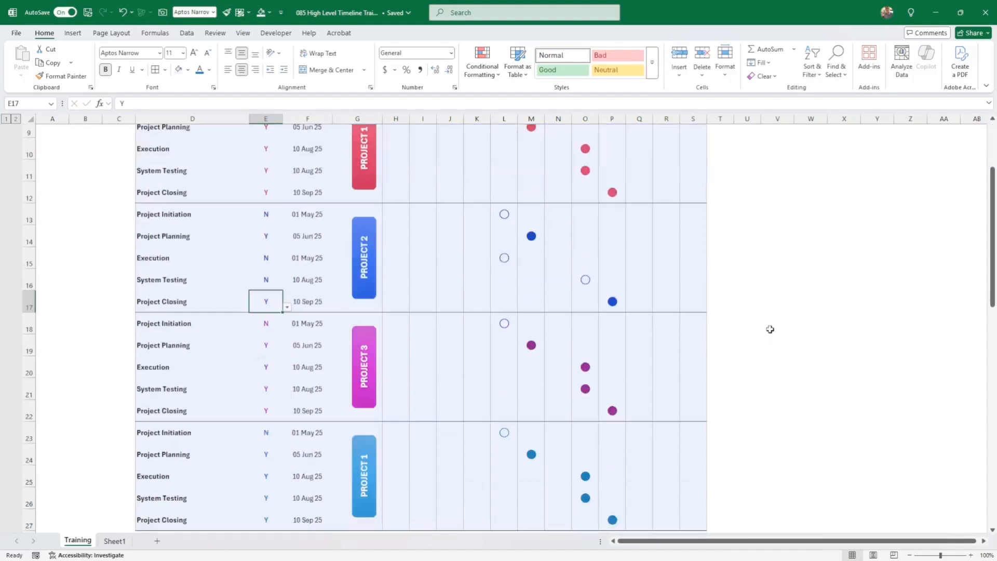
{"action": "scroll", "coordinate": [772, 319], "scroll_direction": "up", "scroll_amount": 4}
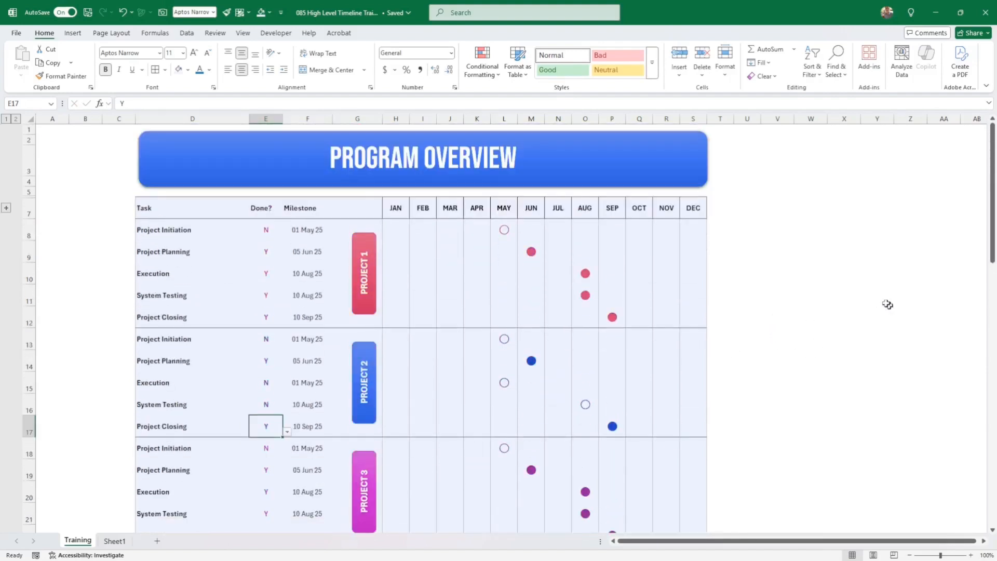
{"action": "left_click", "coordinate": [857, 296]}
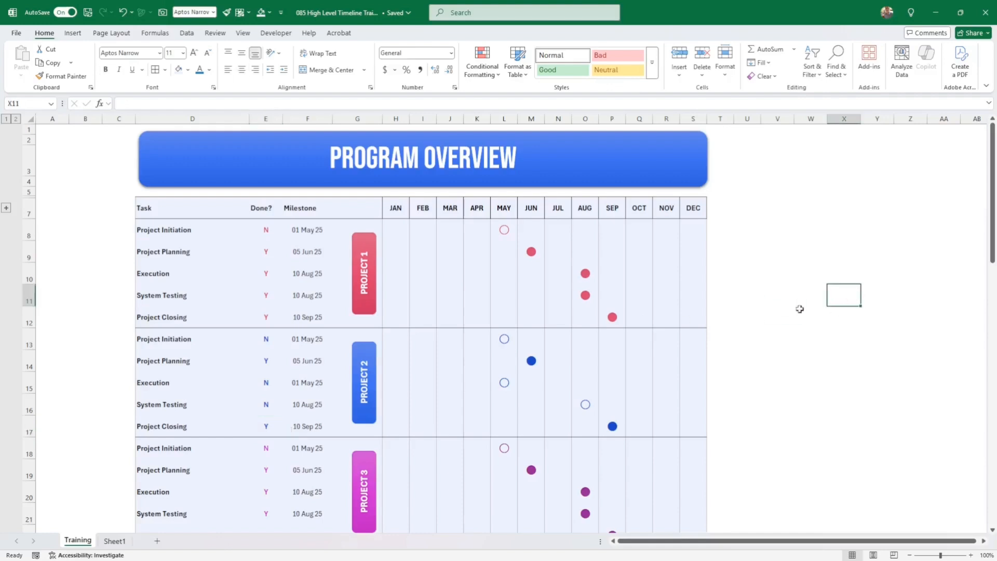
{"action": "left_click", "coordinate": [6, 209]}
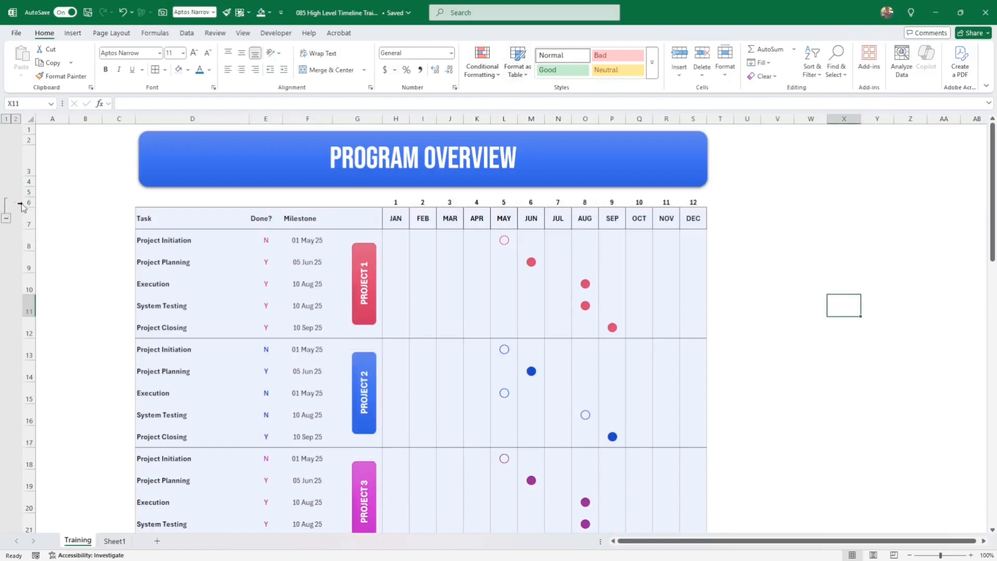
{"action": "left_click", "coordinate": [39, 306]}
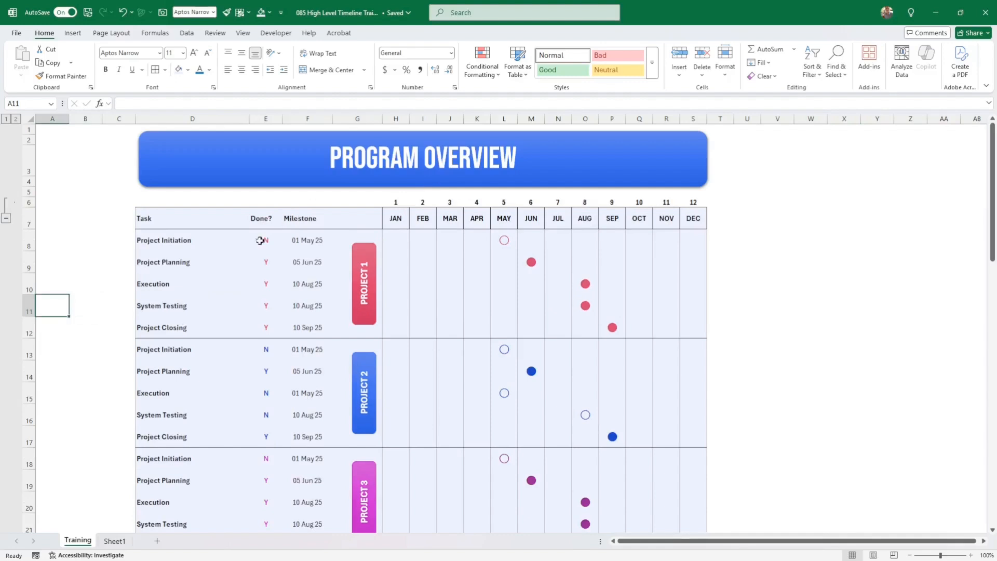
{"action": "left_click", "coordinate": [732, 240]}
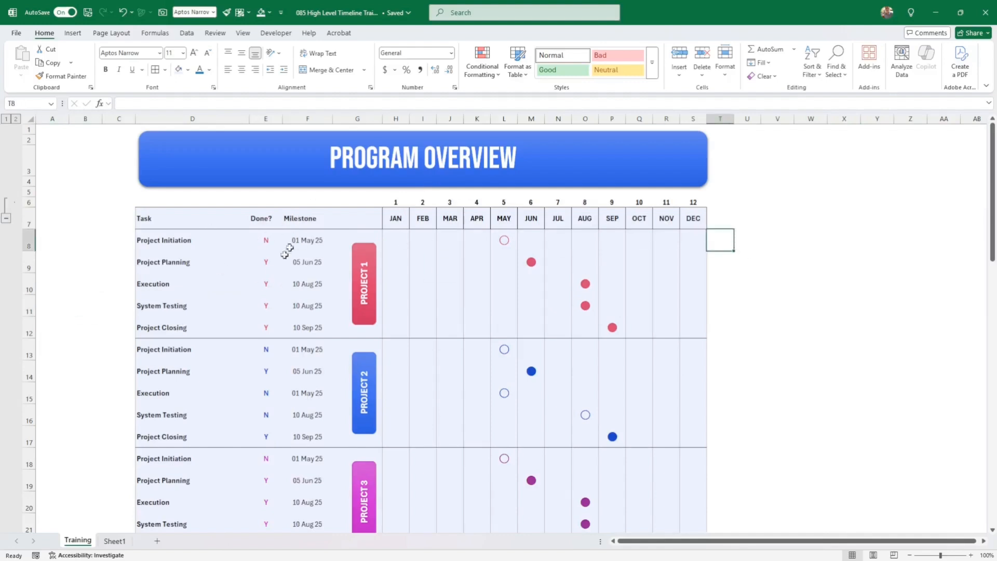
- Insert a blank column before Milestone, then delete it again
{"action": "left_click", "coordinate": [290, 118]}
{"action": "right_click", "coordinate": [292, 121]}
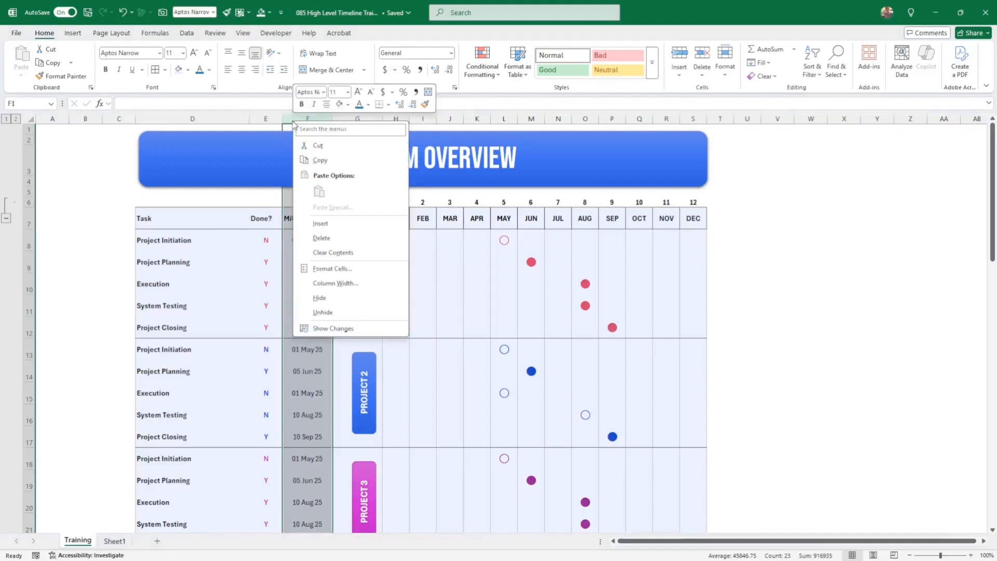
{"action": "left_click", "coordinate": [317, 224]}
{"action": "left_click", "coordinate": [299, 241]}
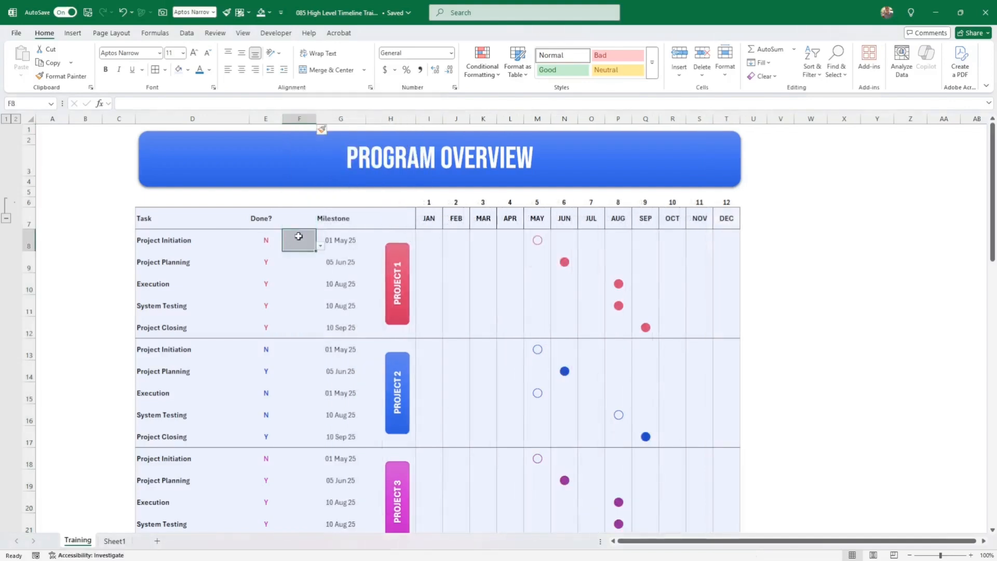
{"action": "left_click_drag", "start_coordinate": [298, 240], "coordinate": [307, 469]}
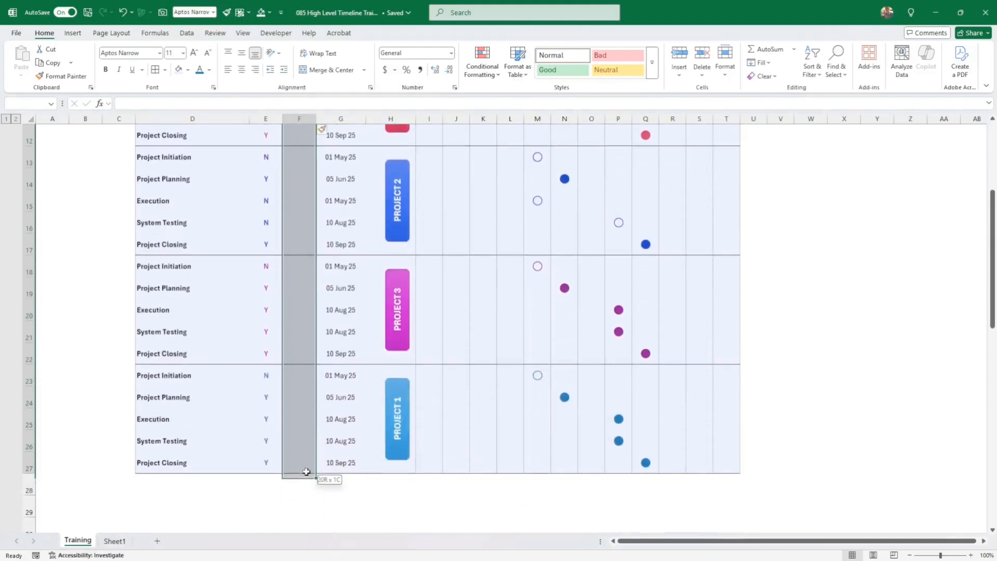
{"action": "left_click", "coordinate": [73, 33]}
{"action": "scroll", "coordinate": [321, 230], "scroll_direction": "up", "scroll_amount": 4}
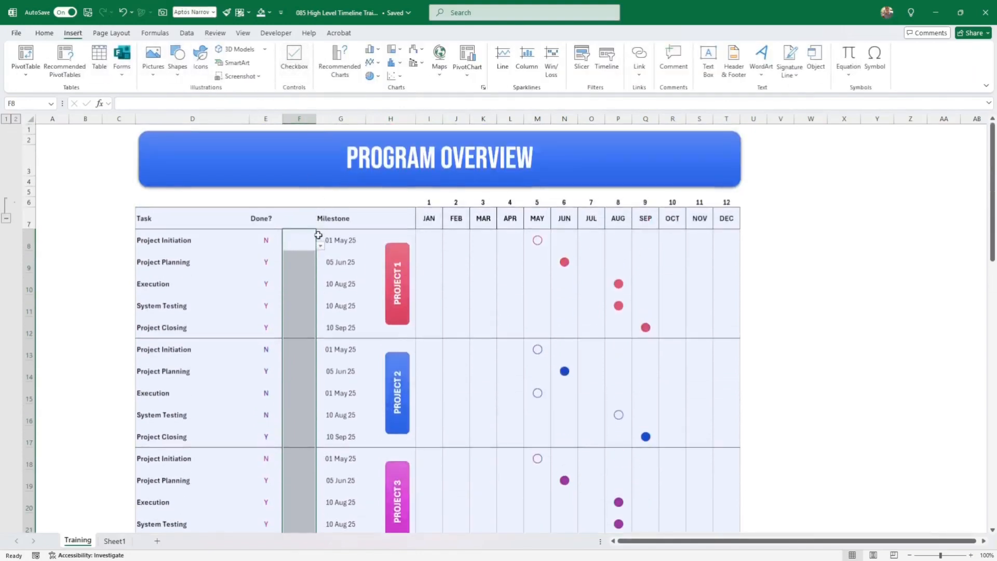
{"action": "left_click", "coordinate": [311, 246]}
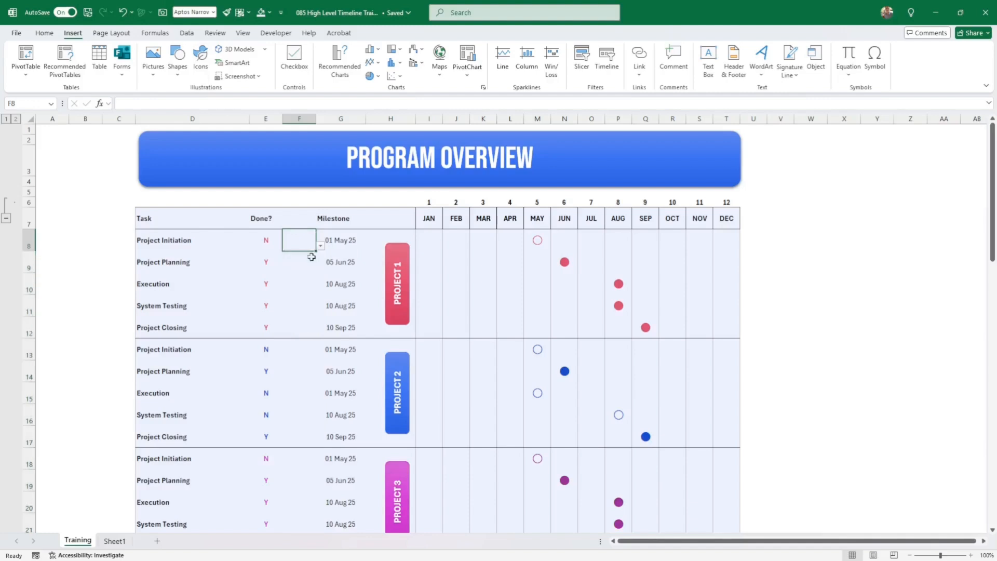
{"action": "left_click", "coordinate": [304, 124]}
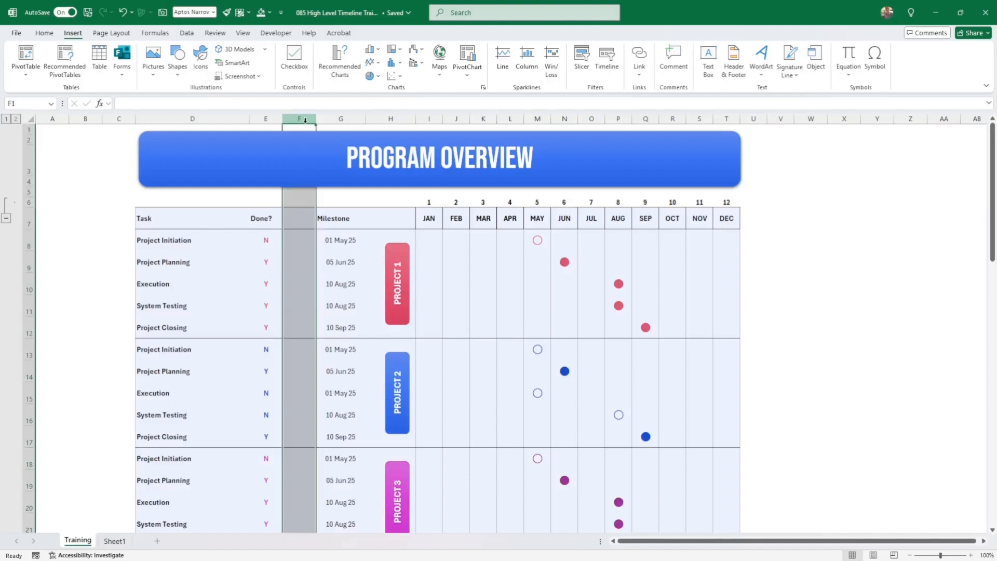
{"action": "right_click", "coordinate": [304, 124]}
{"action": "left_click", "coordinate": [339, 236]}
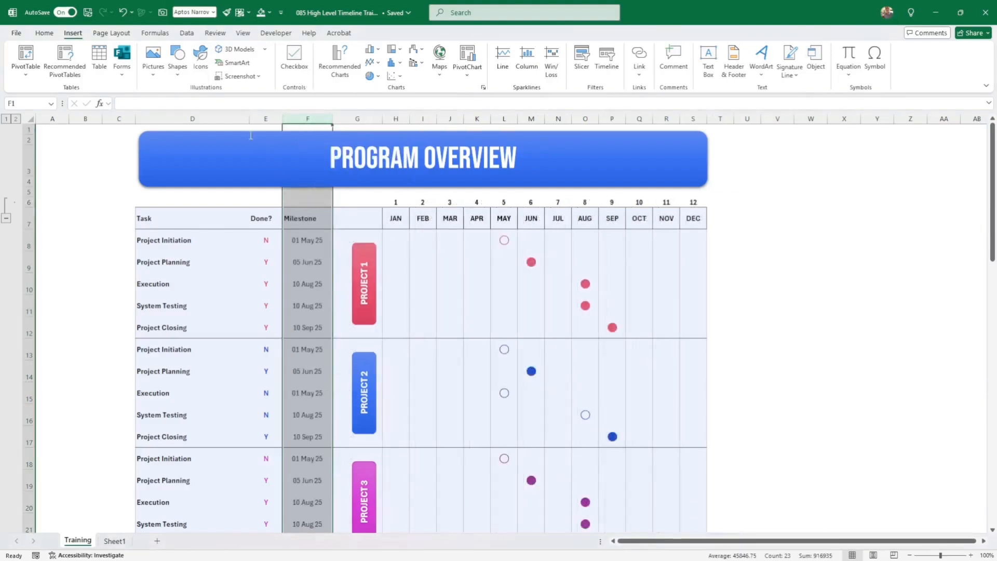
- Insert a narrow 7.00-wide column before Done? and select E8 through the task rows
{"action": "left_click", "coordinate": [265, 118]}
{"action": "right_click", "coordinate": [264, 121]}
{"action": "left_click", "coordinate": [300, 229]}
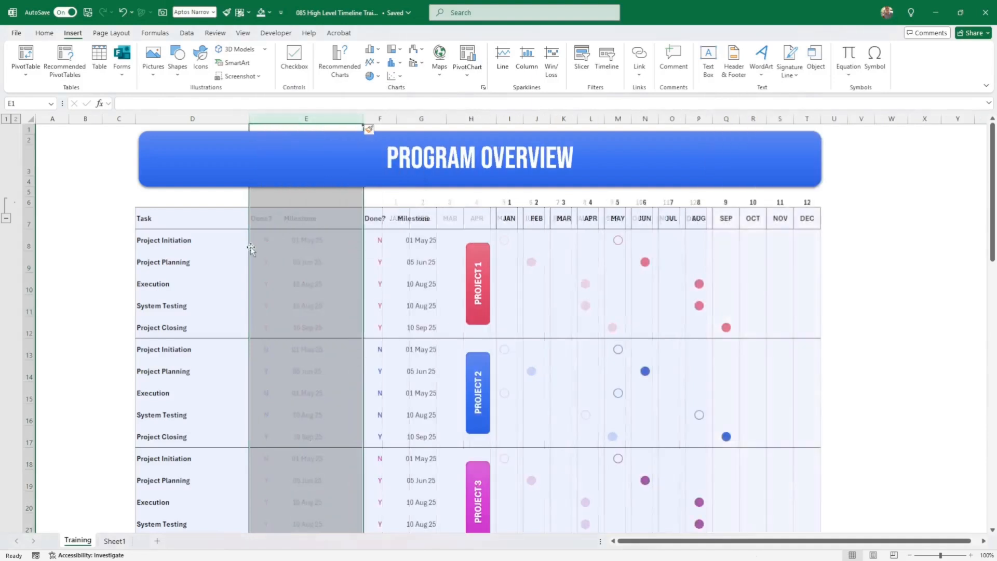
{"action": "left_click", "coordinate": [275, 238]}
{"action": "left_click_drag", "start_coordinate": [362, 119], "coordinate": [278, 119]}
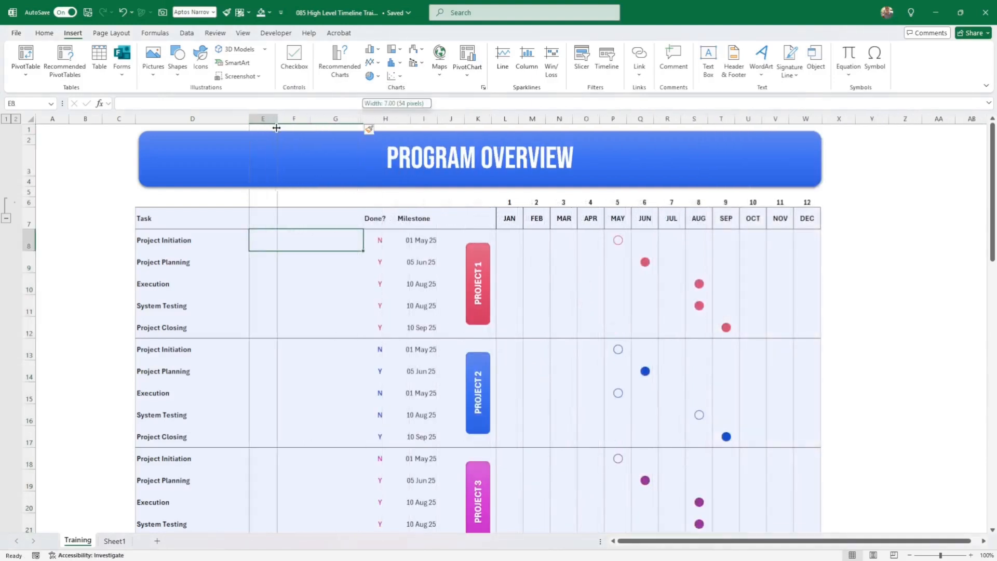
{"action": "left_click_drag", "start_coordinate": [257, 242], "coordinate": [261, 502]}
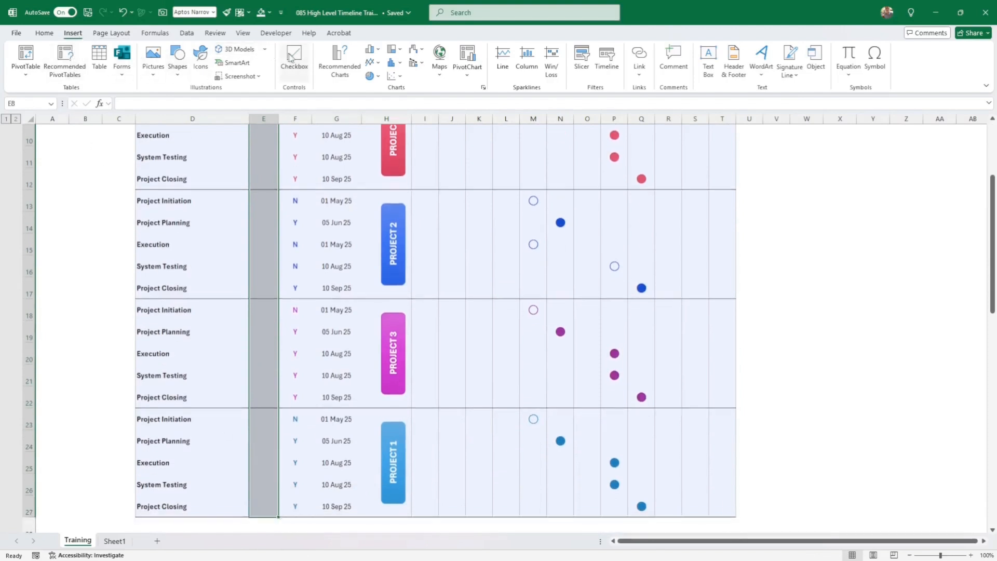
- Insert checkboxes into E8:E27 and review the values in F8 and I8
{"action": "left_click", "coordinate": [293, 58]}
{"action": "left_click", "coordinate": [254, 297]}
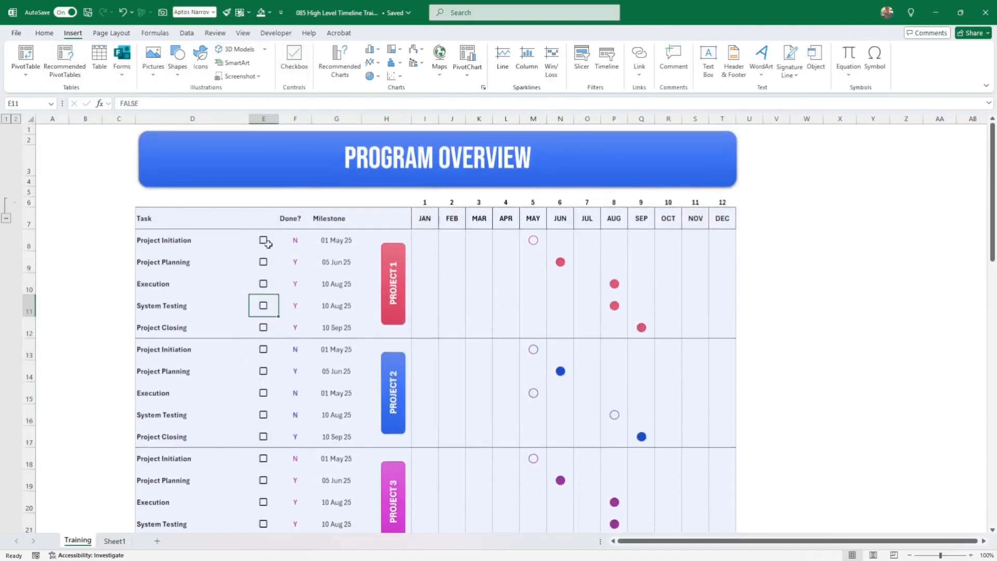
{"action": "left_click", "coordinate": [299, 240]}
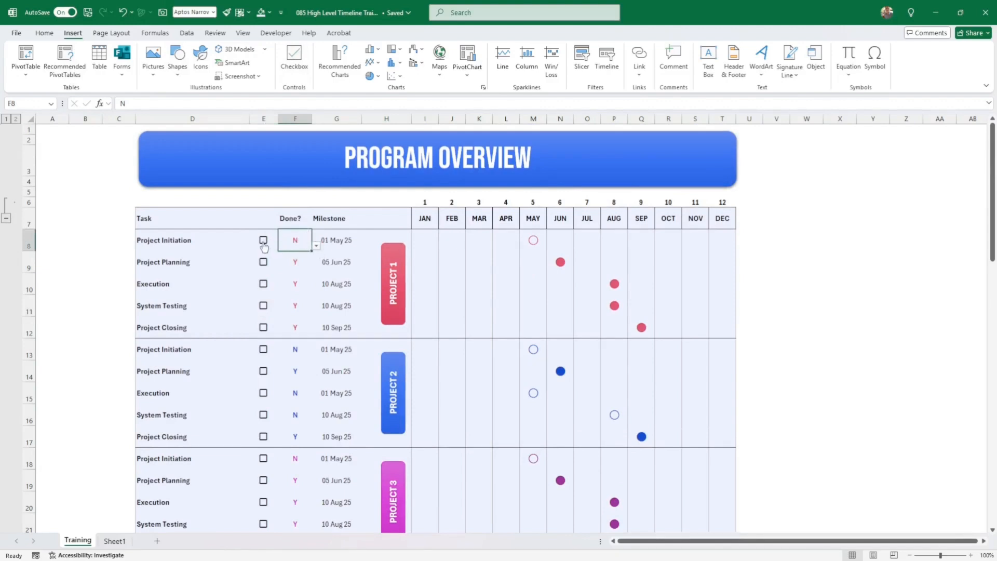
{"action": "left_click", "coordinate": [427, 248]}
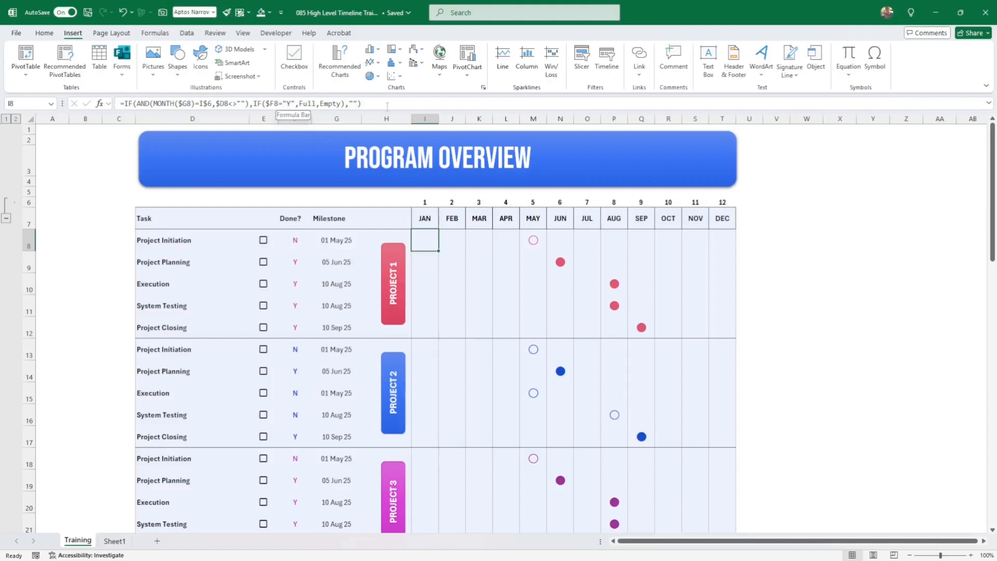
- Change I8's formula to IF($E8=TRUE,Full,Empty) and fill it right through DEC
{"action": "left_click", "coordinate": [272, 103]}
{"action": "type", "text": "e"}
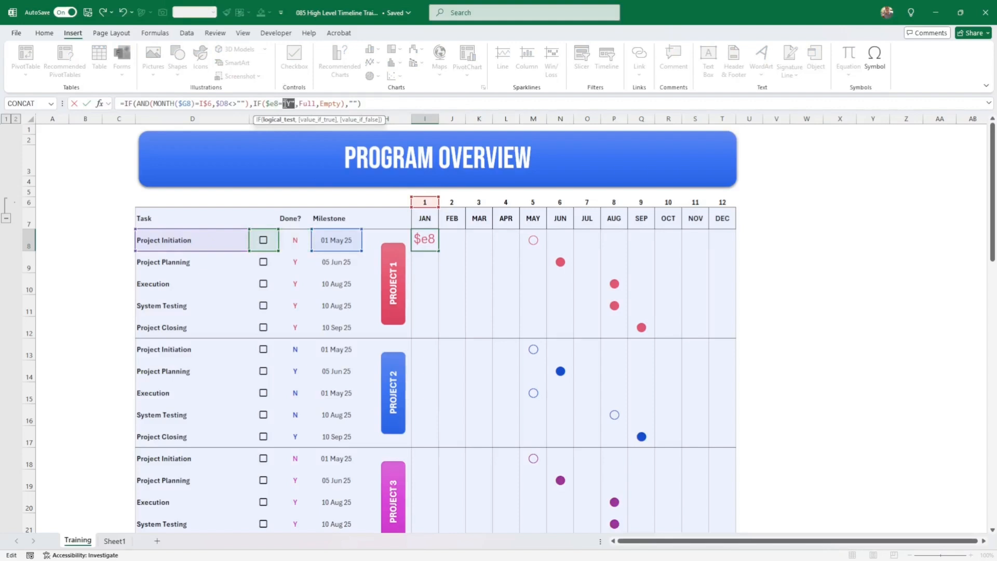
{"action": "left_click_drag", "start_coordinate": [284, 103], "coordinate": [294, 104]}
{"action": "type", "text": "true"}
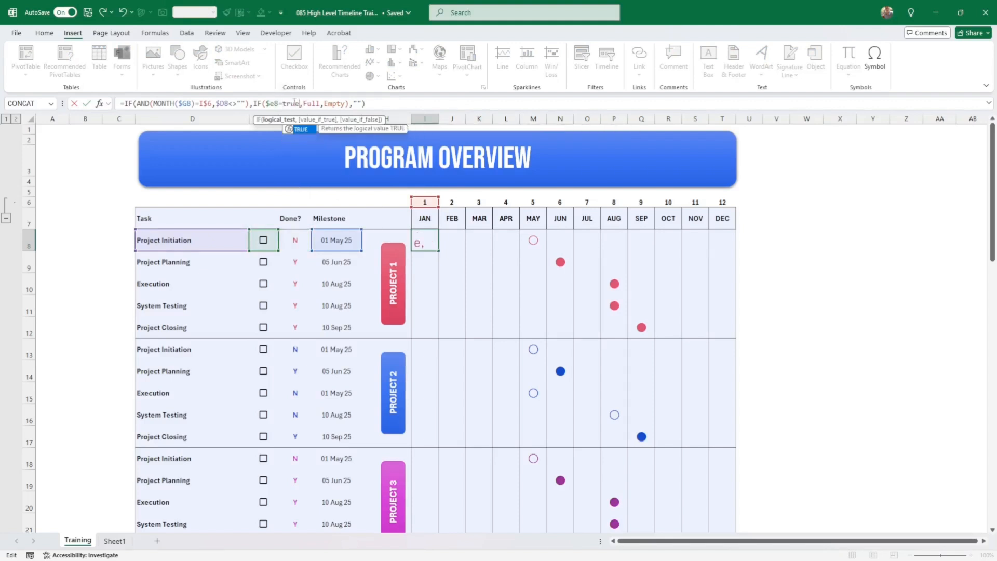
{"action": "key", "text": "Return"}
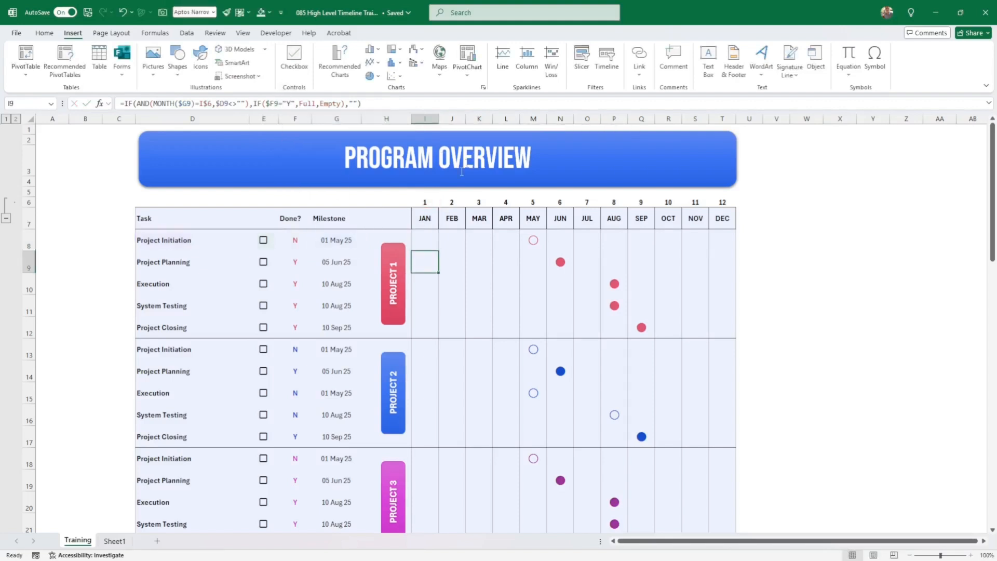
{"action": "left_click", "coordinate": [436, 241]}
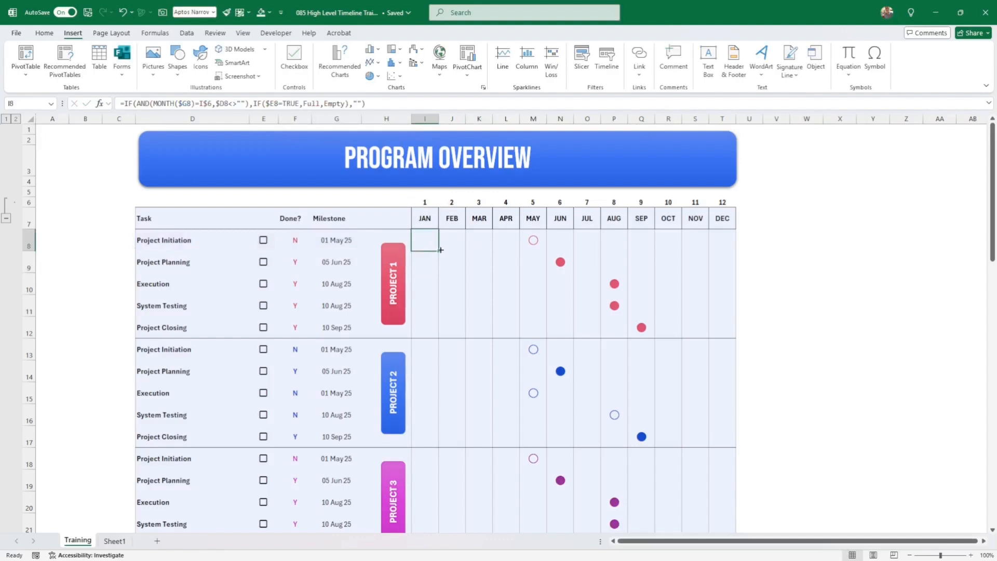
{"action": "left_click_drag", "start_coordinate": [440, 250], "coordinate": [727, 260]}
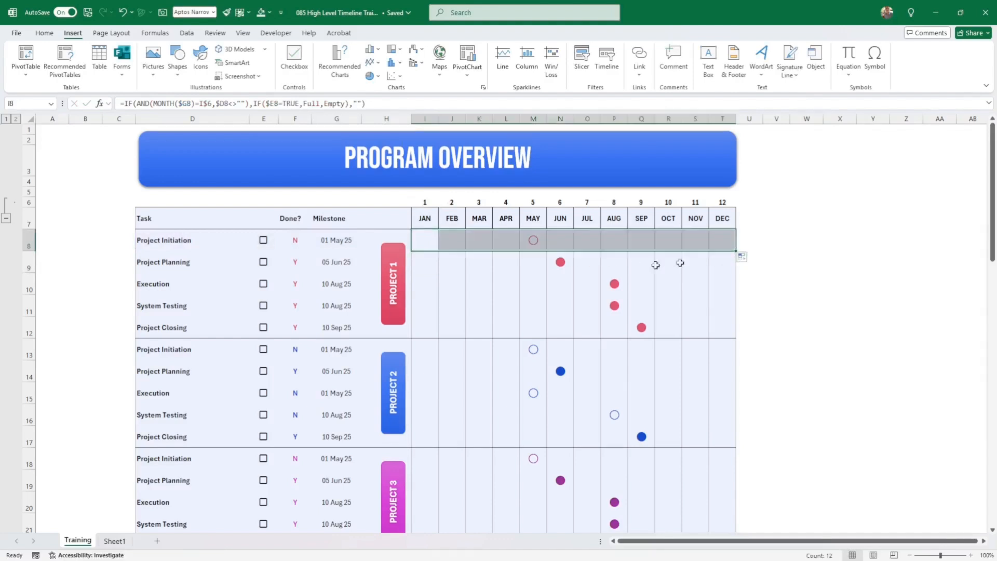
- Tick and untick the Project Initiation checkbox twice to test the MAY dot, leaving it unticked
{"action": "left_click", "coordinate": [264, 242]}
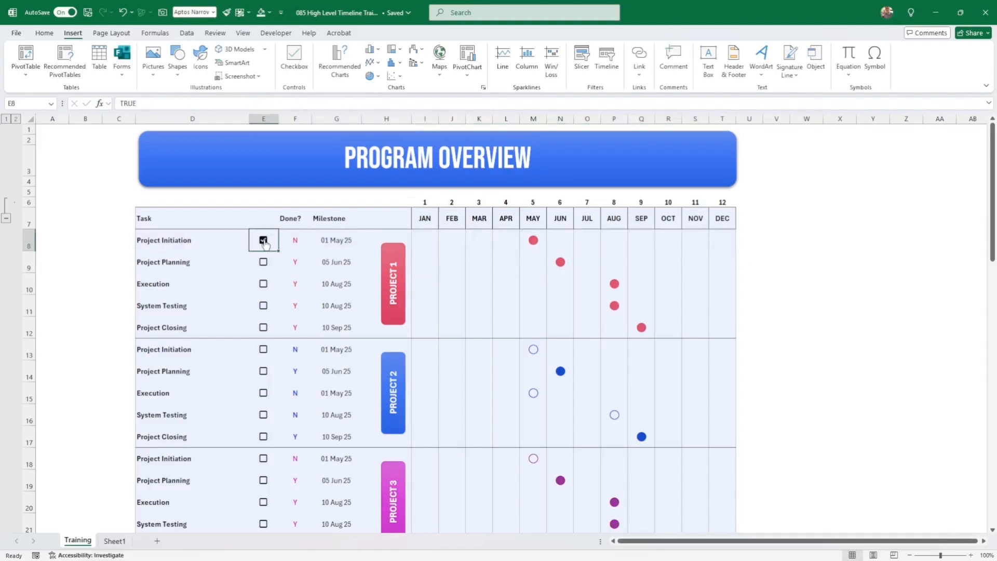
{"action": "left_click", "coordinate": [264, 242]}
{"action": "left_click", "coordinate": [264, 242]}
{"action": "left_click", "coordinate": [264, 241]}
{"action": "left_click", "coordinate": [829, 354]}
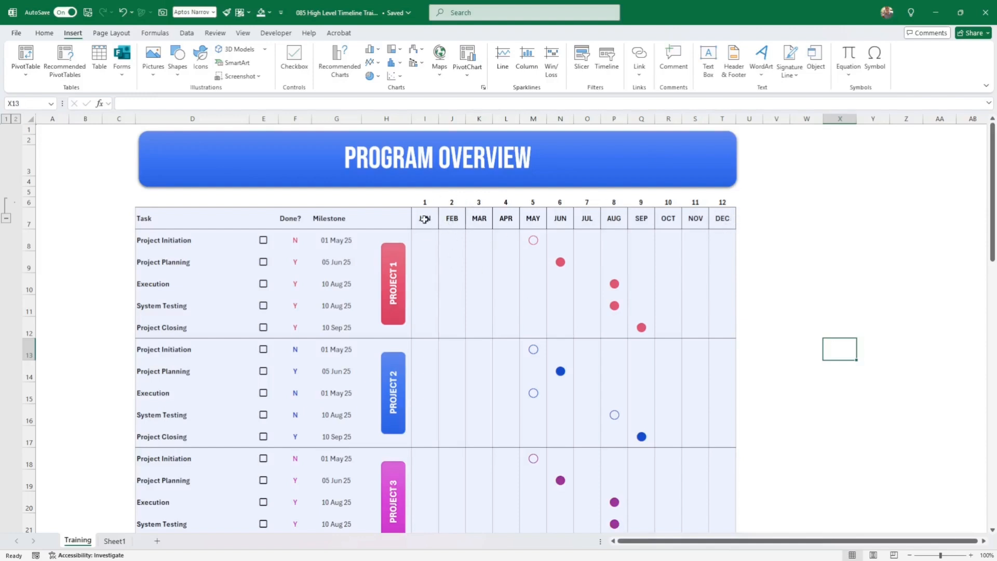
- Change the Project Closing milestone date in G12 to 1/2/26
{"action": "left_click", "coordinate": [347, 260]}
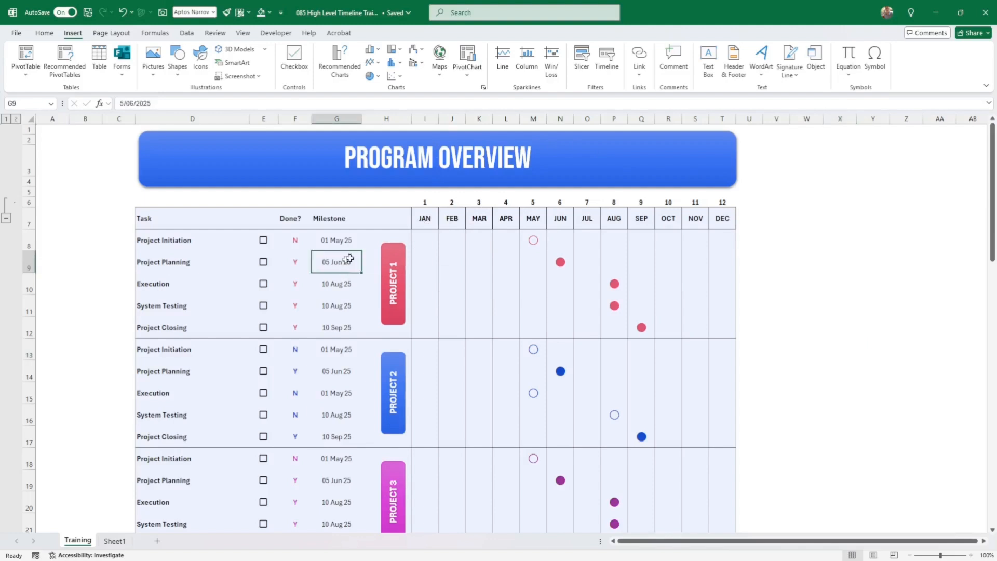
{"action": "left_click", "coordinate": [343, 328]}
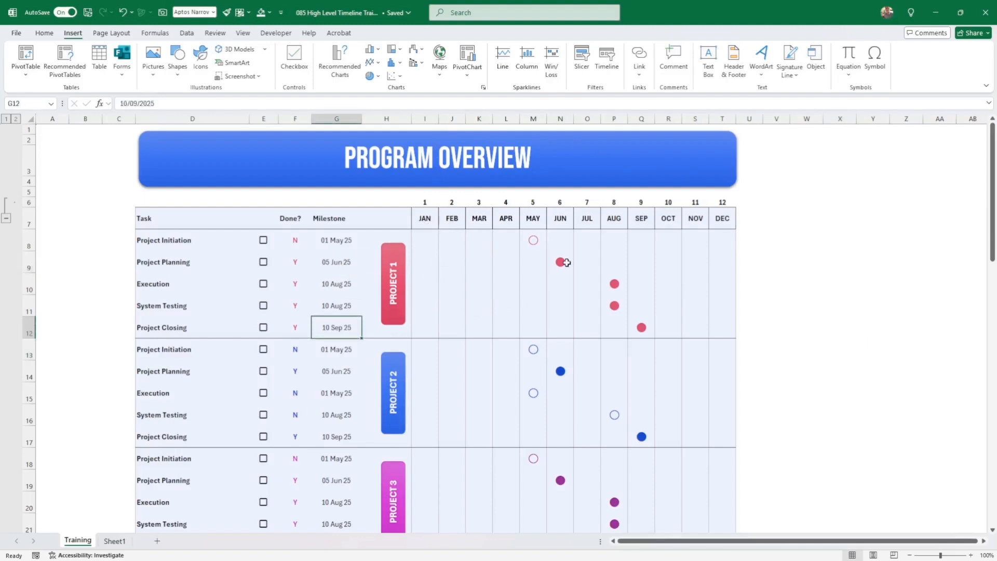
{"action": "type", "text": "1/2/2026"}
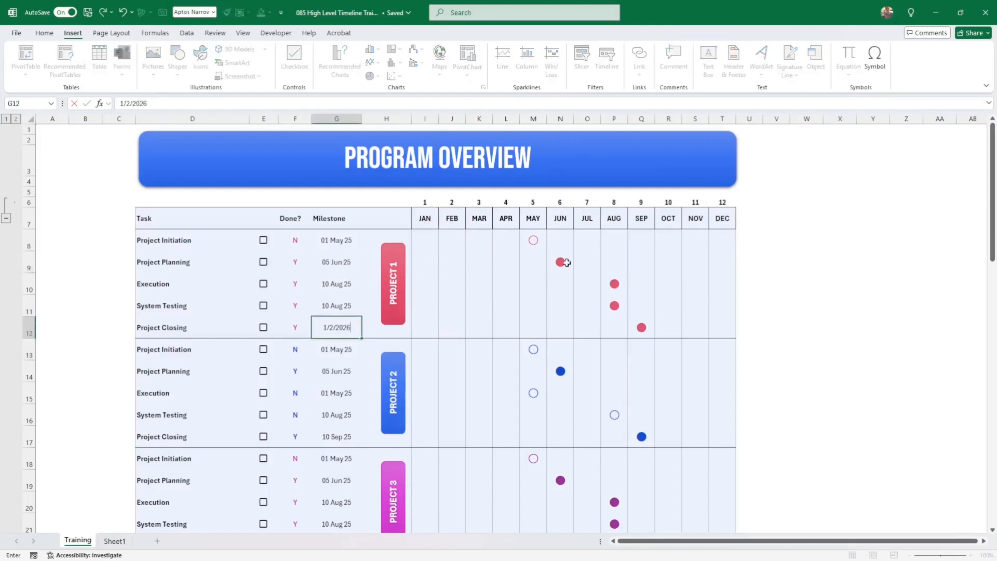
{"action": "key", "text": "Return"}
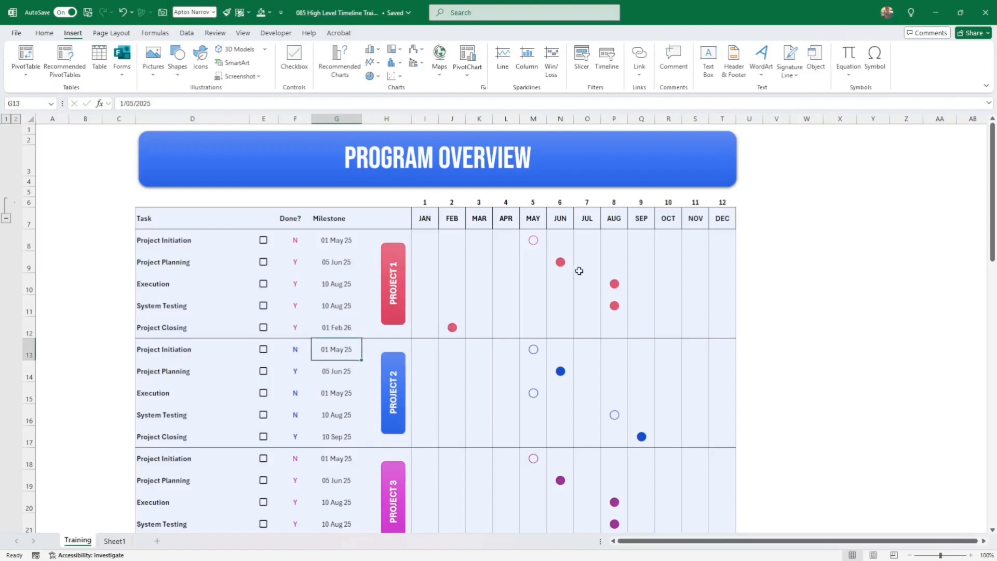
- Inspect the FEB dot formula in J12 and the JAN header and month number above it
{"action": "left_click", "coordinate": [453, 330]}
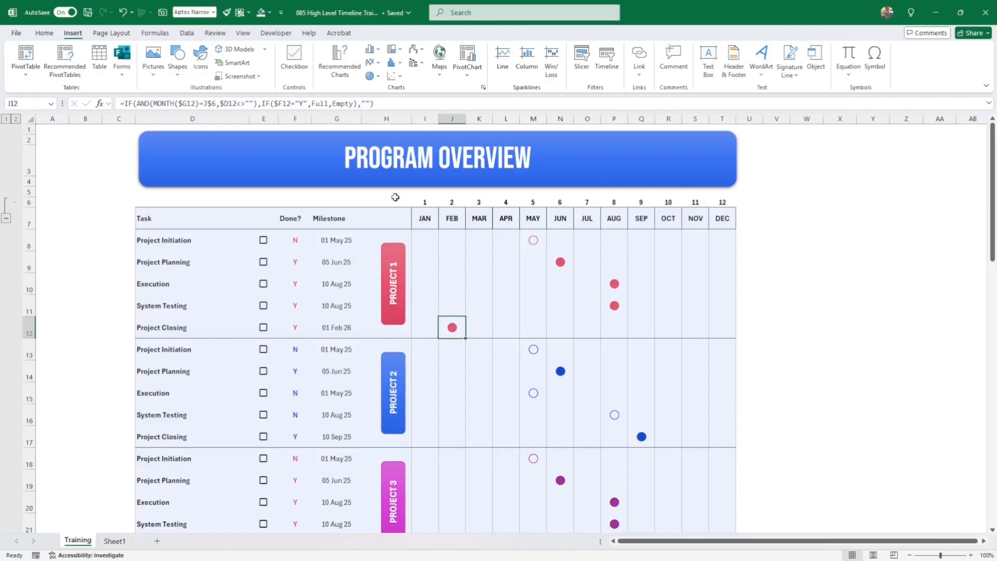
{"action": "left_click", "coordinate": [424, 222]}
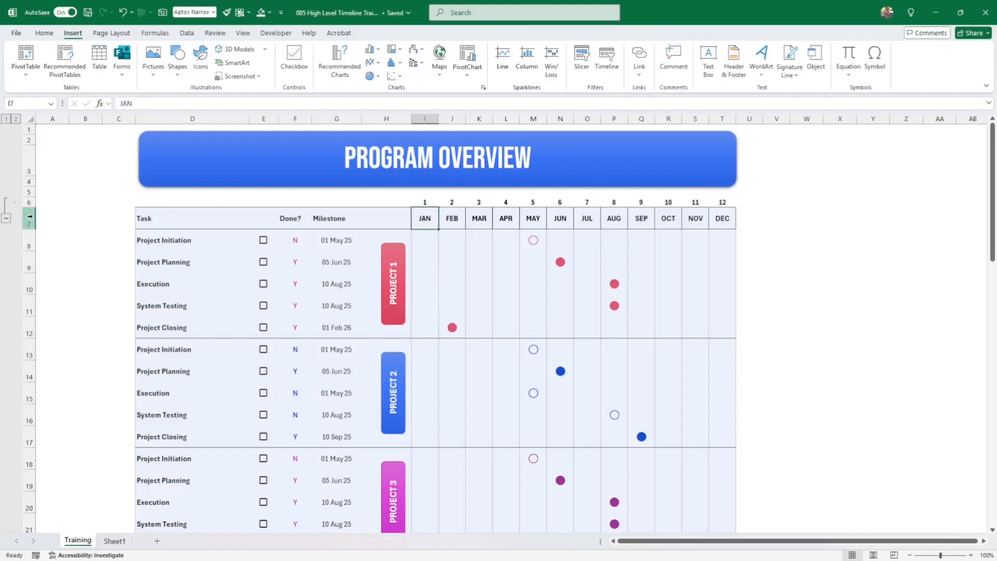
{"action": "left_click", "coordinate": [426, 201]}
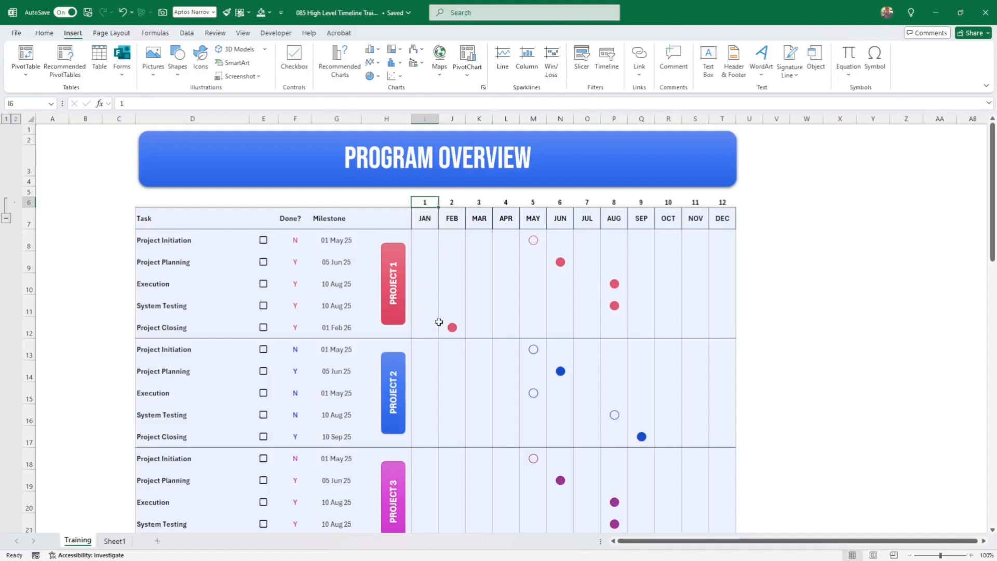
{"action": "left_click", "coordinate": [811, 340]}
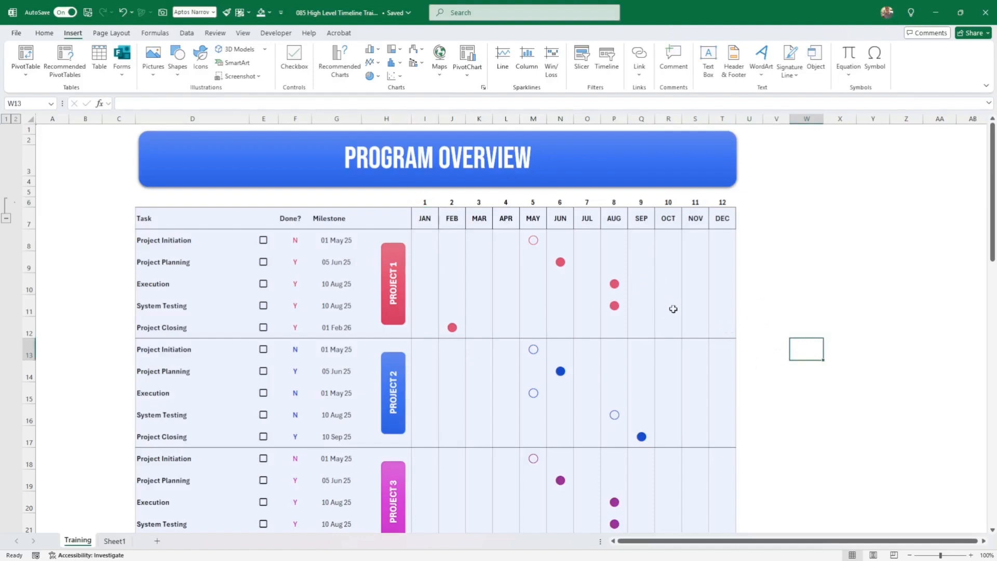
{"action": "scroll", "coordinate": [813, 315], "scroll_direction": "down", "scroll_amount": 3}
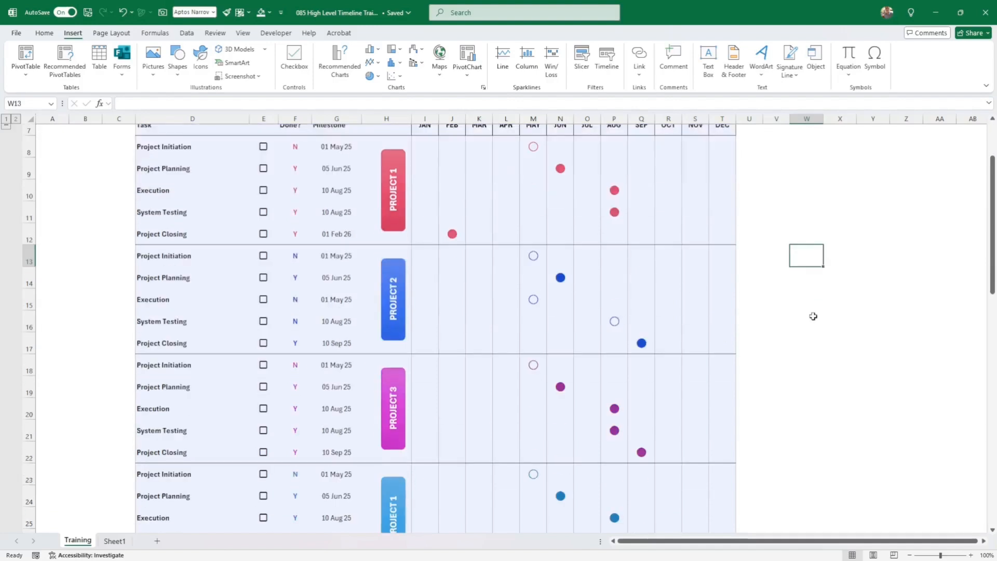
{"action": "scroll", "coordinate": [813, 316], "scroll_direction": "up", "scroll_amount": 3}
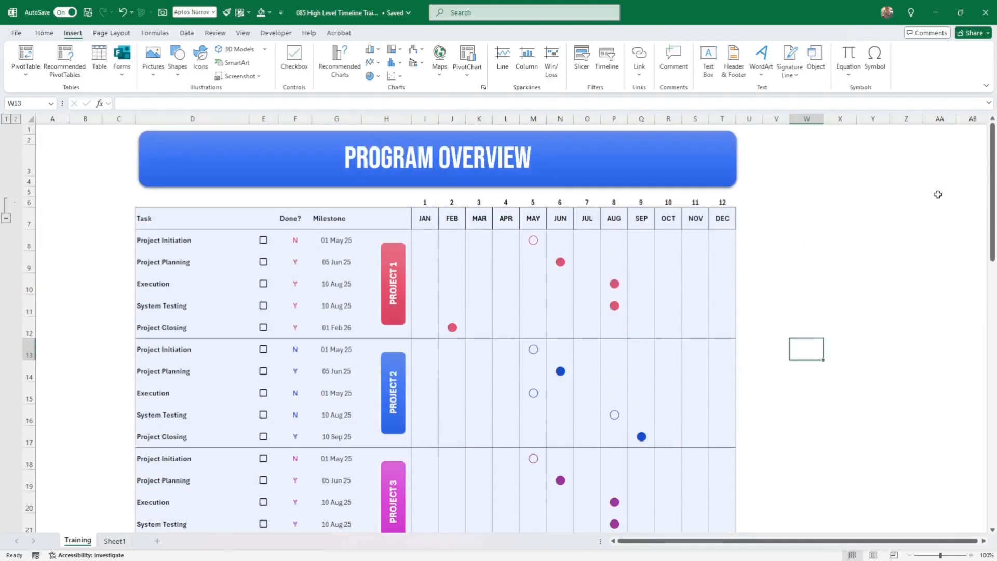
{"action": "left_click", "coordinate": [883, 429]}
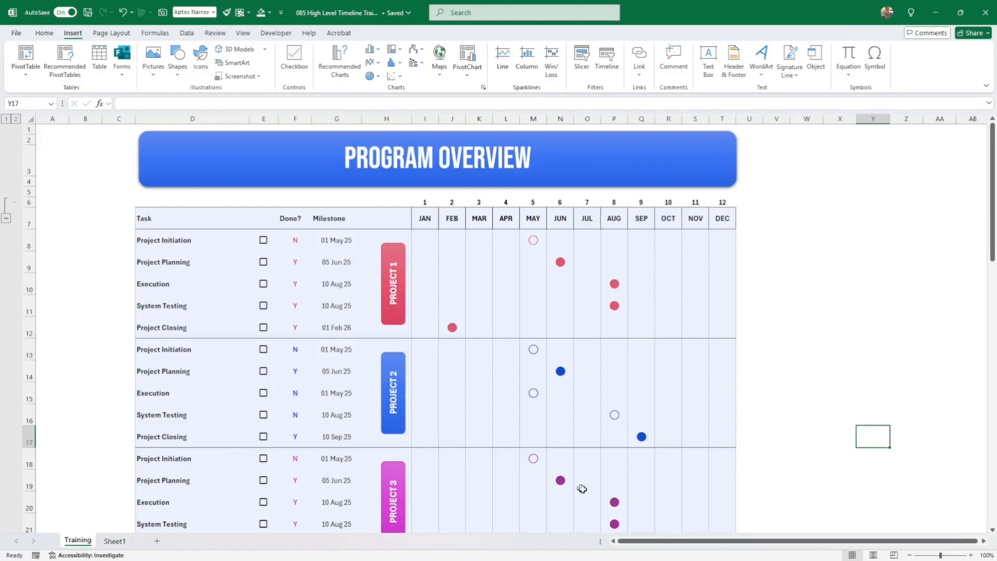
{"action": "mouse_move", "coordinate": [587, 559]}
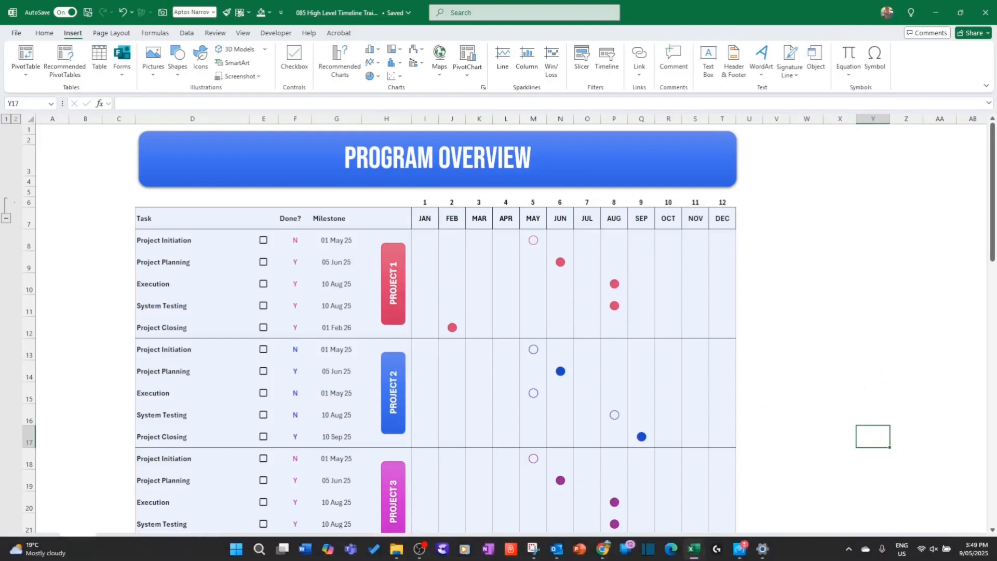